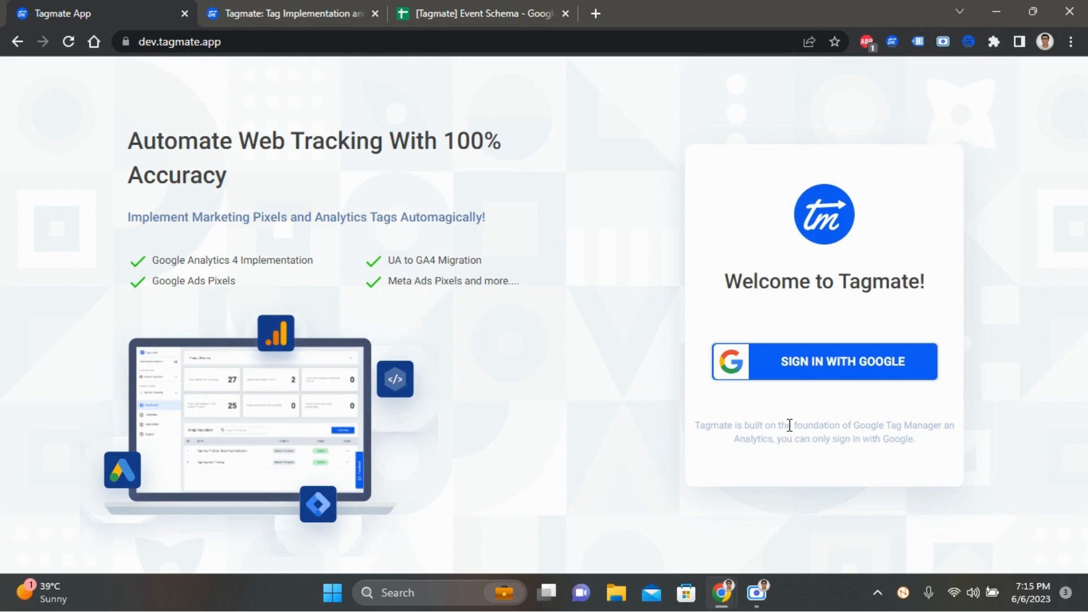
Sign in to Tagmate with the demo Google account and start a Debugger project
click(856, 363)
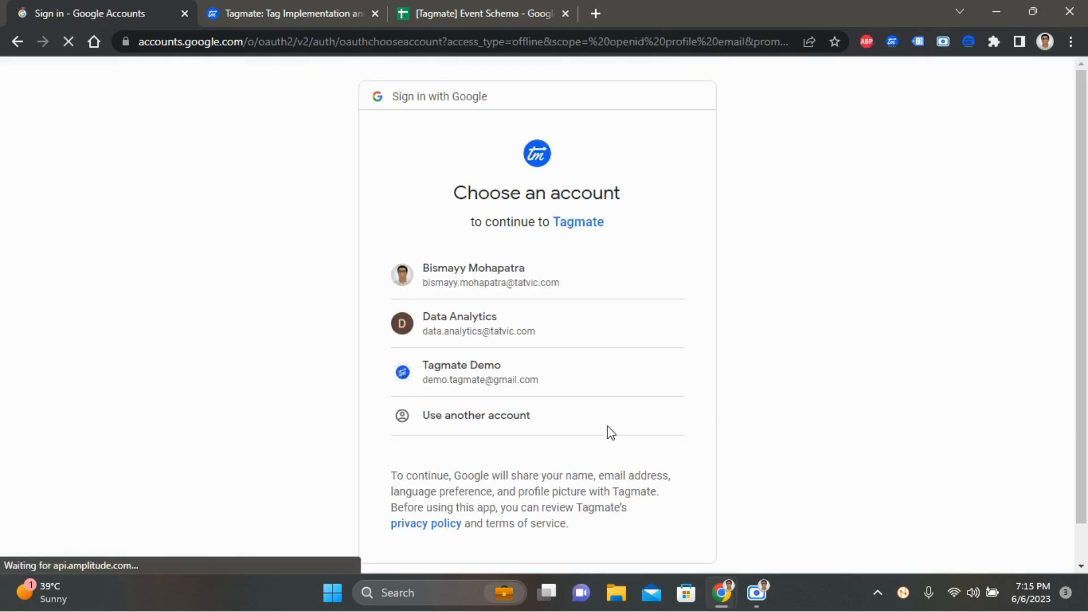
click(483, 384)
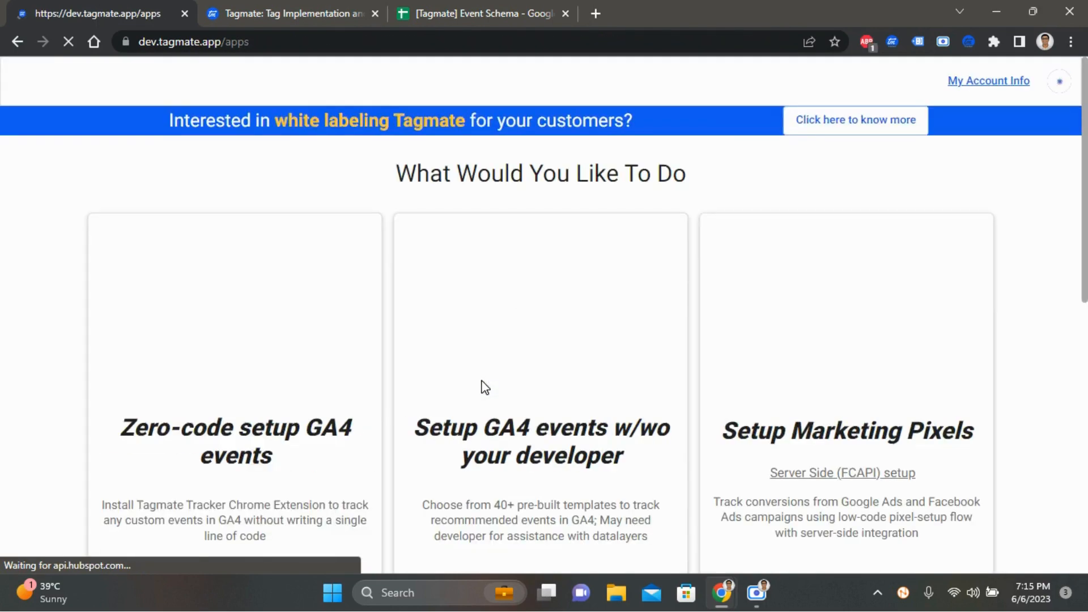
scroll(500, 382, down, 1)
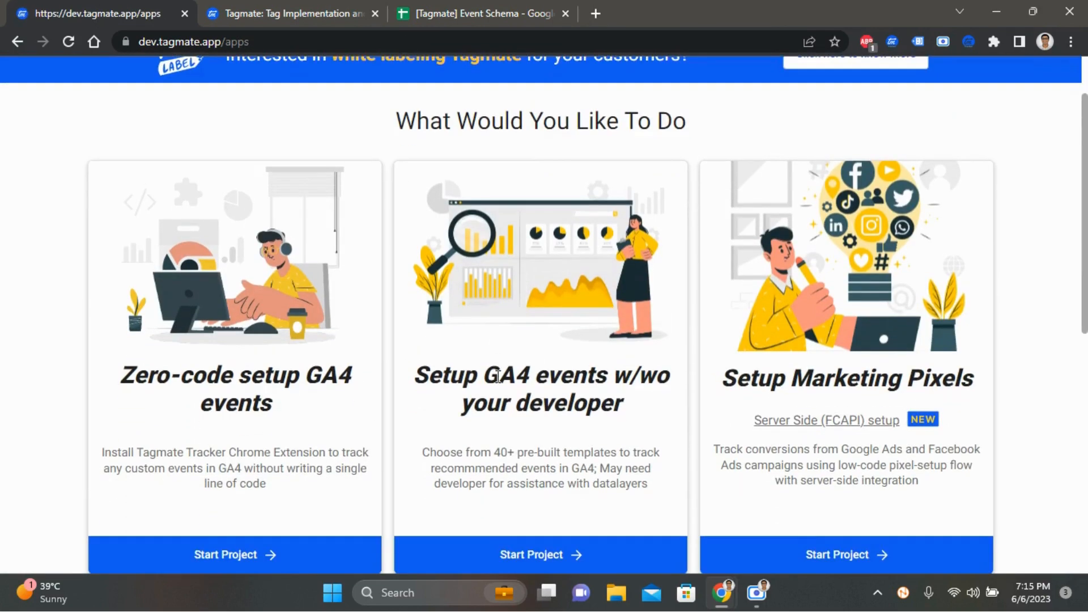
scroll(576, 393, down, 7)
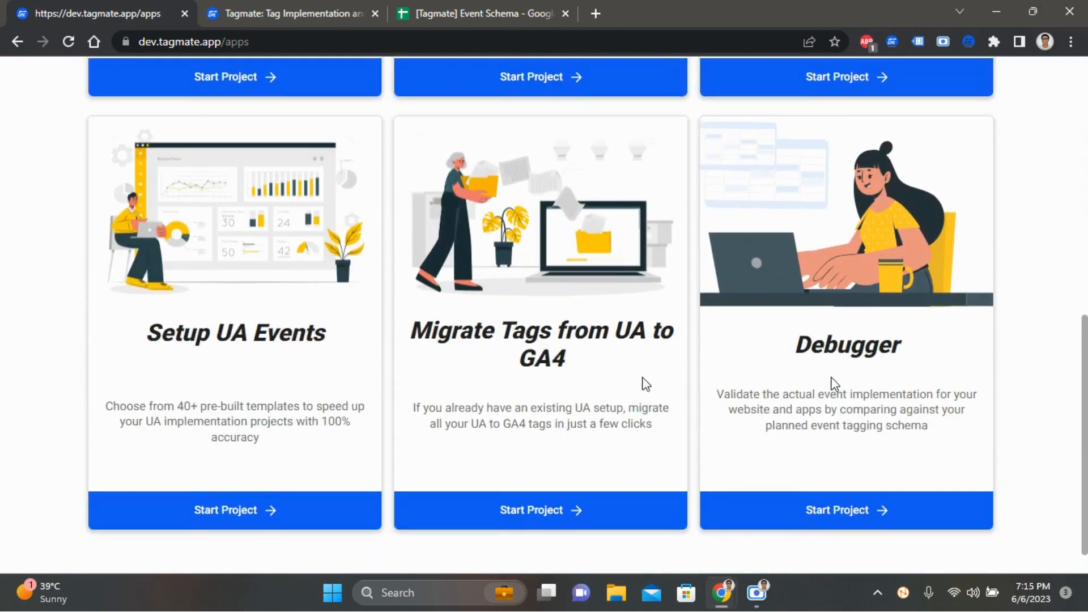
scroll(832, 378, down, 1)
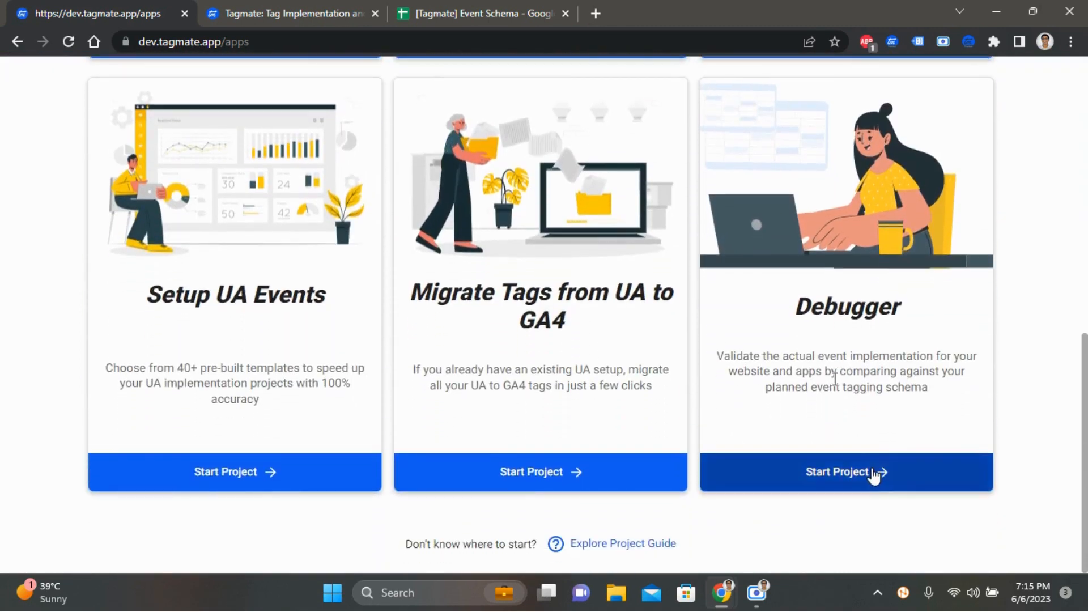
click(875, 475)
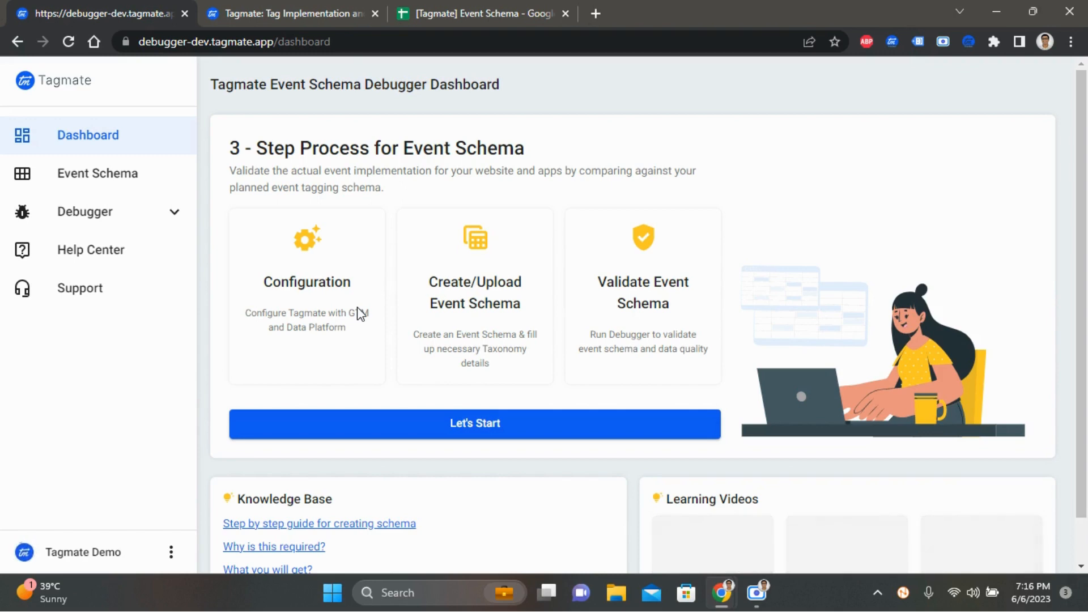
click(490, 434)
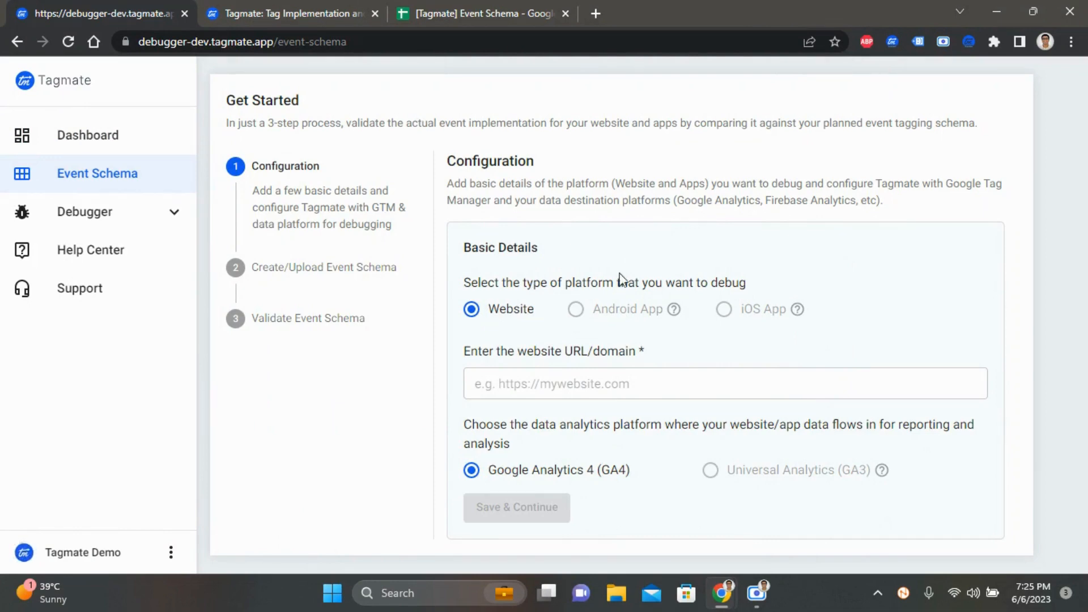
click(293, 7)
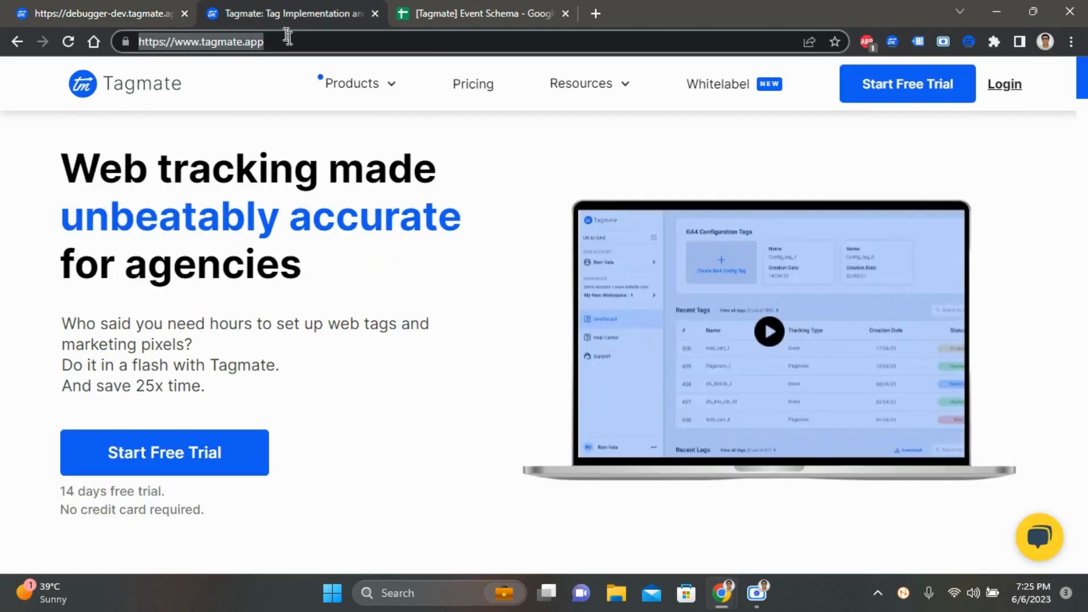
click(139, 8)
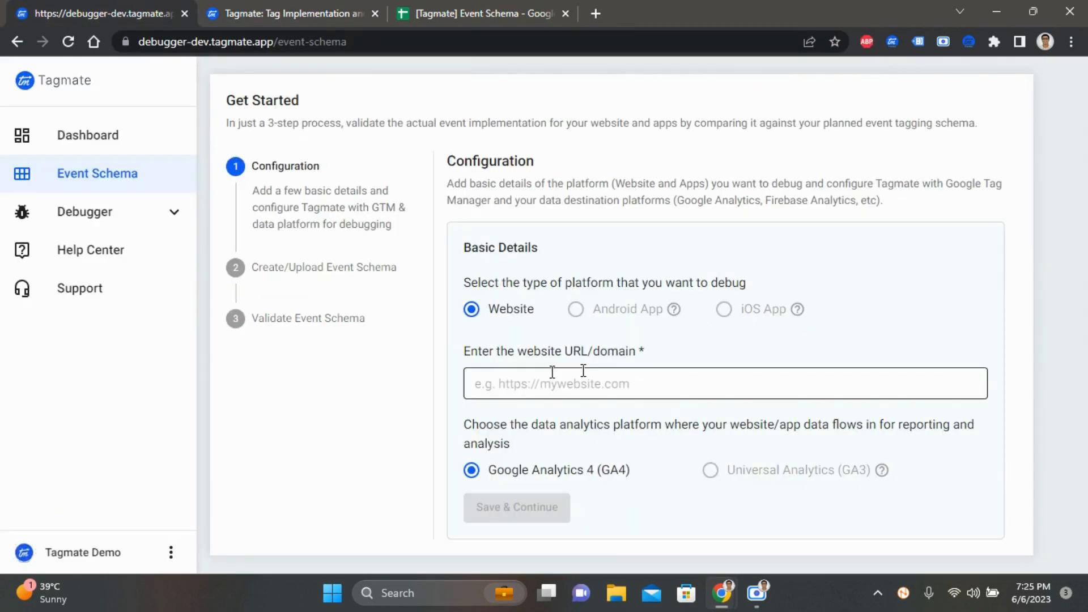
click(528, 383)
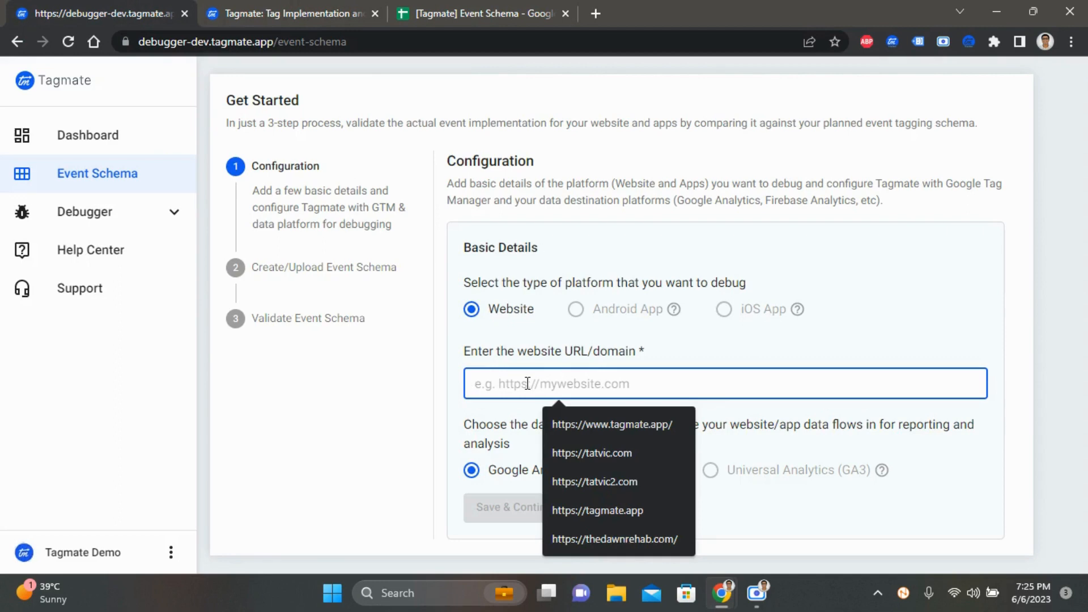
click(567, 425)
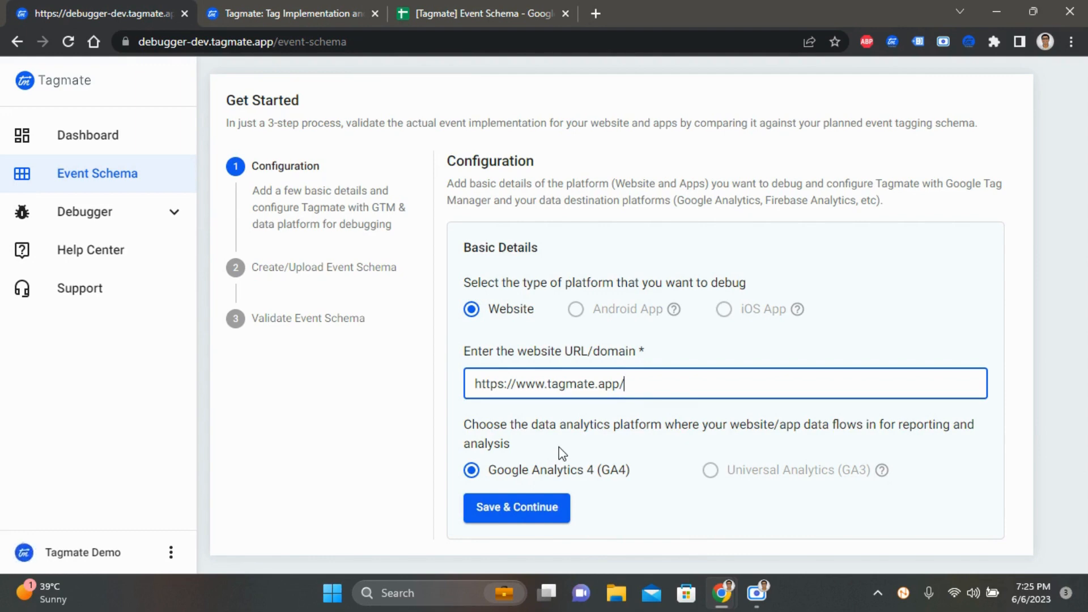
click(531, 512)
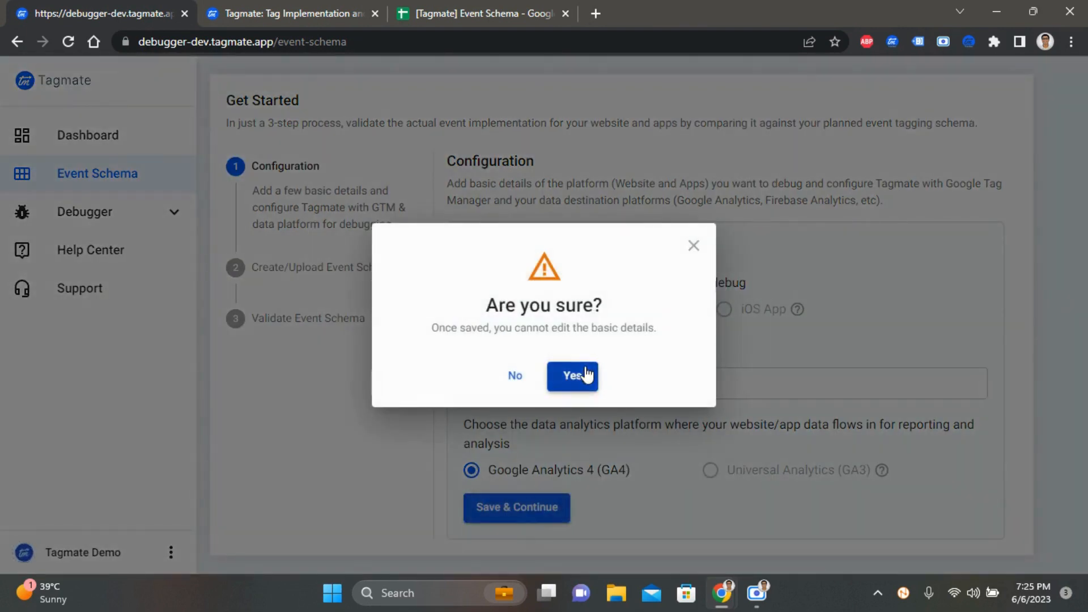
click(587, 373)
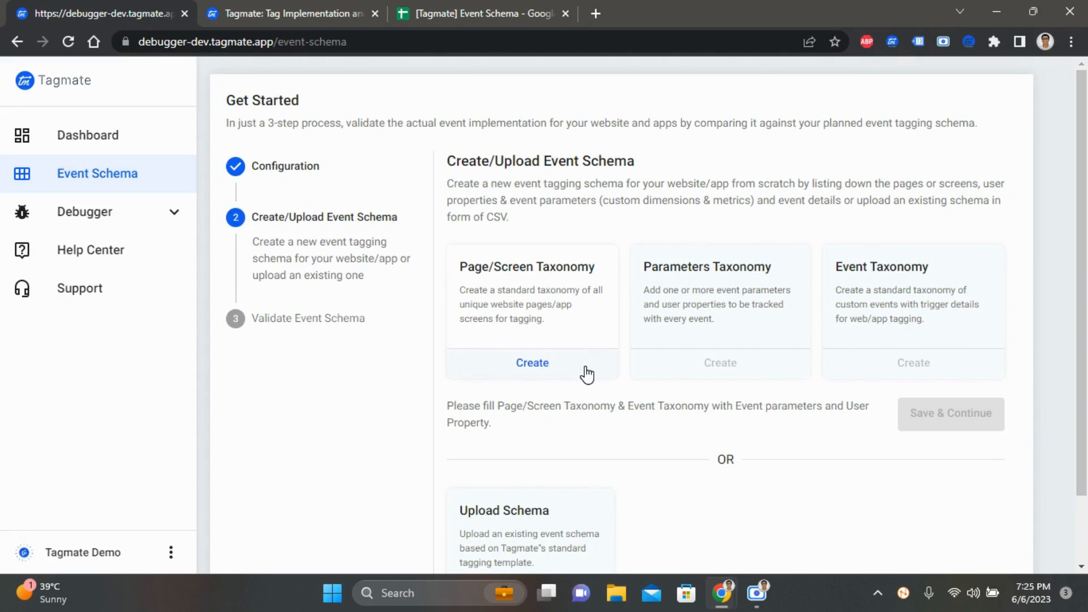
scroll(639, 412, down, 2)
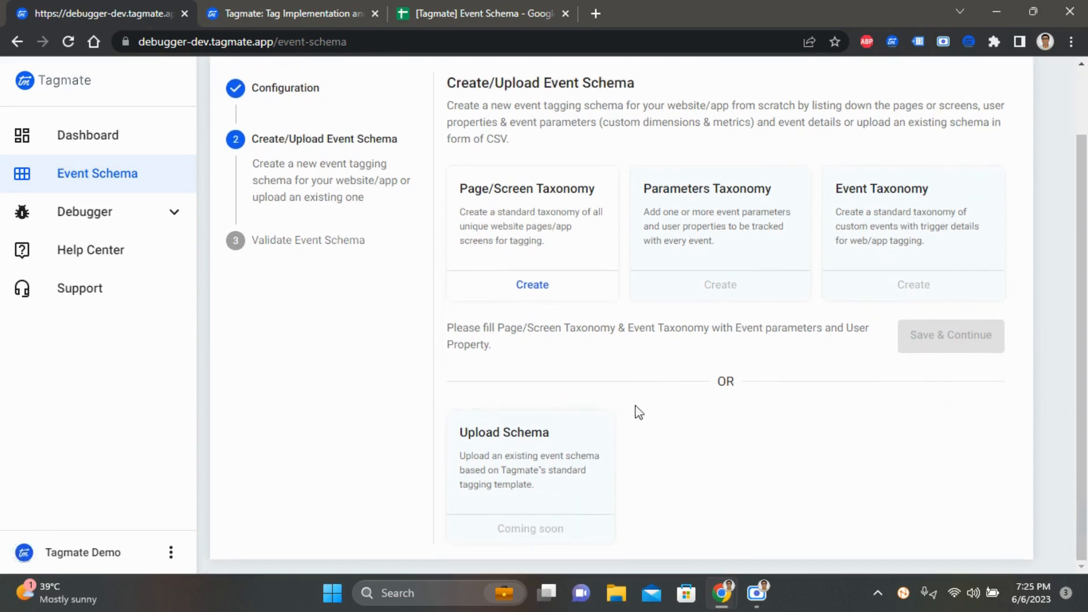
scroll(592, 459, up, 2)
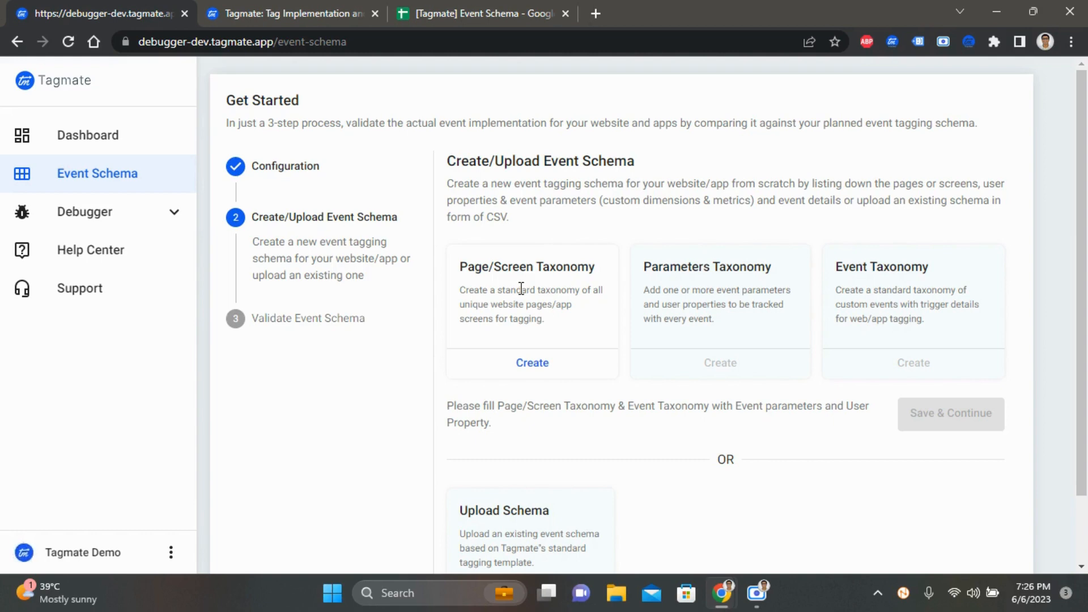
click(533, 366)
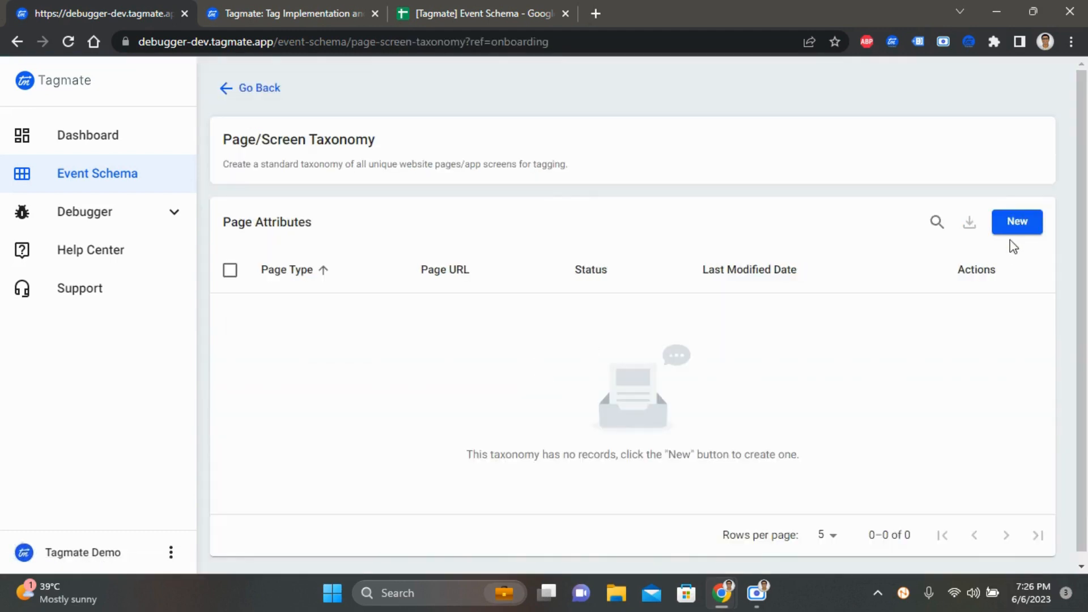
click(1016, 224)
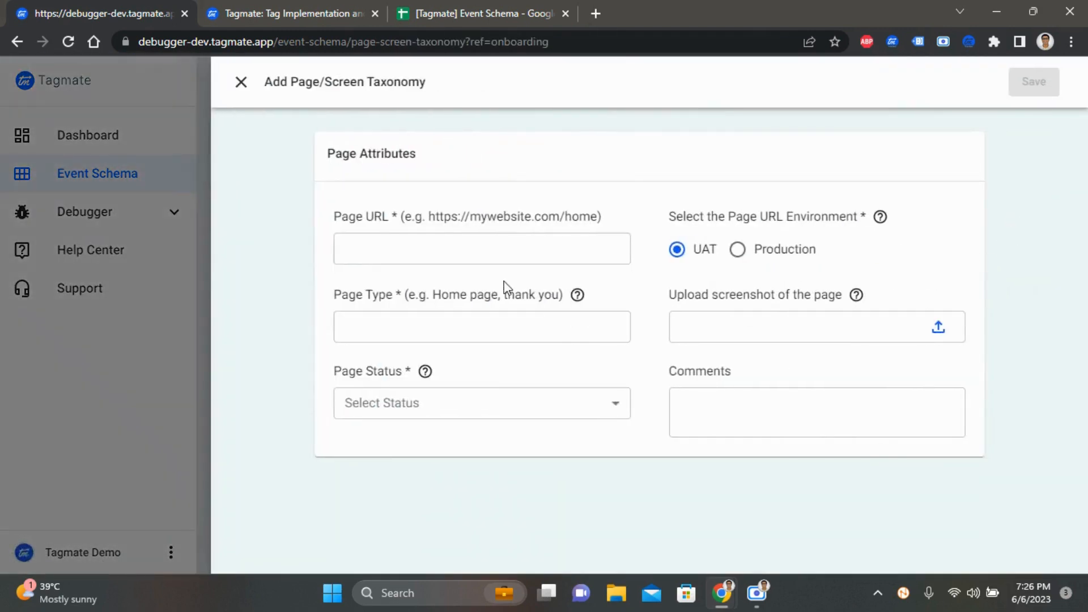
click(314, 5)
click(165, 6)
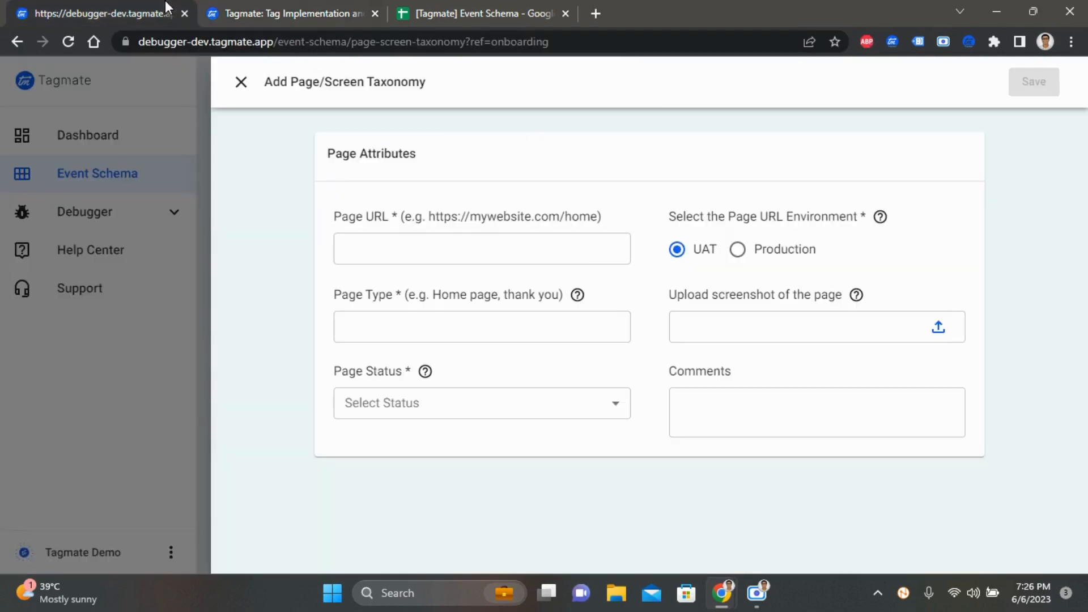
click(403, 256)
text(https://www.tagmate.app/)
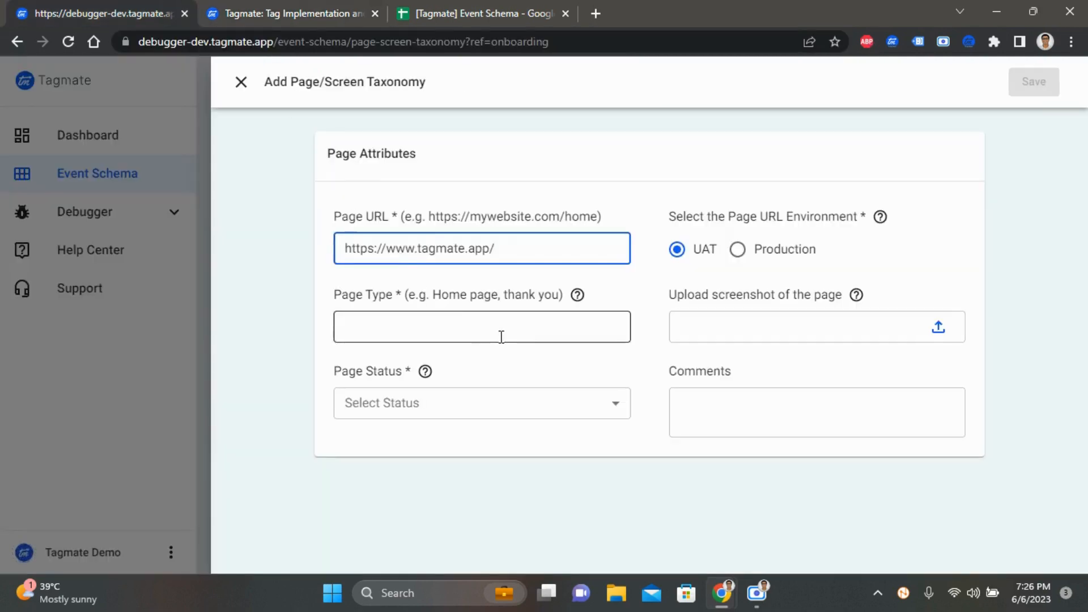
Set the entry's environment to Production, page type to Home page and page status to Published, and save it
click(752, 258)
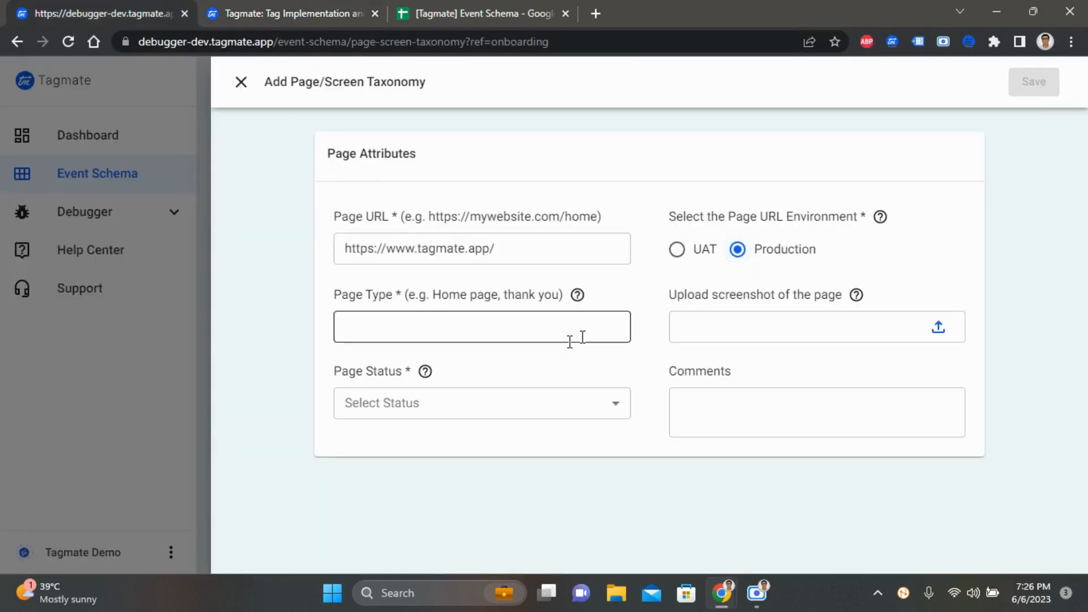
click(486, 329)
text(Home page)
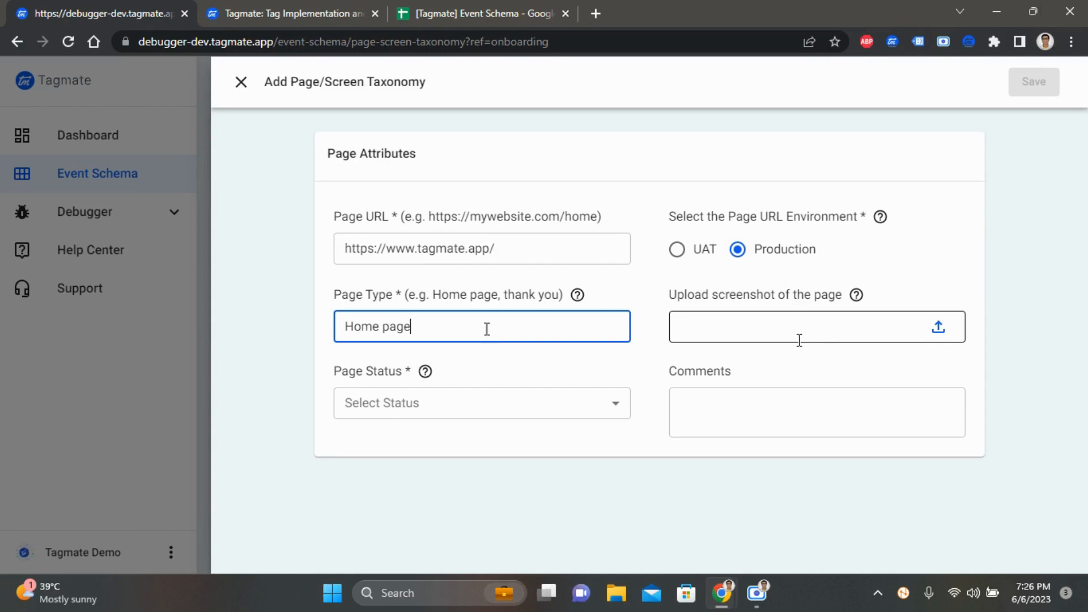
click(549, 419)
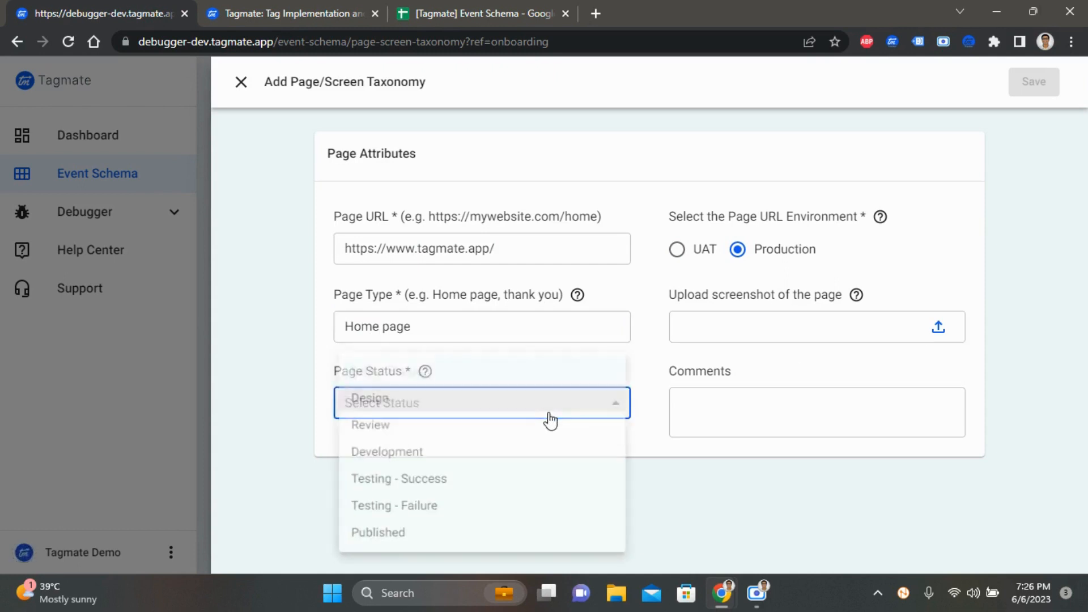
click(422, 541)
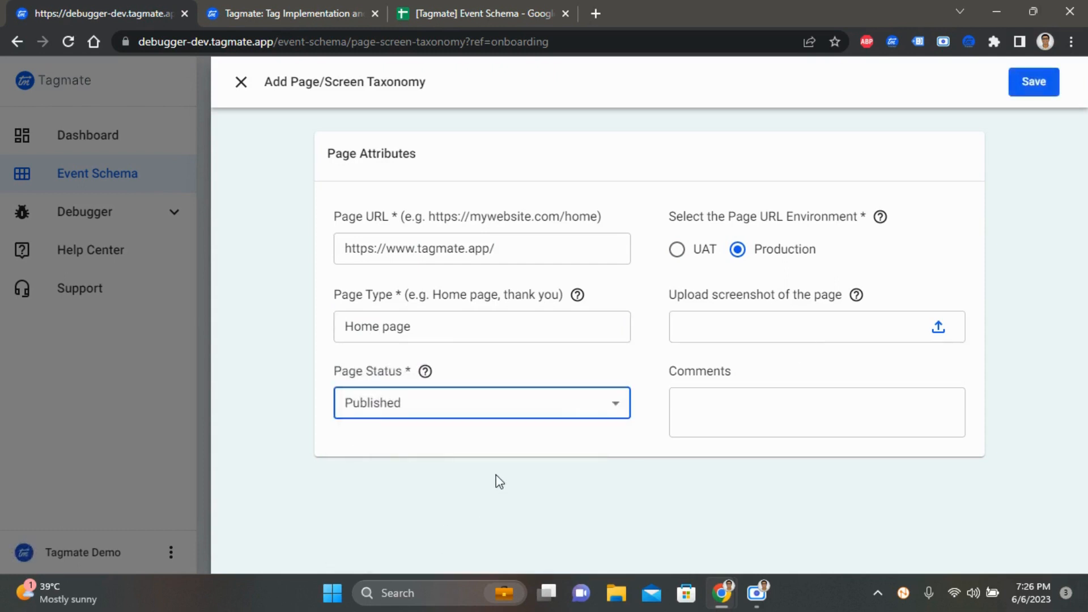
click(1030, 99)
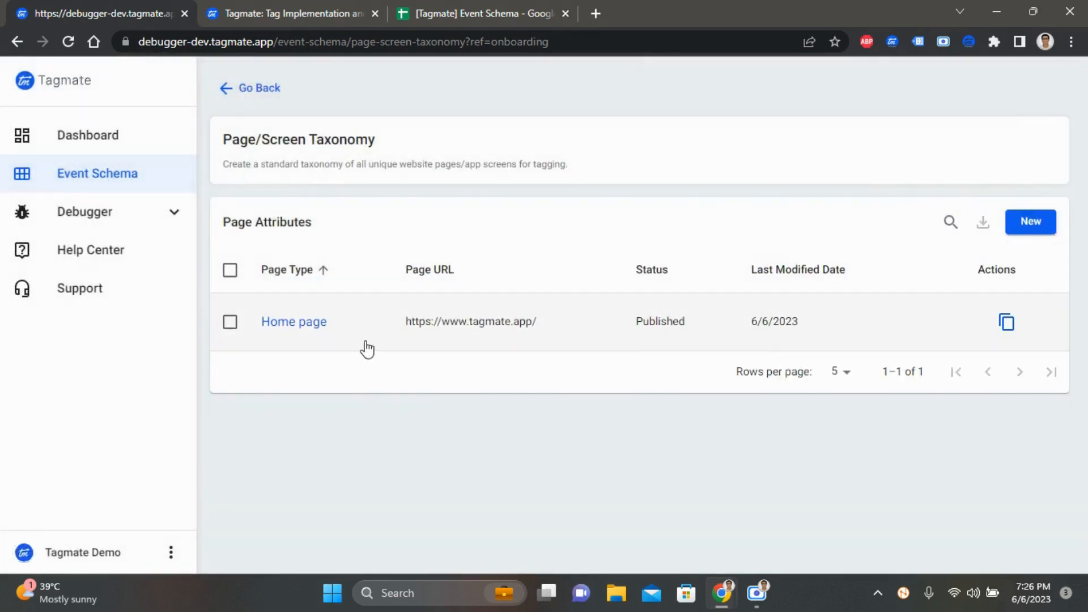
Review the attributes and user details of the saved Home page entry, and close it without changes
click(303, 329)
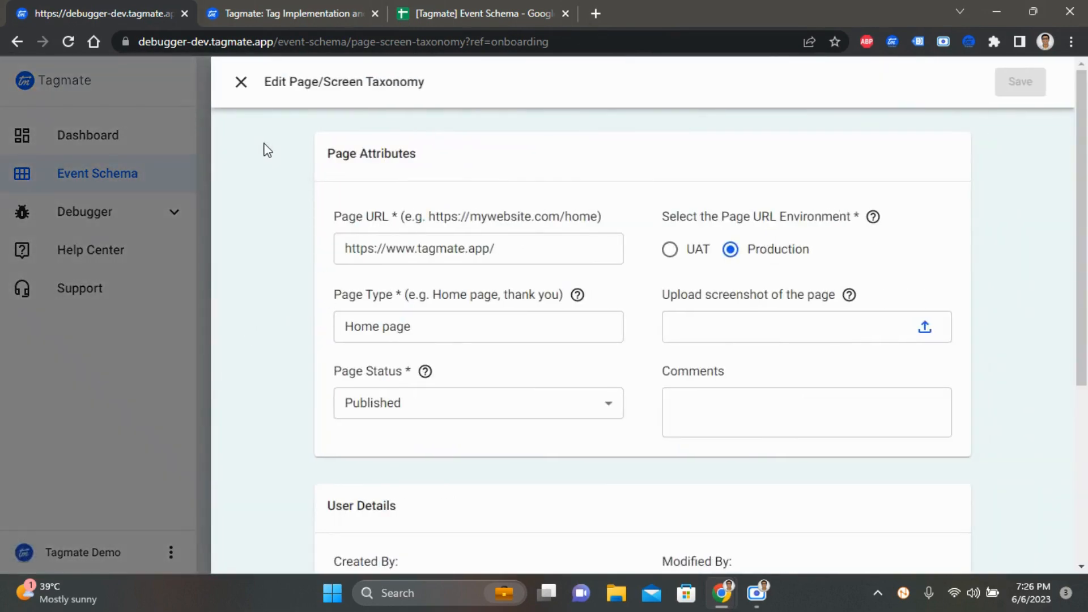
scroll(589, 318, down, 1)
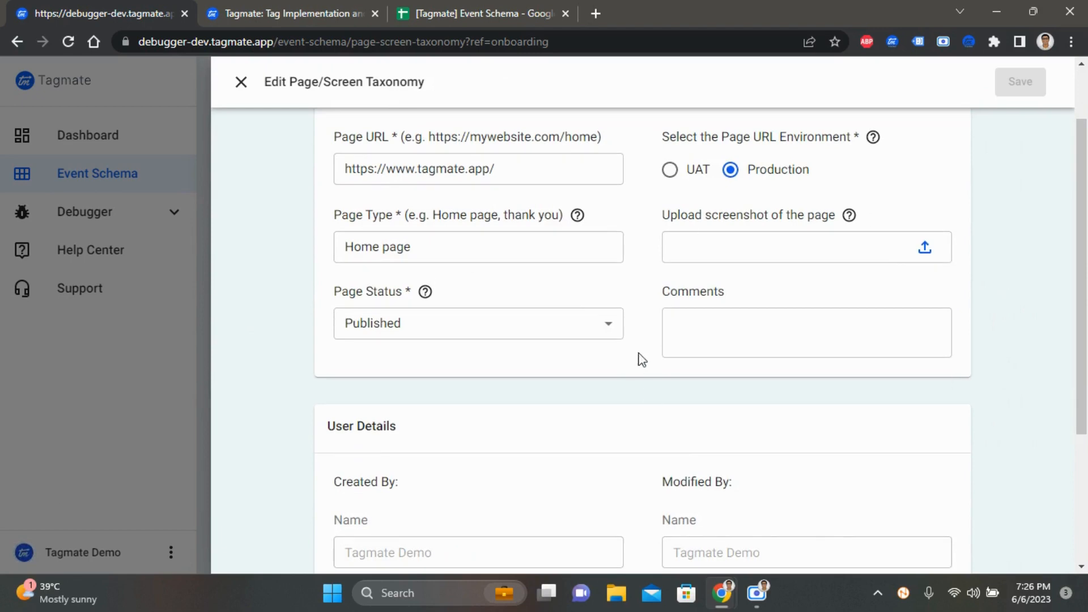
click(242, 84)
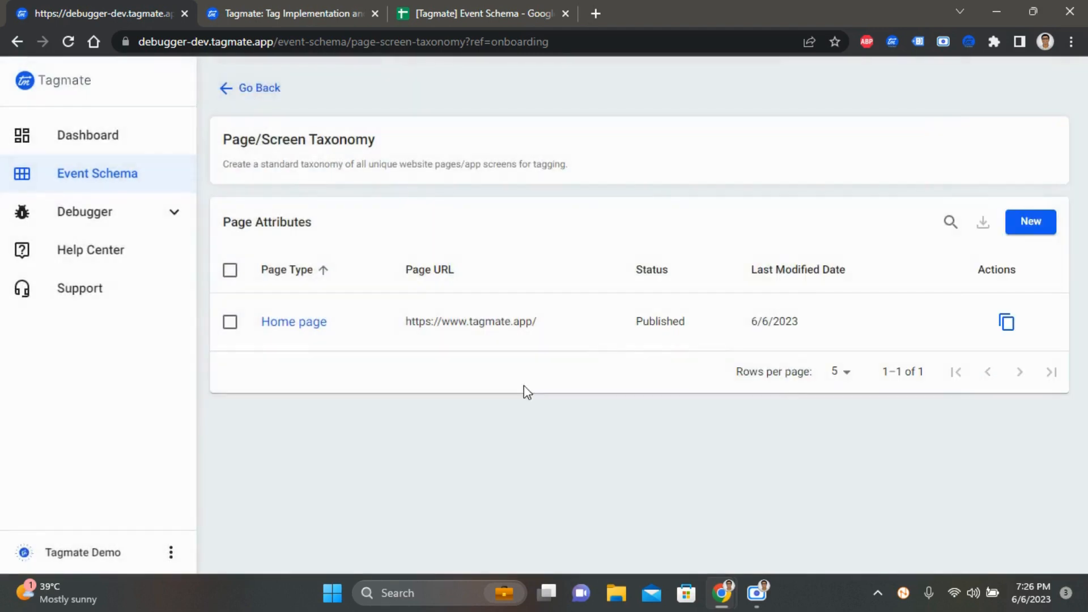
Return to the event schema setup and open the Parameters Taxonomy to view its event parameter and user property sections
click(257, 89)
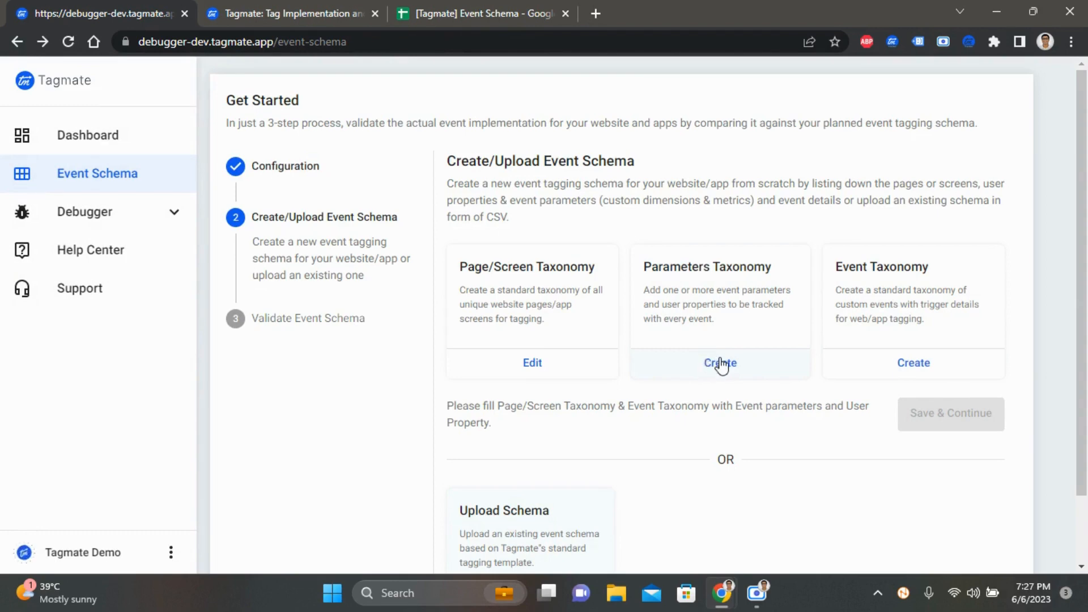
click(724, 366)
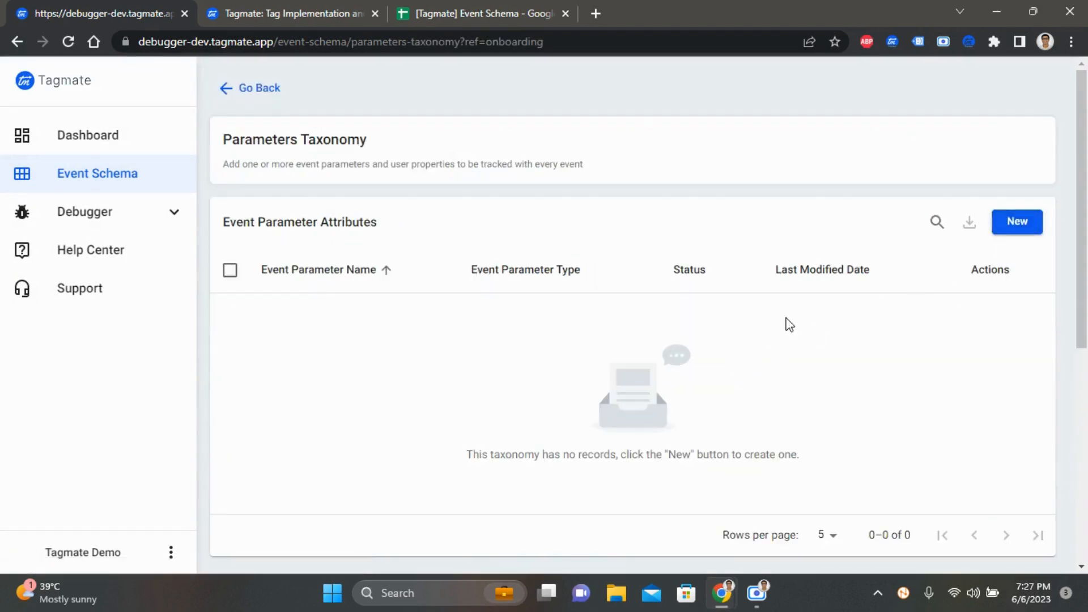
scroll(583, 340, down, 2)
scroll(581, 343, down, 5)
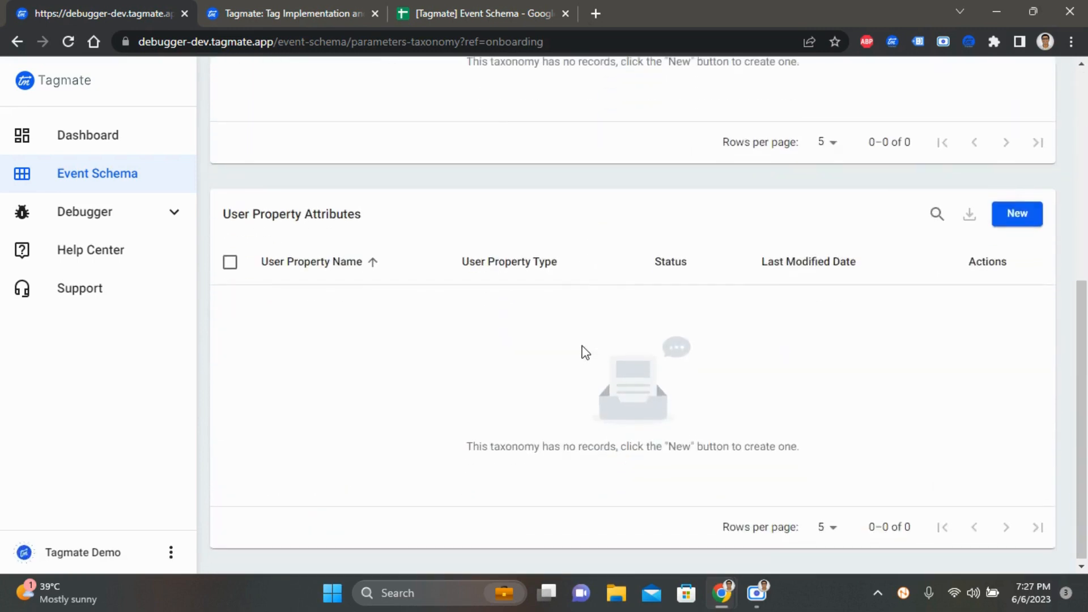
scroll(591, 336, up, 7)
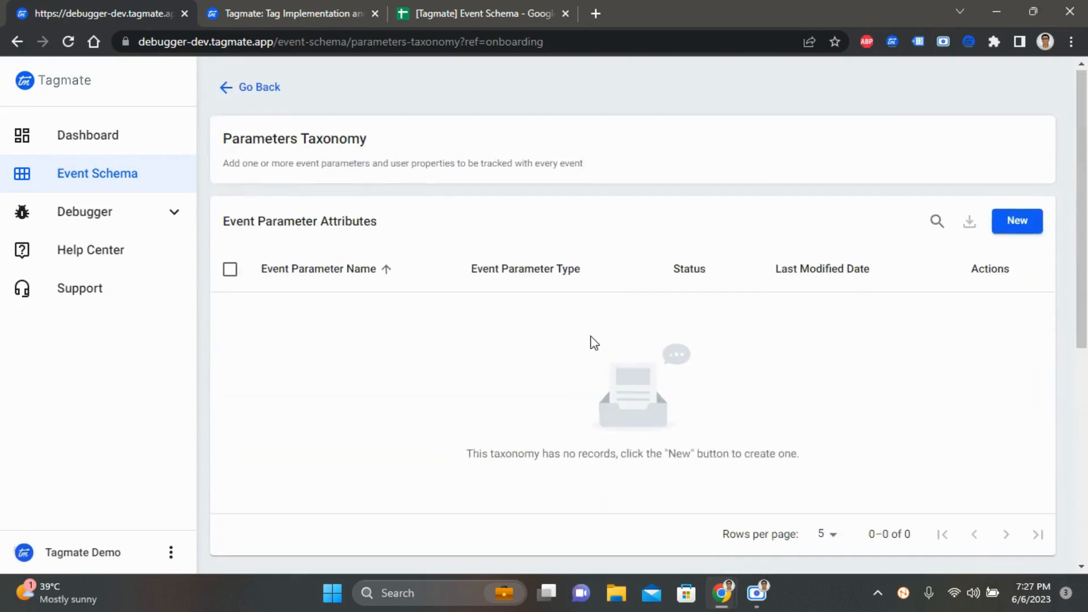
Switch to the Tagmate website and examine its header navigation items as candidates for event parameters
click(342, 7)
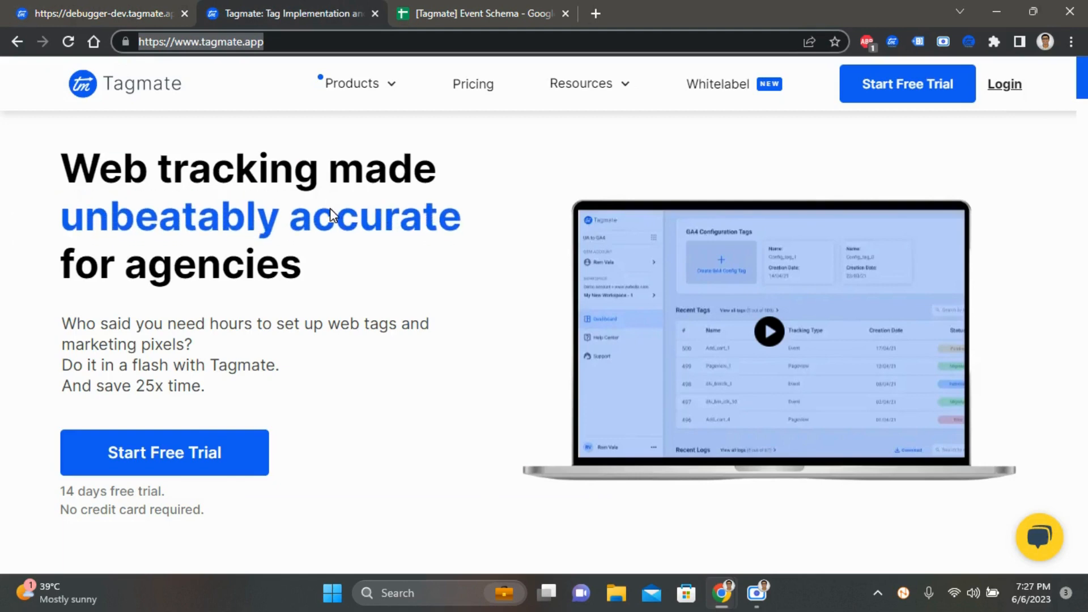
click(290, 97)
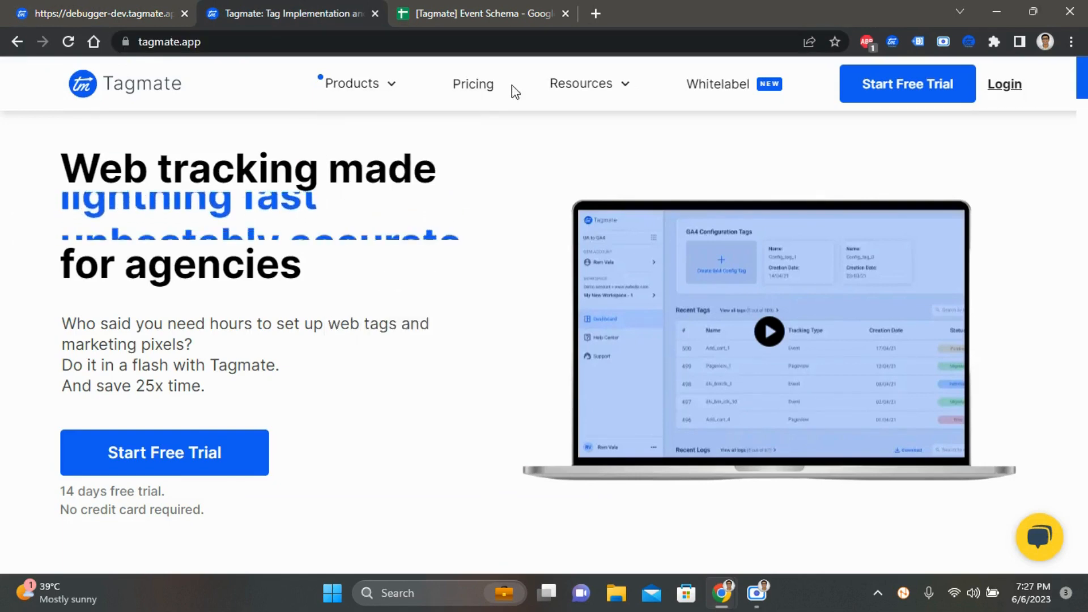
mouse_move(373, 90)
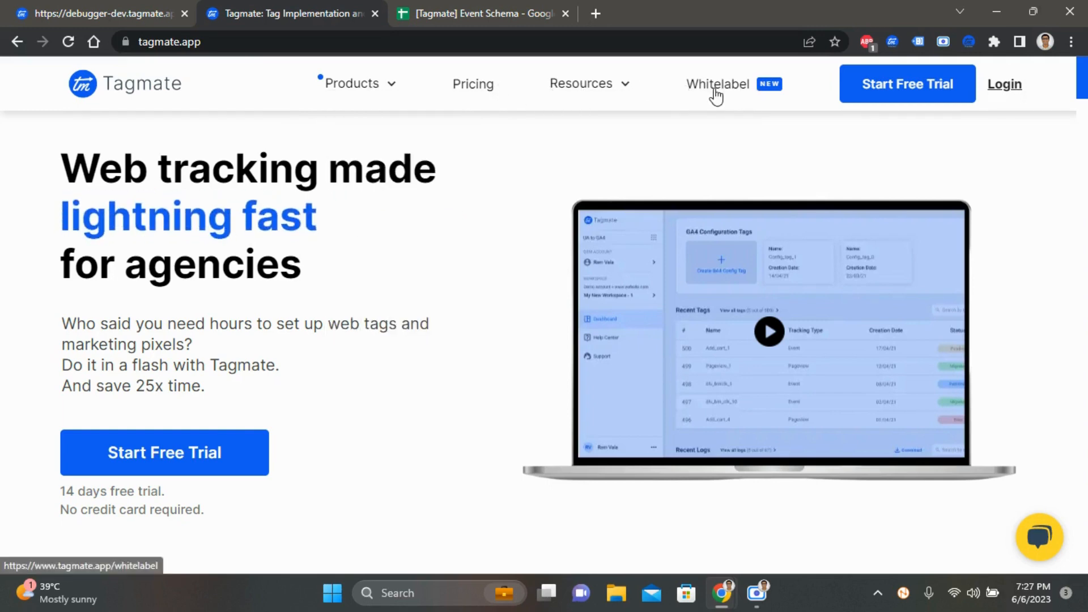
mouse_move(624, 90)
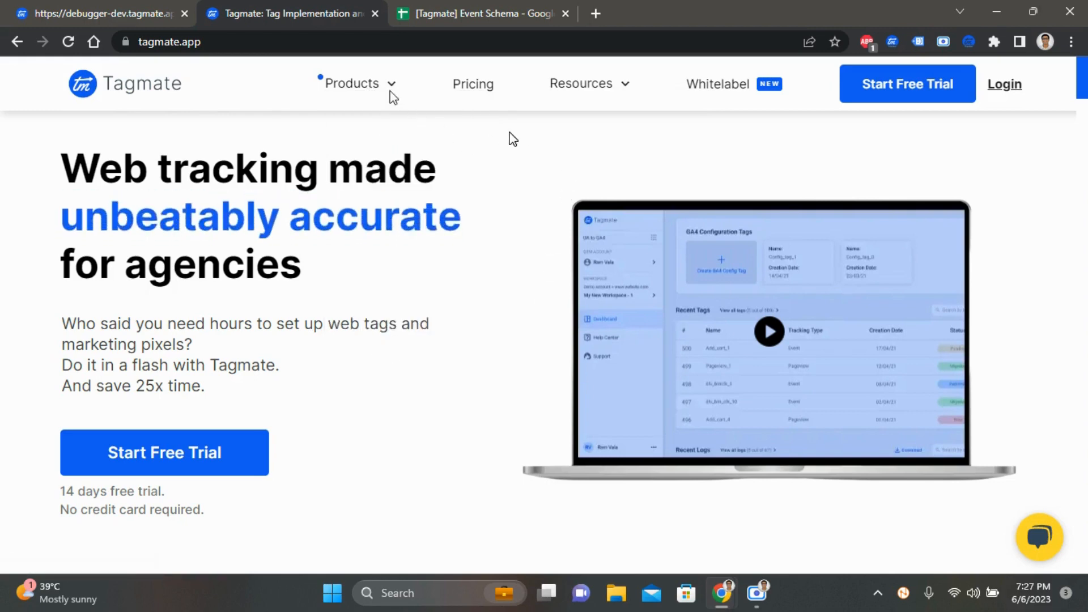
Return to the Parameters Taxonomy and start a new event parameter named header, described as "Capture the L1 navigation menu values"
click(140, 14)
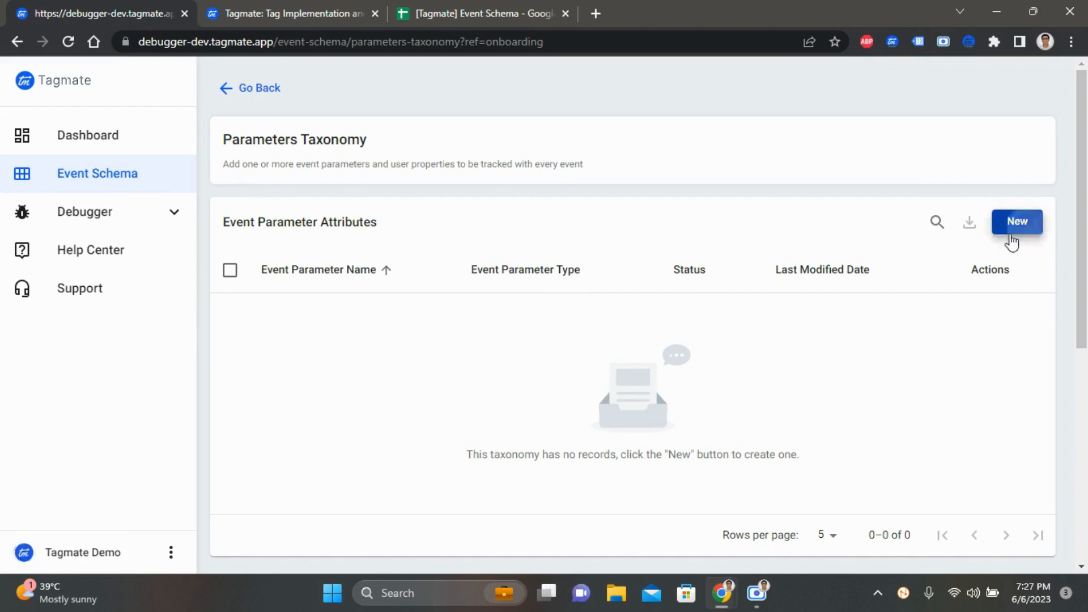
click(1031, 232)
click(443, 332)
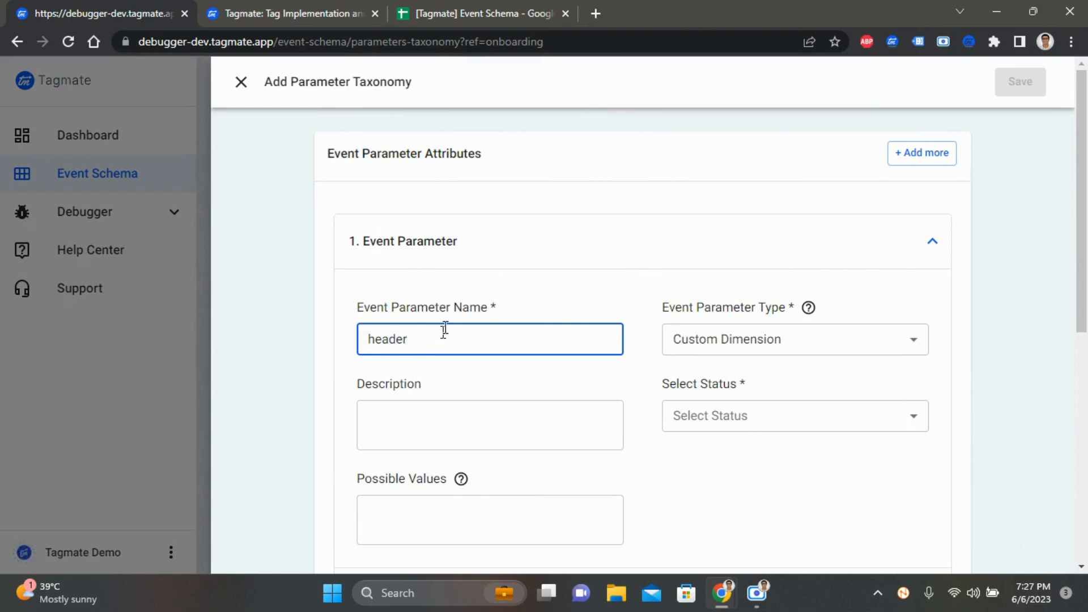
scroll(453, 310, down, 1)
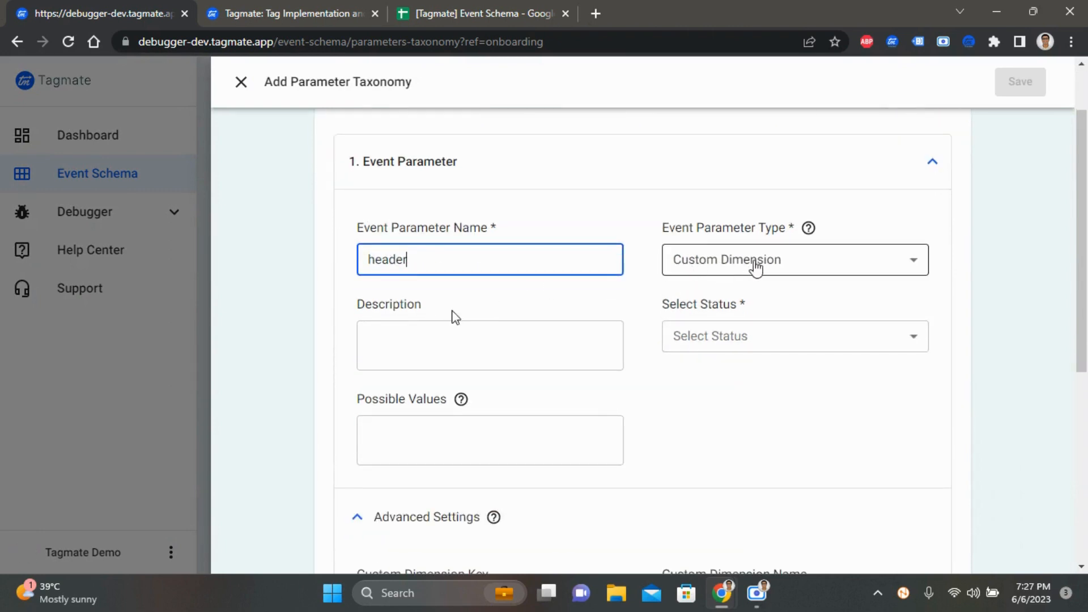
click(456, 340)
text(Cap)
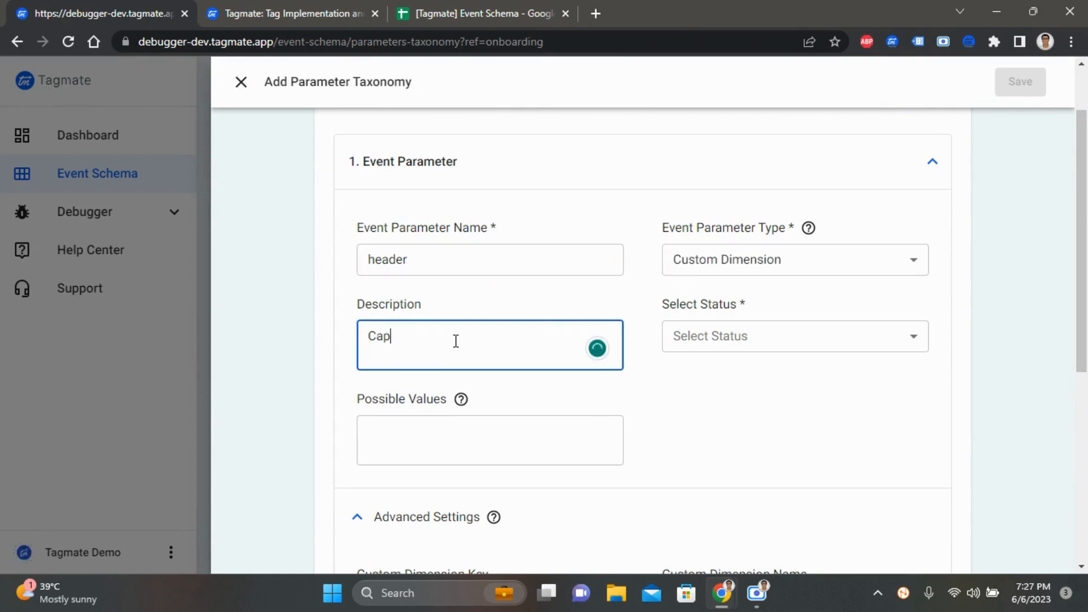
text(ture the )
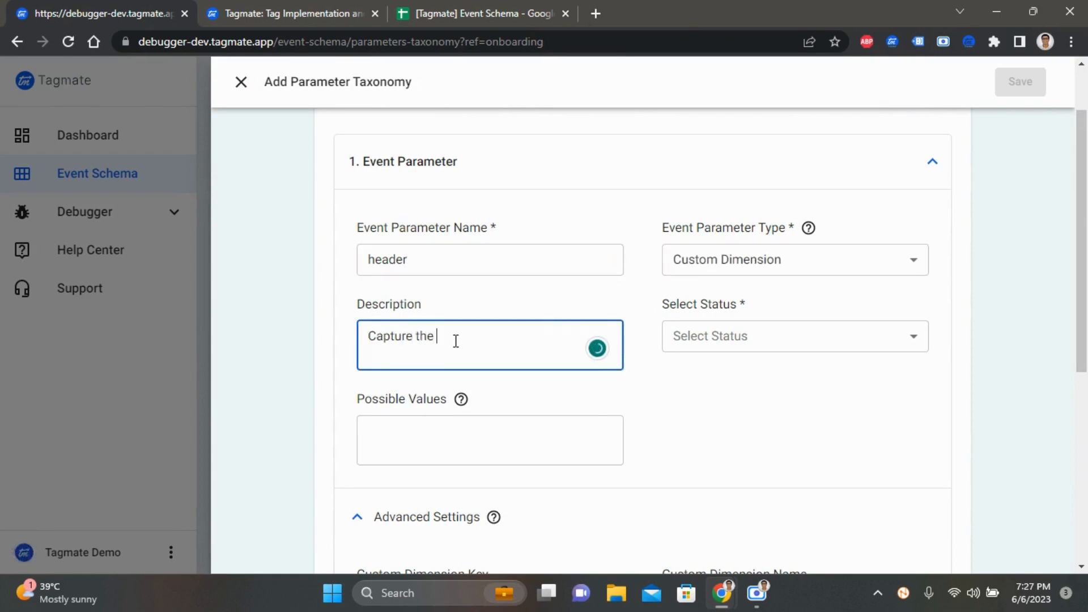
text(L1 naviga)
text(tion menu values)
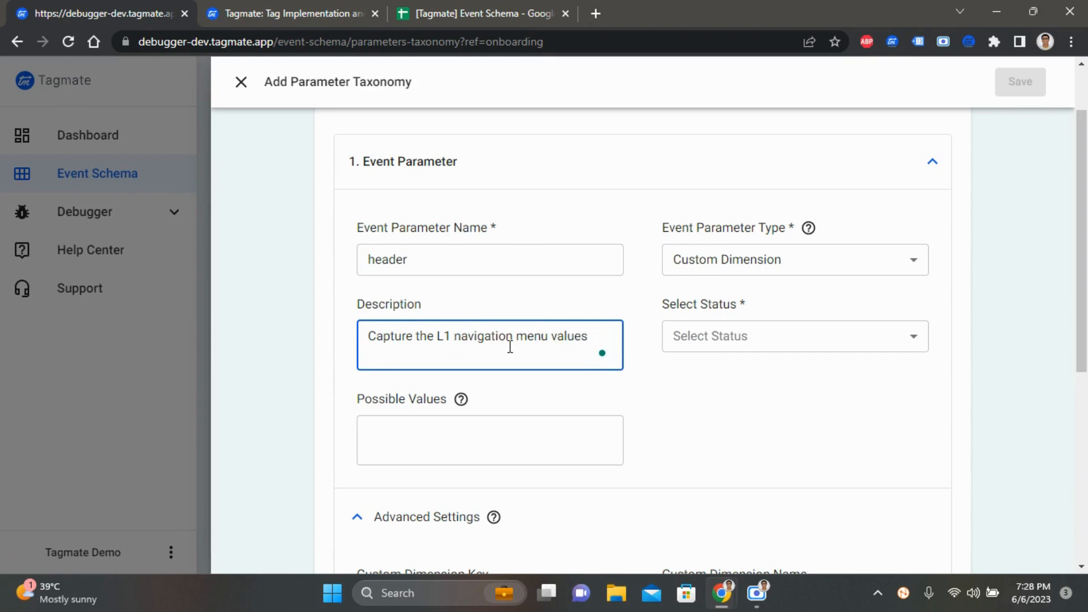
Check the website's header items, then set the header parameter's possible values to "Products, Pricing, Resources, Whitelabel" and its status to Published
click(340, 14)
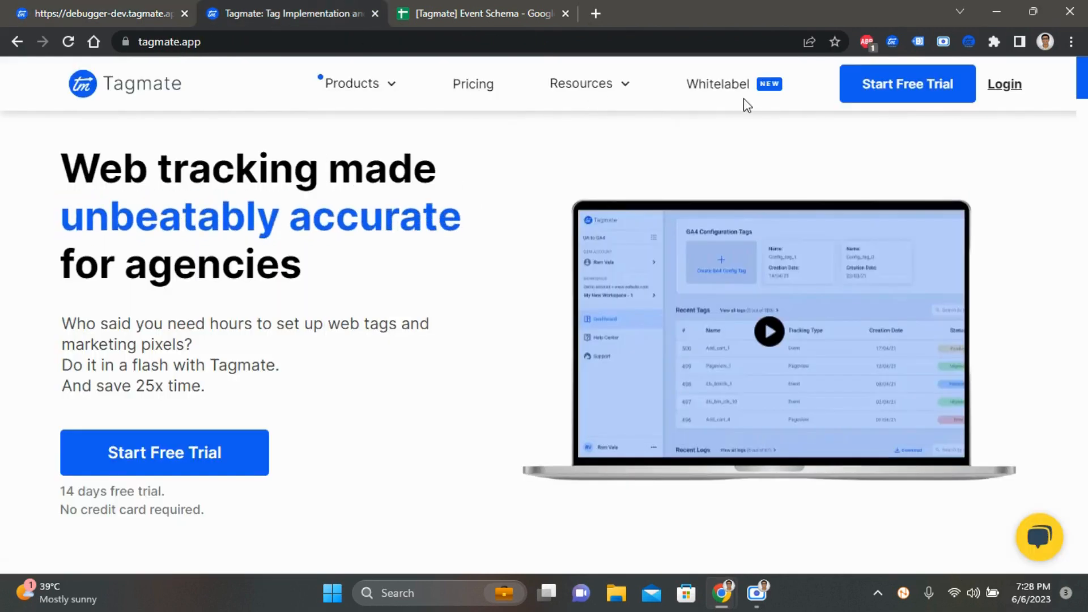
click(127, 9)
click(455, 443)
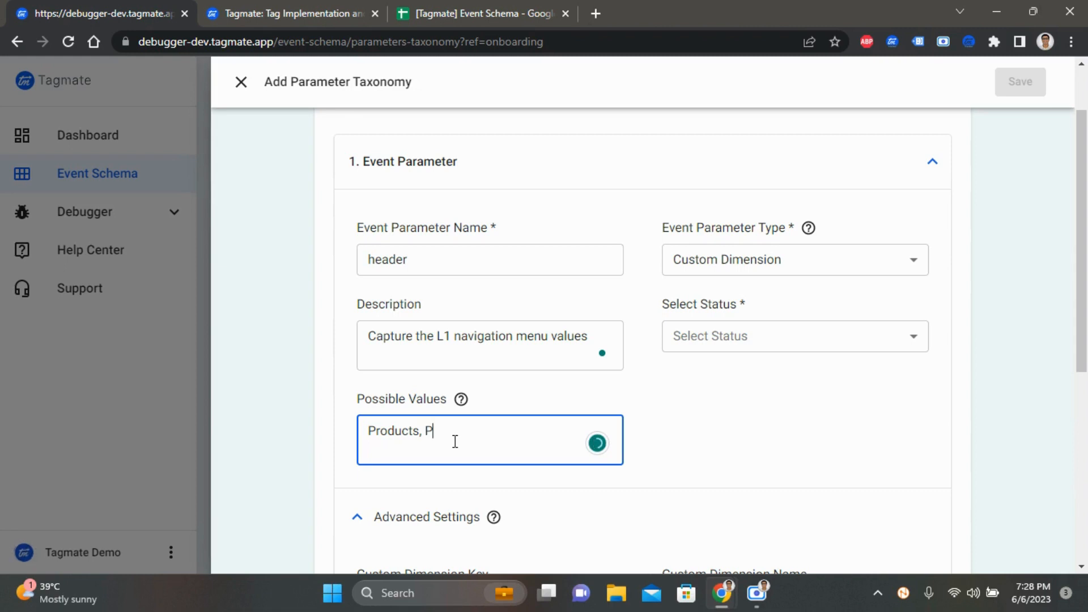
text(Products, Pricing, Respo)
text(rces, Whitelab)
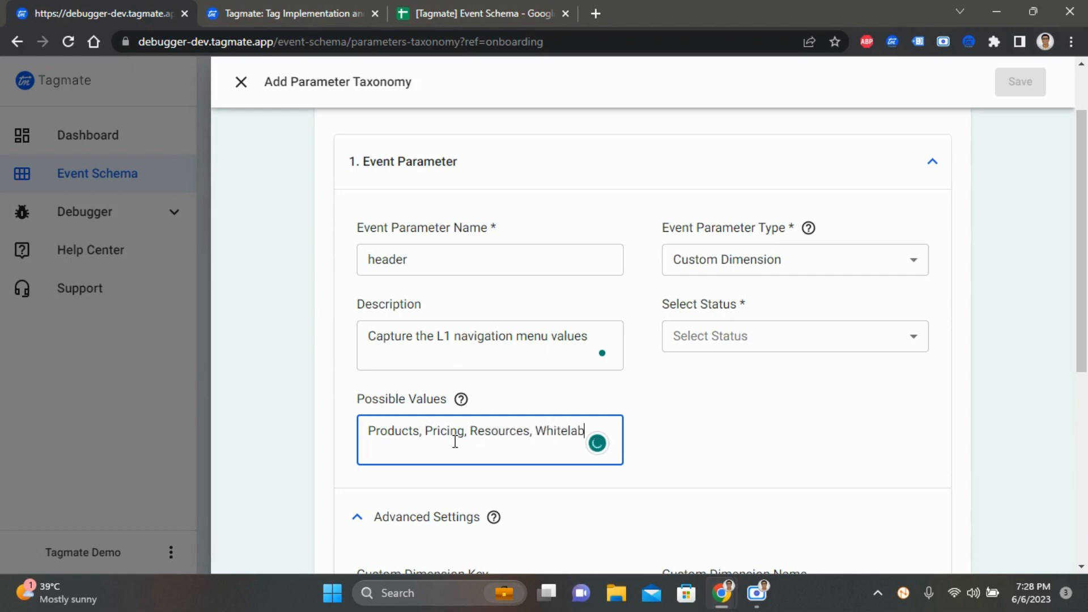
text(el)
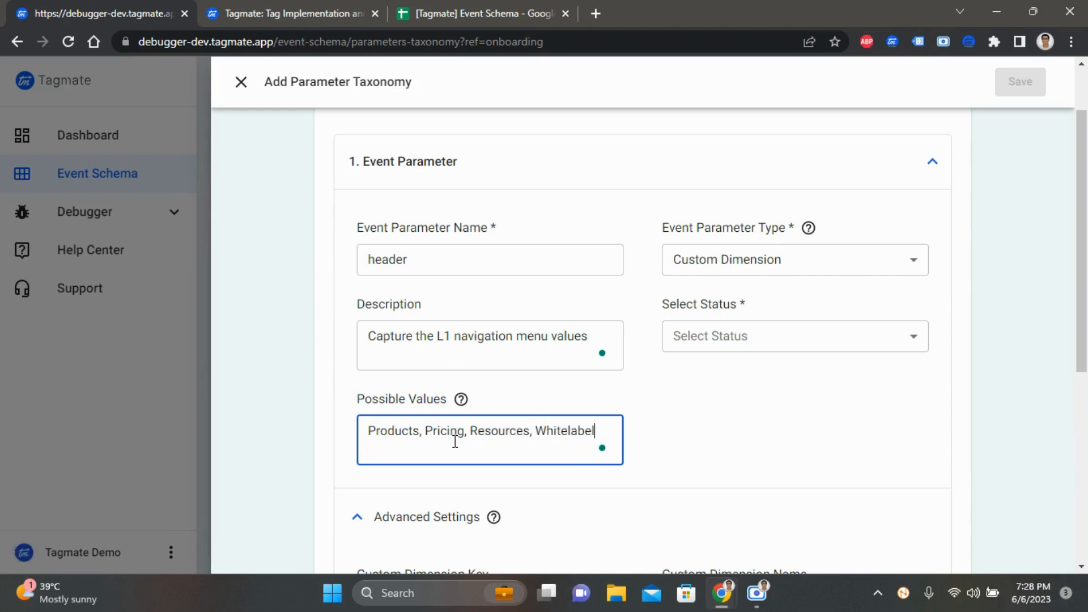
click(734, 338)
click(755, 545)
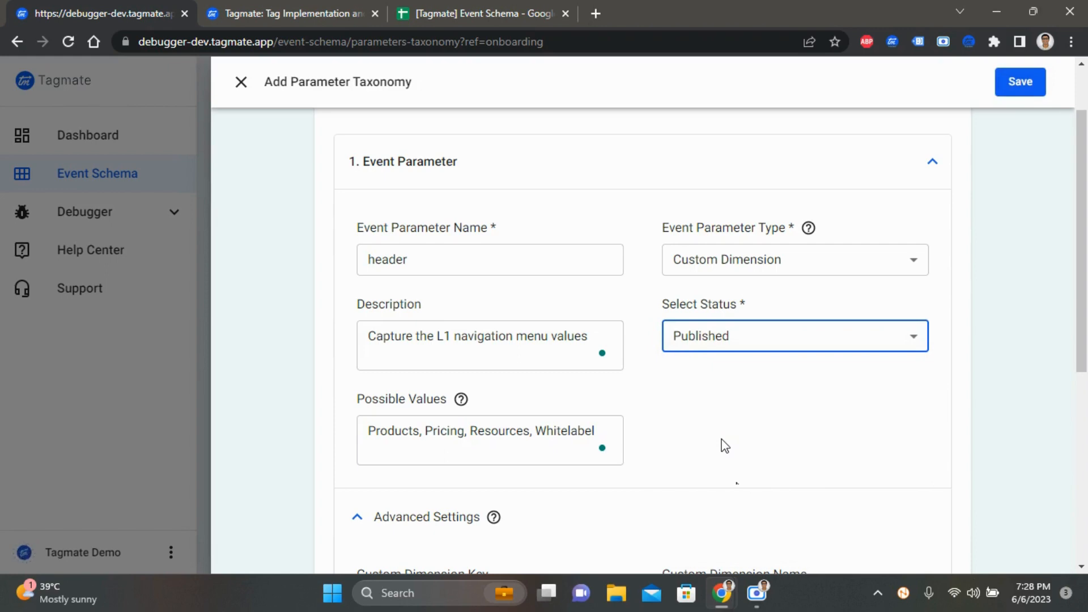
In the header parameter's advanced settings, set the custom dimension name to Header and its scope to Event
scroll(722, 446, down, 3)
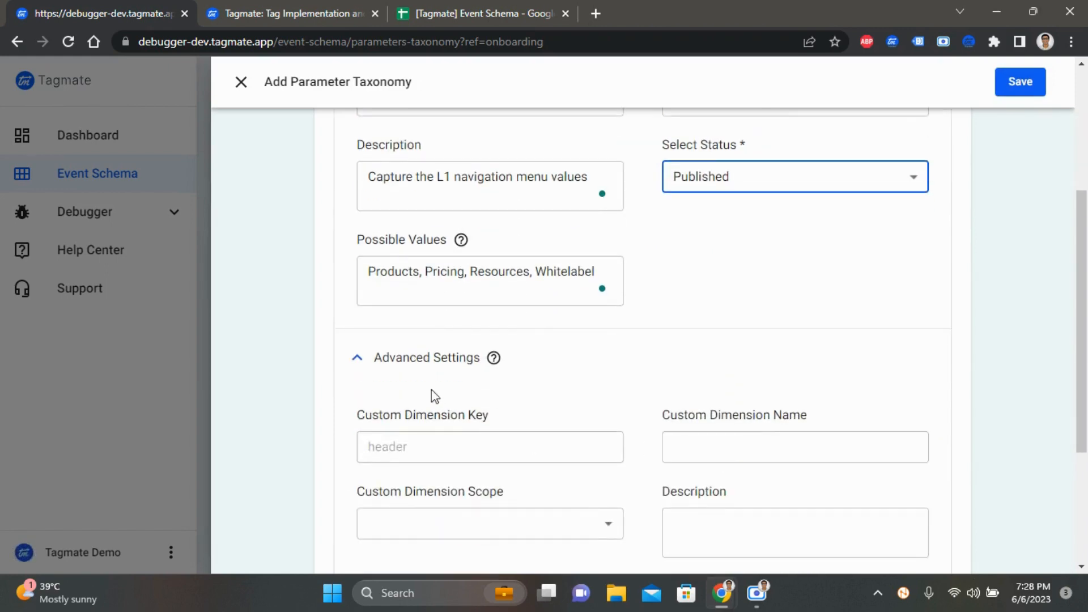
click(390, 356)
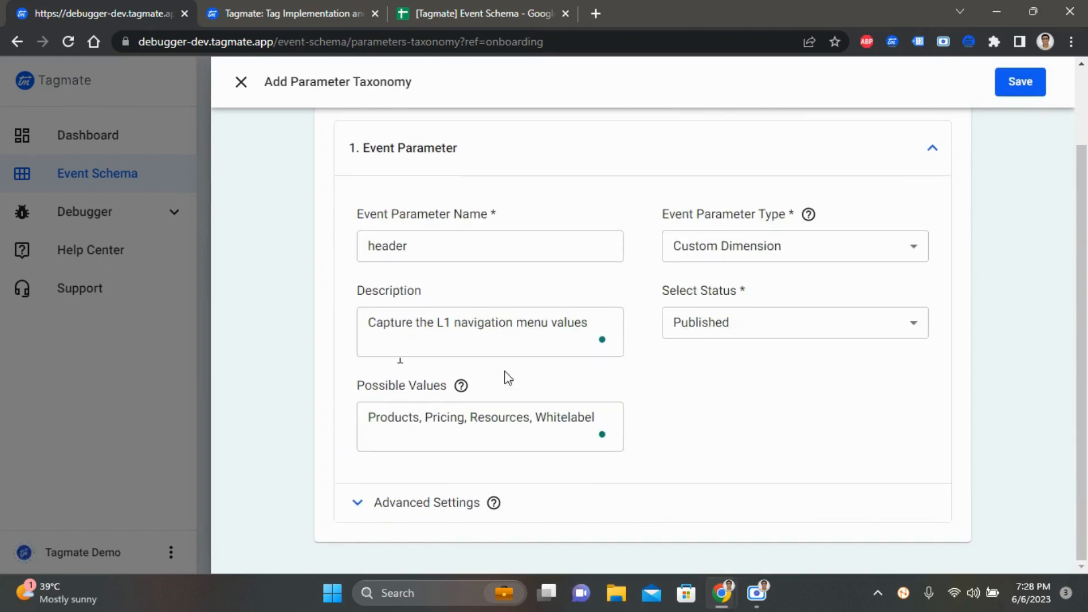
click(452, 502)
scroll(623, 381, down, 5)
click(687, 243)
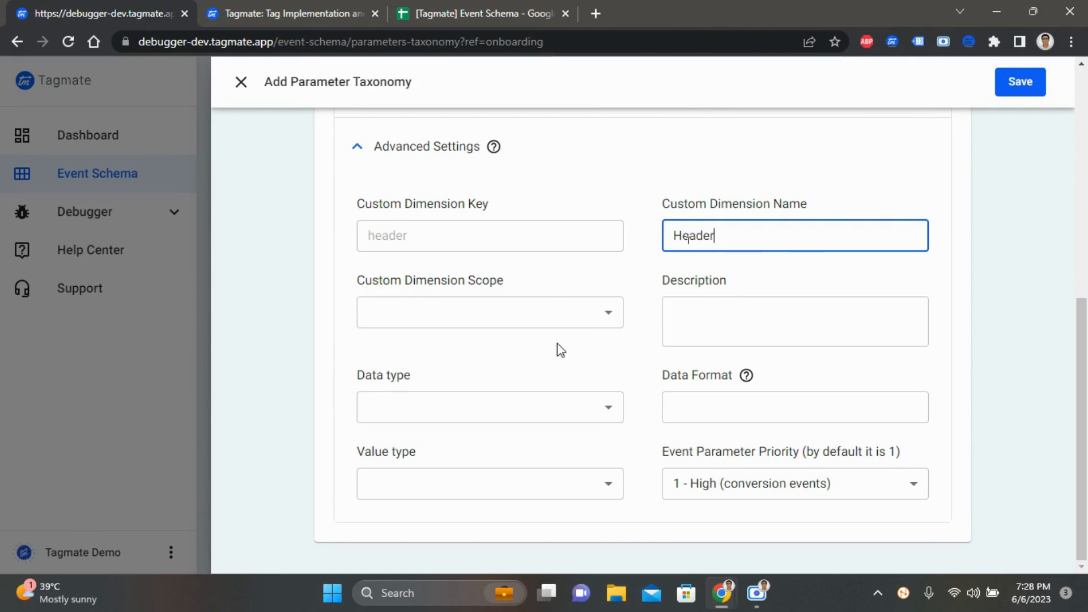
click(483, 320)
click(452, 357)
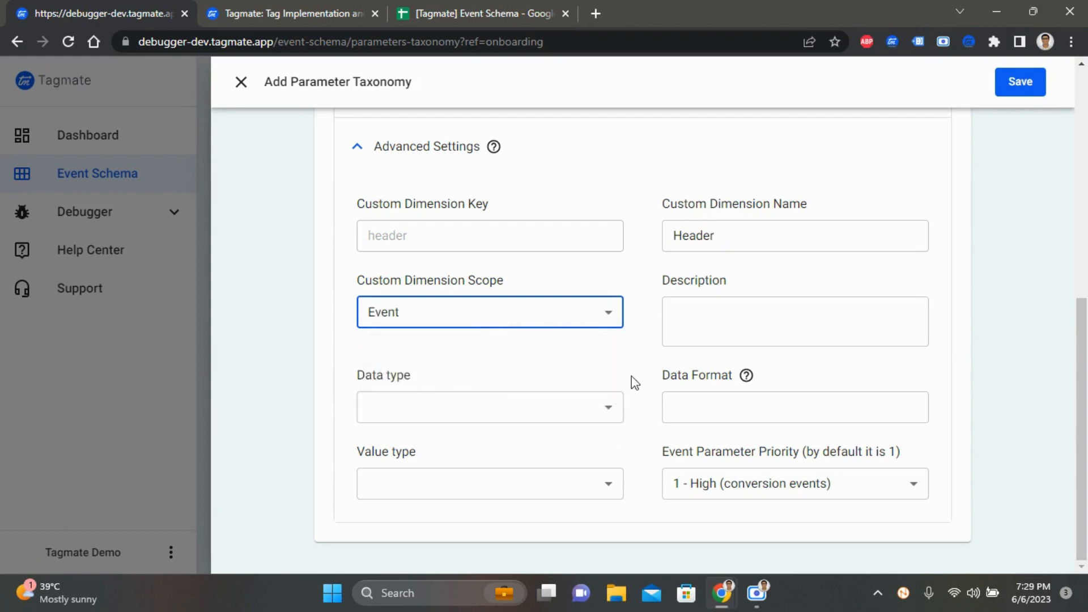
Set the header parameter's data type to String, value type to Finite and priority to 3 - Low (miscellaneous user interactions)
click(470, 407)
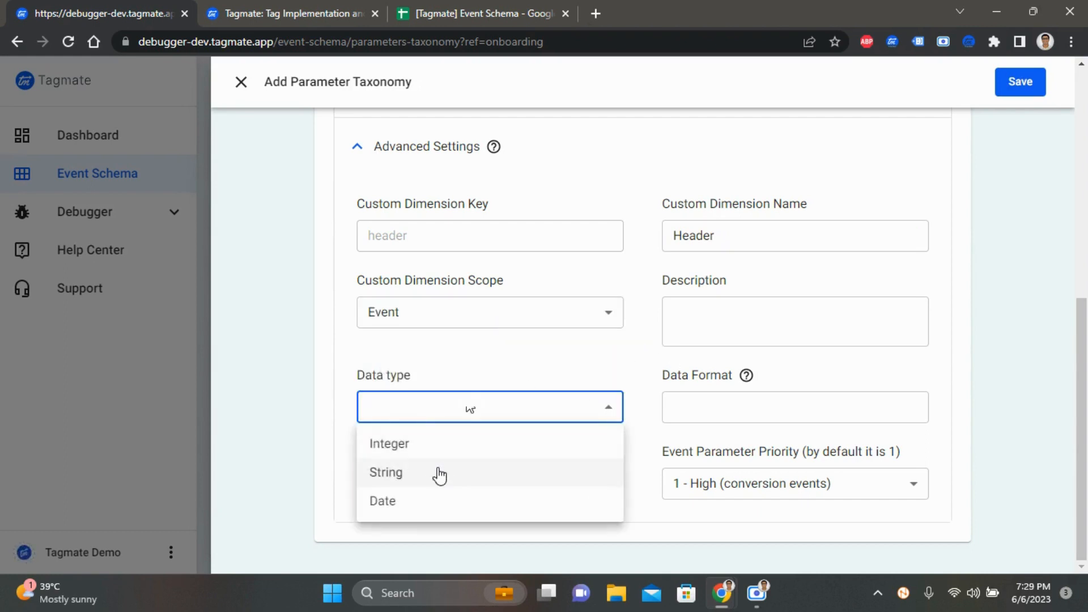
click(440, 475)
click(467, 483)
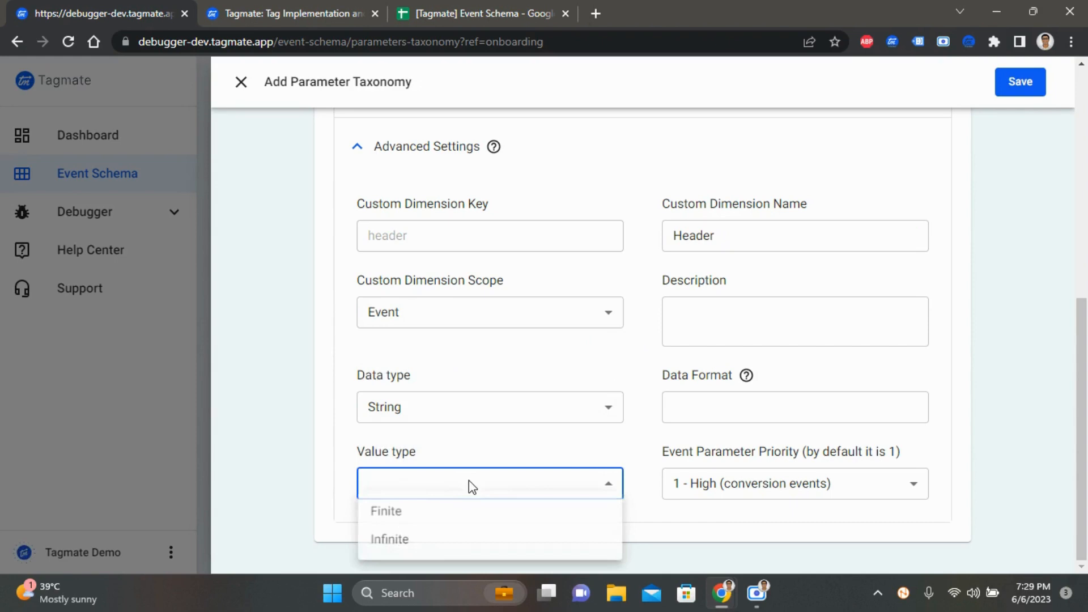
click(441, 519)
scroll(521, 439, up, 4)
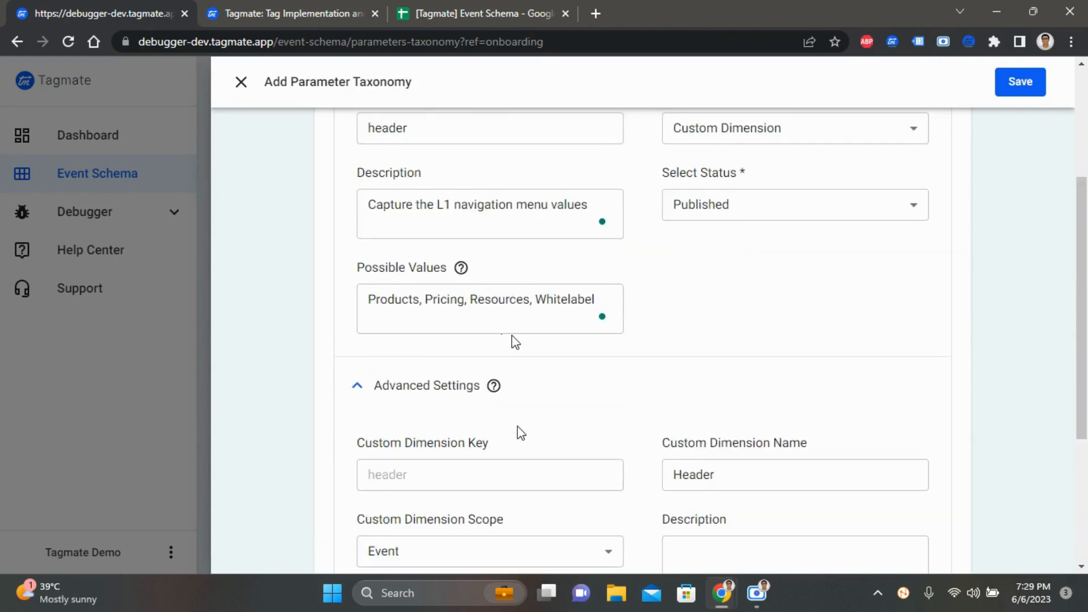
scroll(565, 357, down, 4)
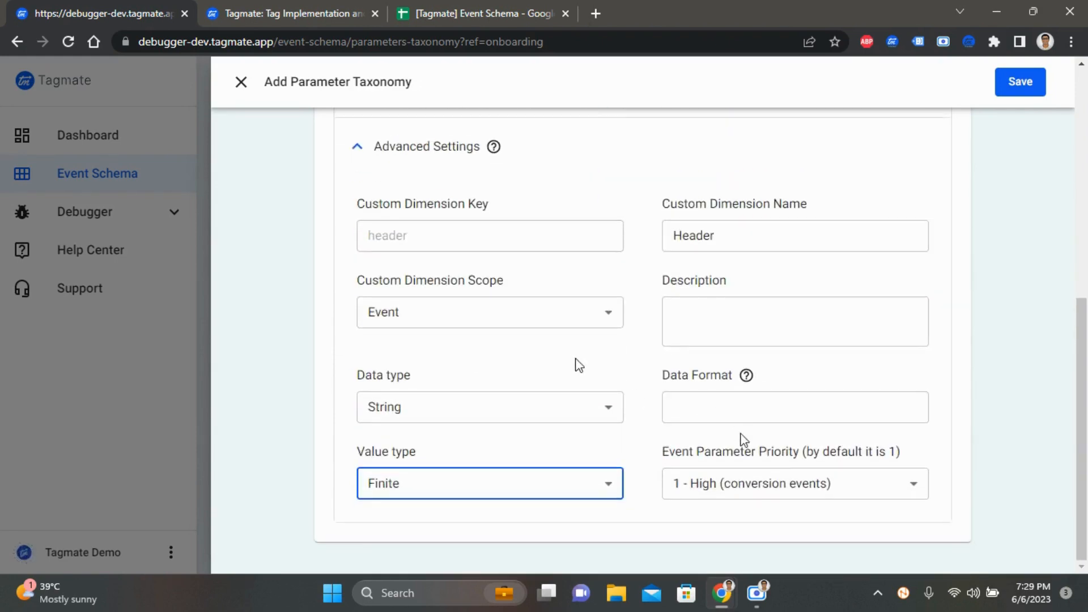
click(767, 486)
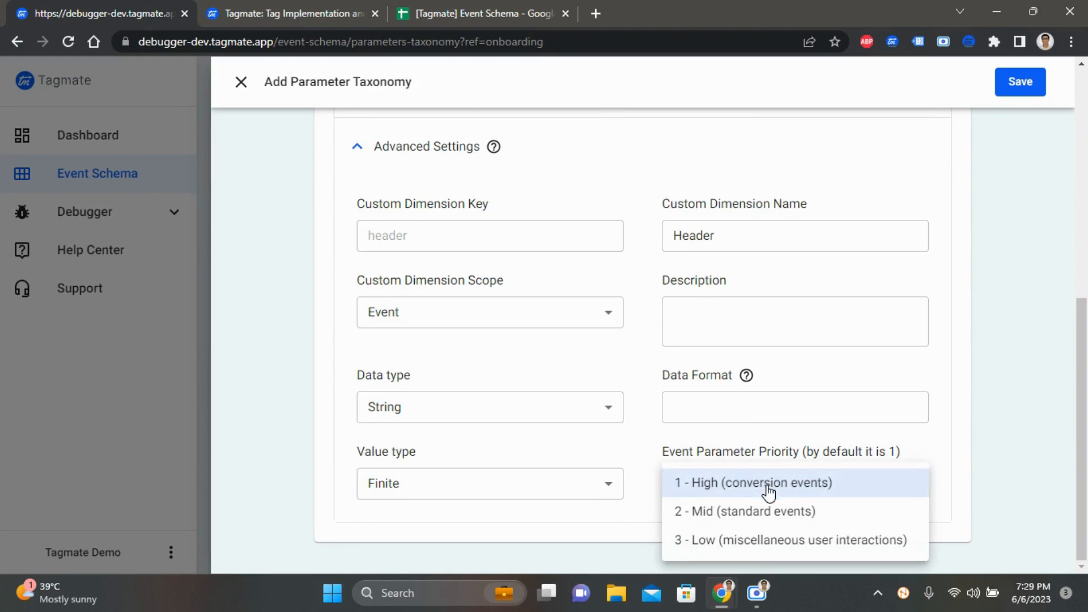
click(755, 542)
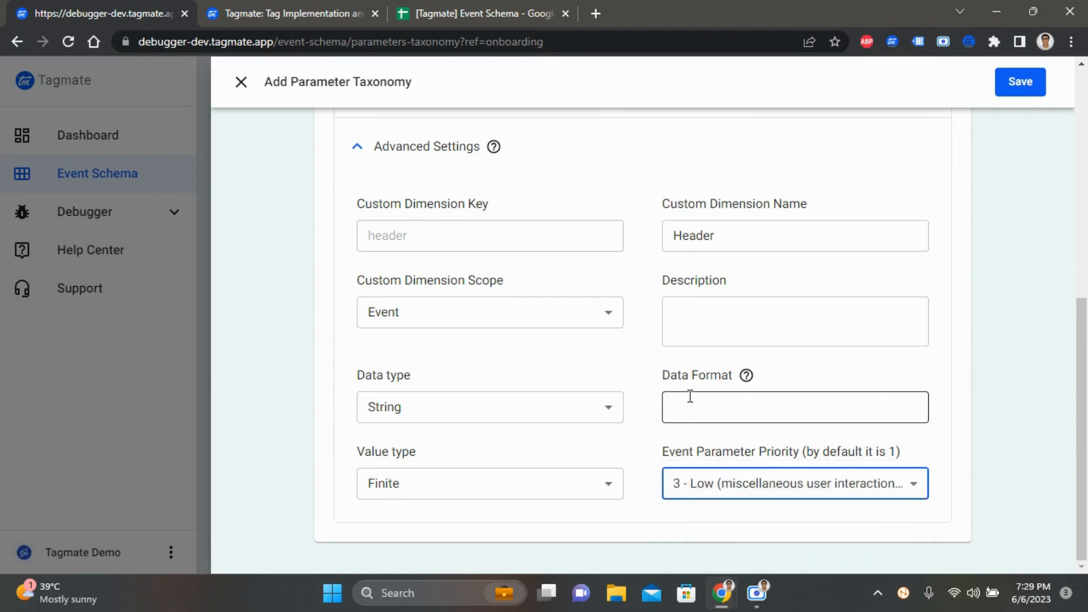
Collapse the header parameter and add a second event parameter named subheader
scroll(694, 396, up, 8)
click(944, 248)
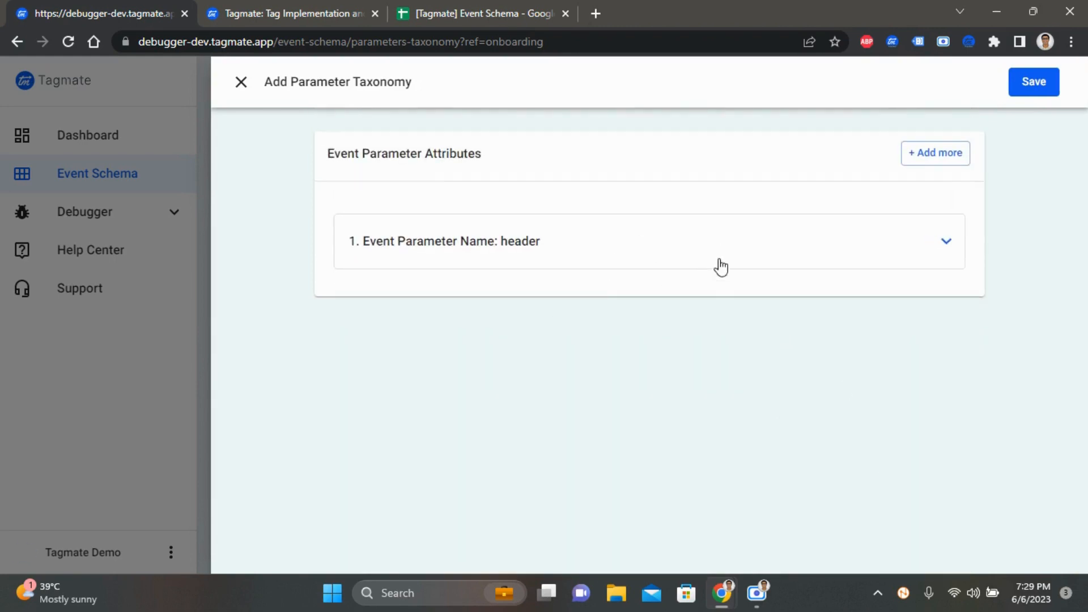
click(925, 157)
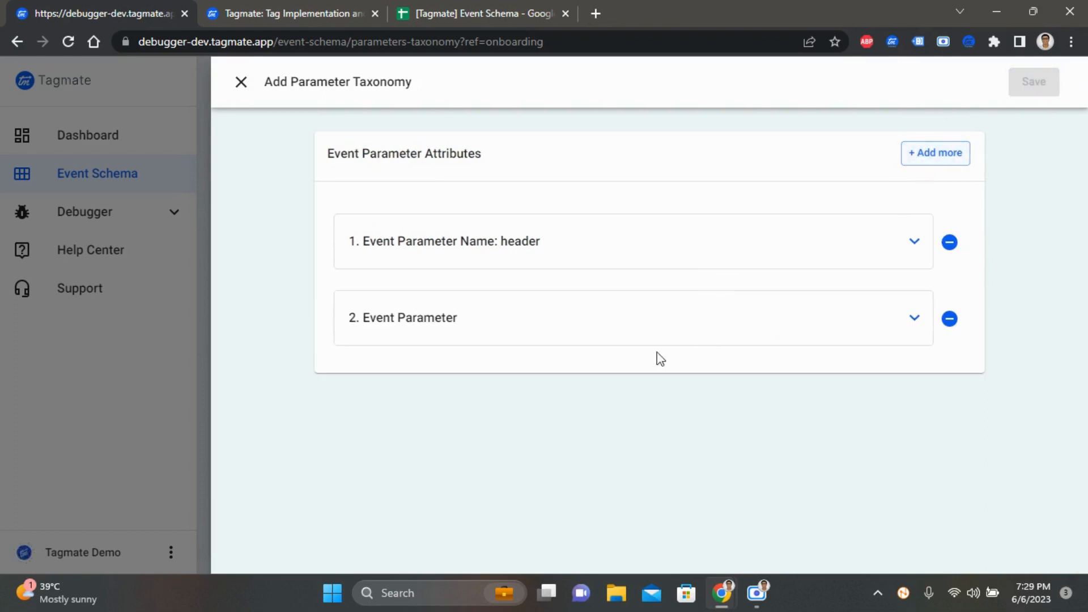
click(587, 323)
click(412, 423)
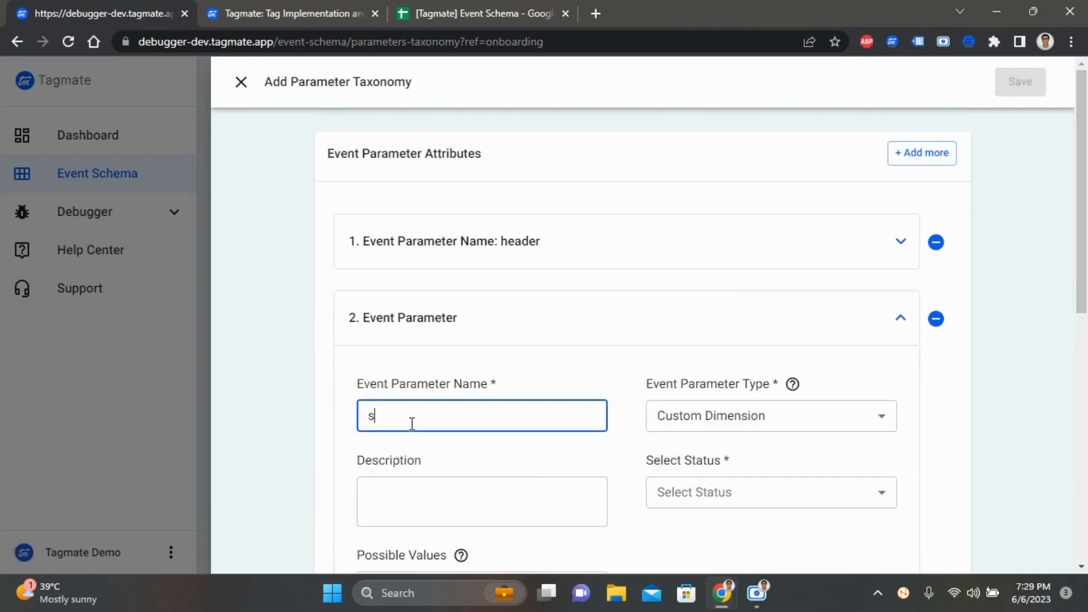
text(subheader)
Describe the subheader parameter as "Captures the L2 navigation menu values" and set its status to Published
scroll(442, 352, down, 3)
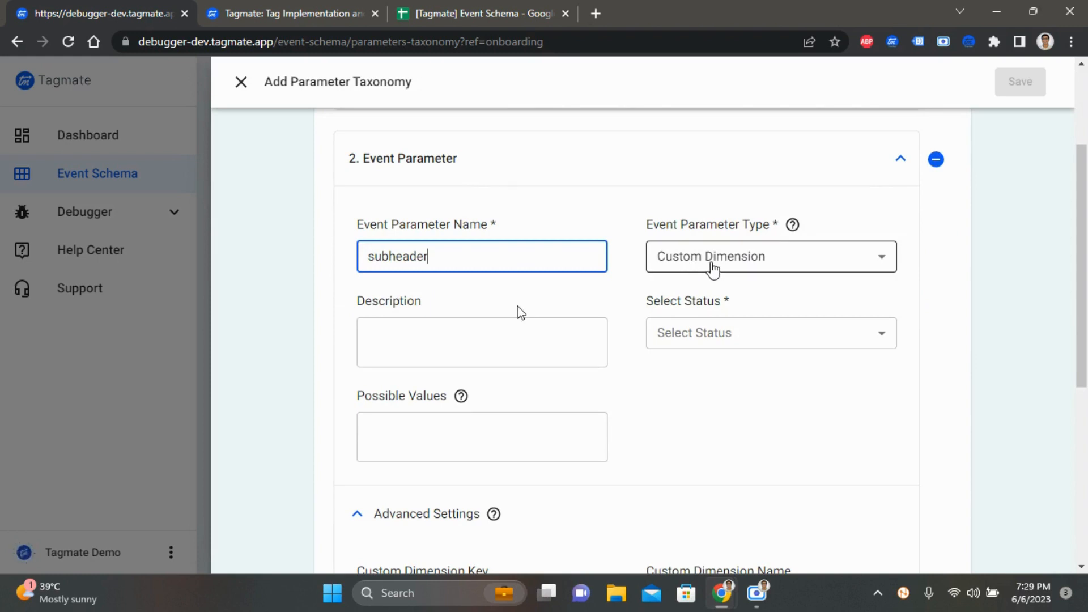
click(511, 339)
text(Cap)
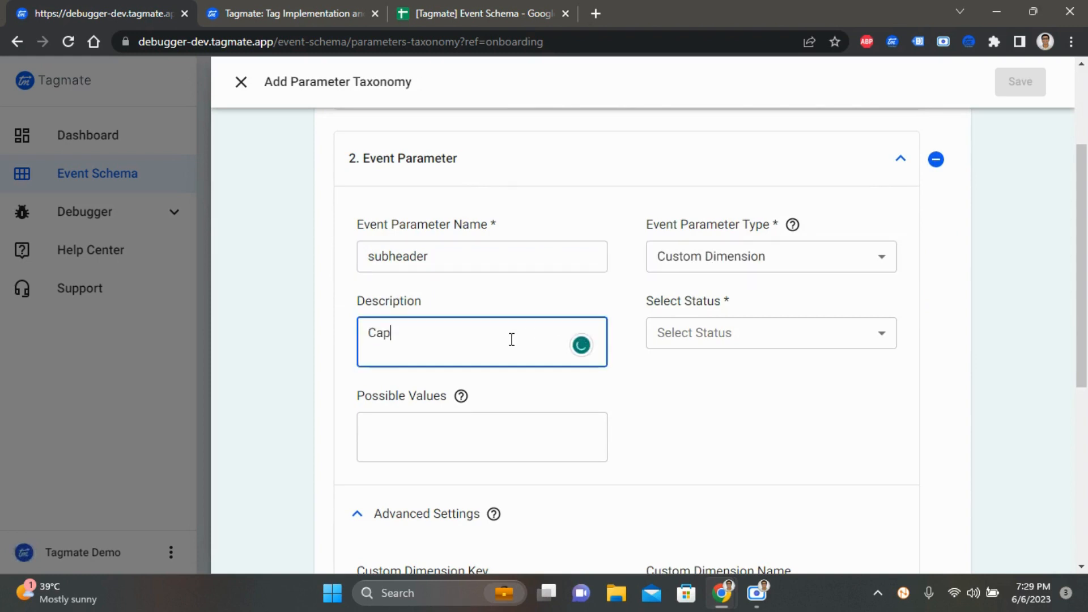
text(tures the )
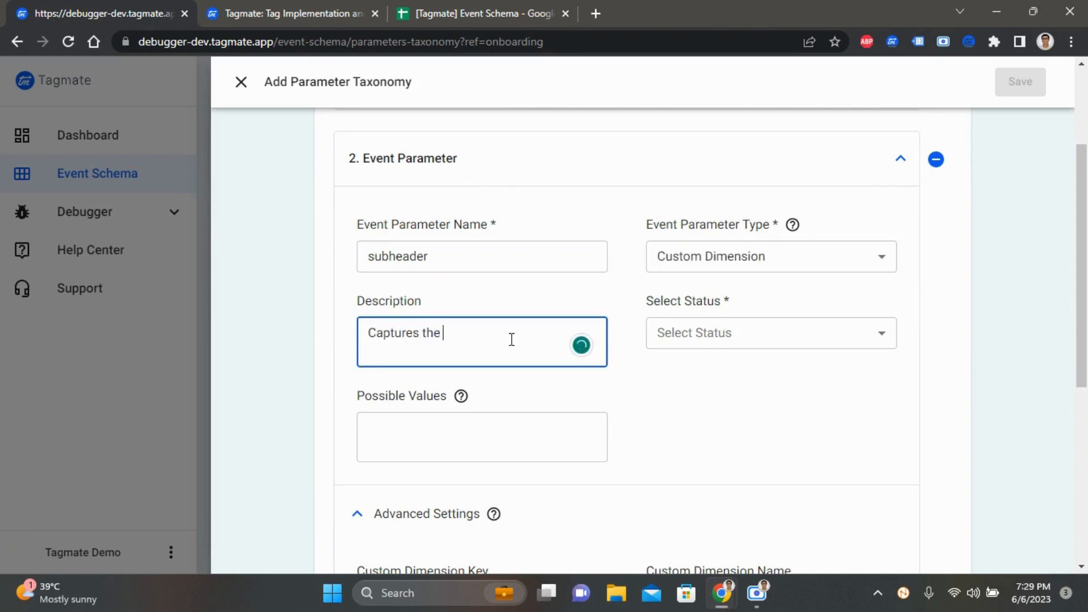
text(L2 navigati)
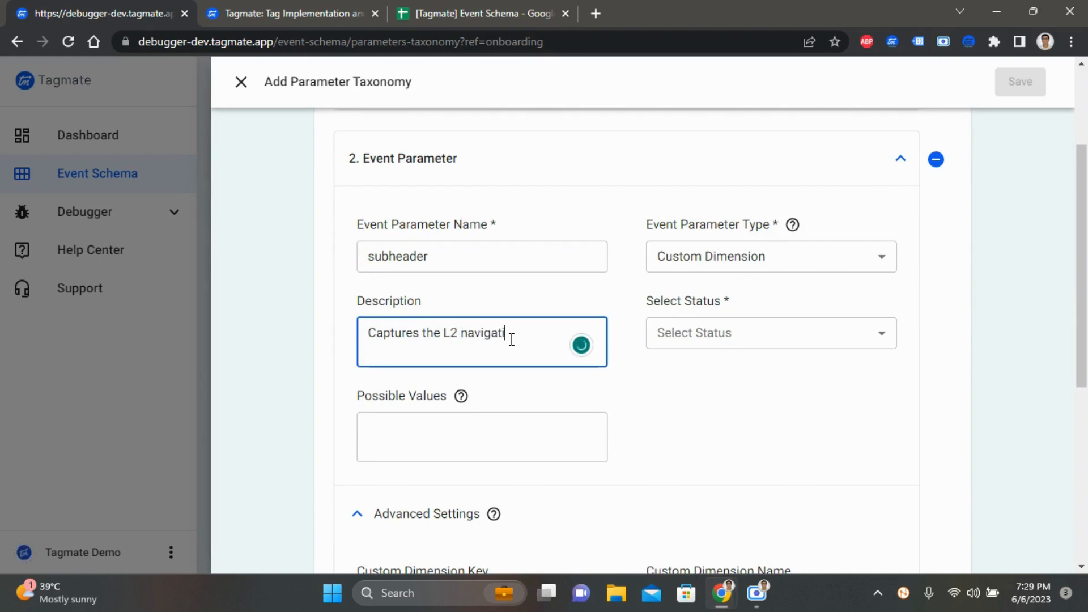
text(on menu values)
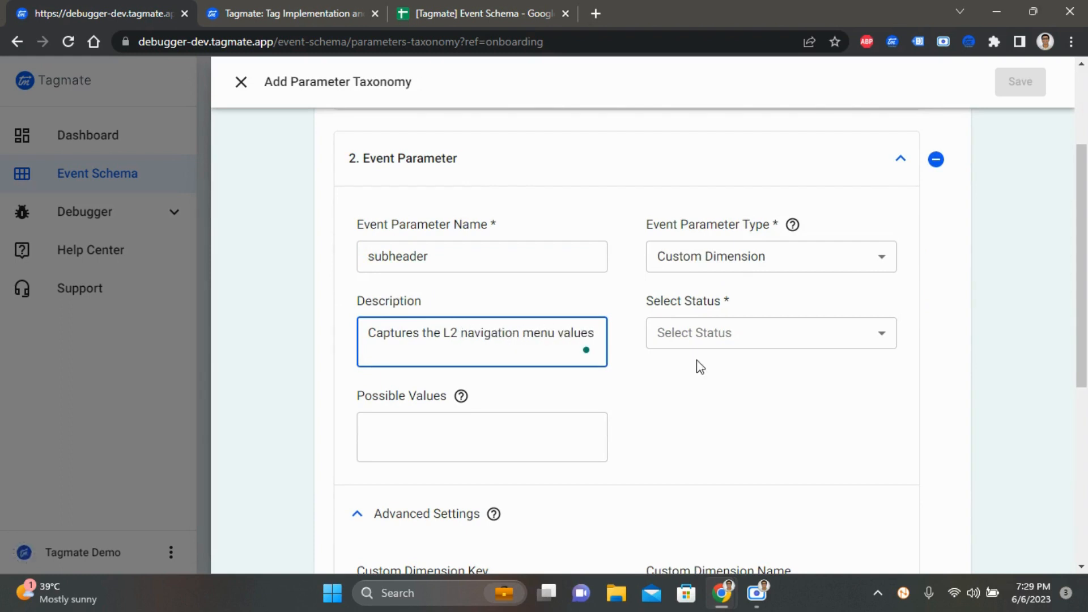
click(736, 338)
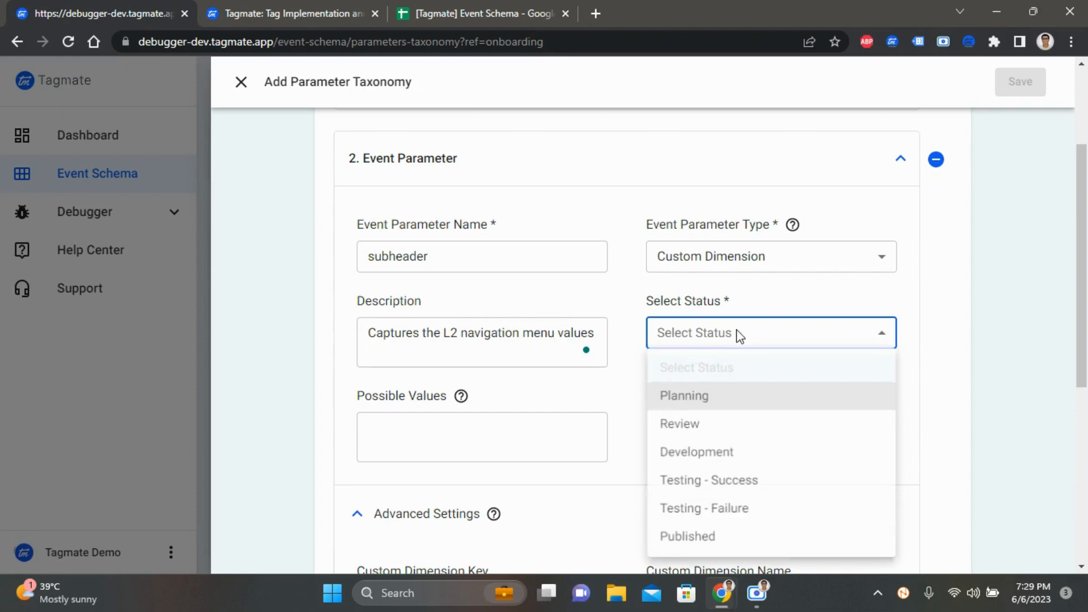
click(702, 536)
Check the Products submenu on the Tagmate website and enter {{dynamic}} as the subheader parameter's possible values
click(497, 440)
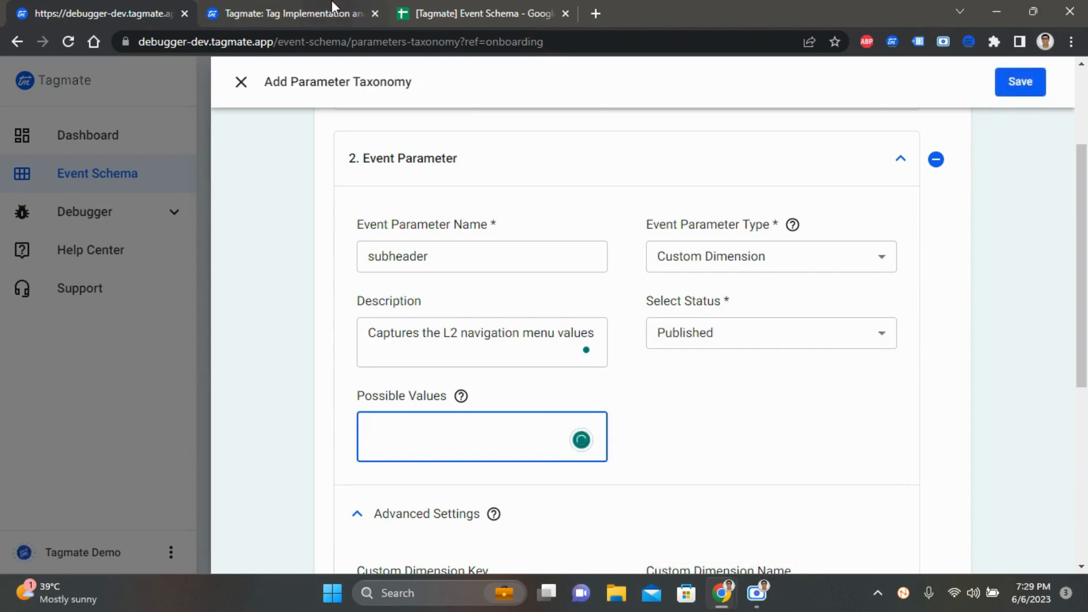
click(335, 8)
mouse_move(373, 92)
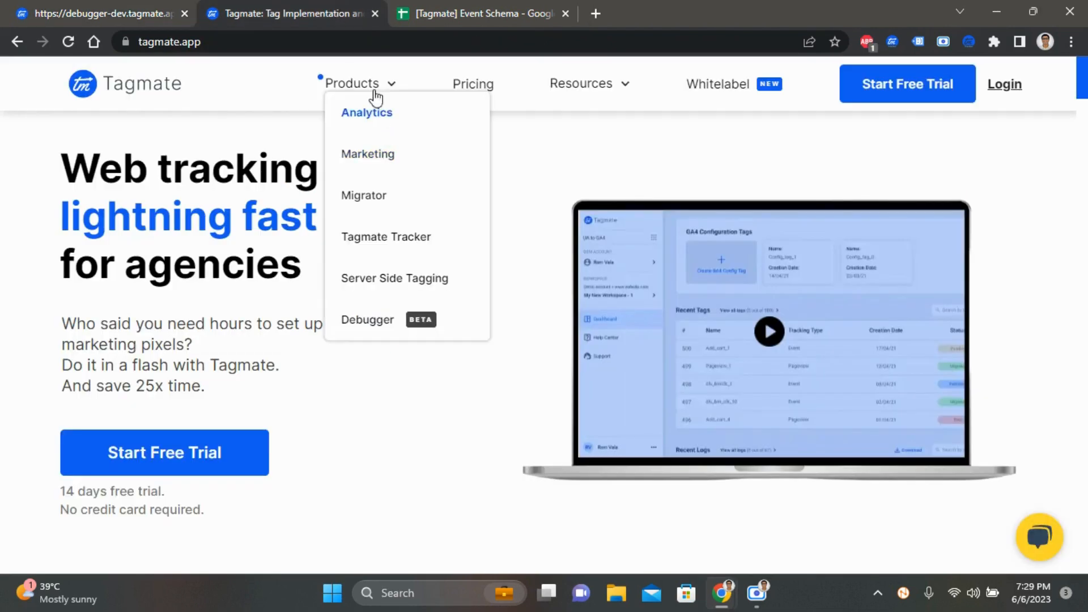
click(383, 340)
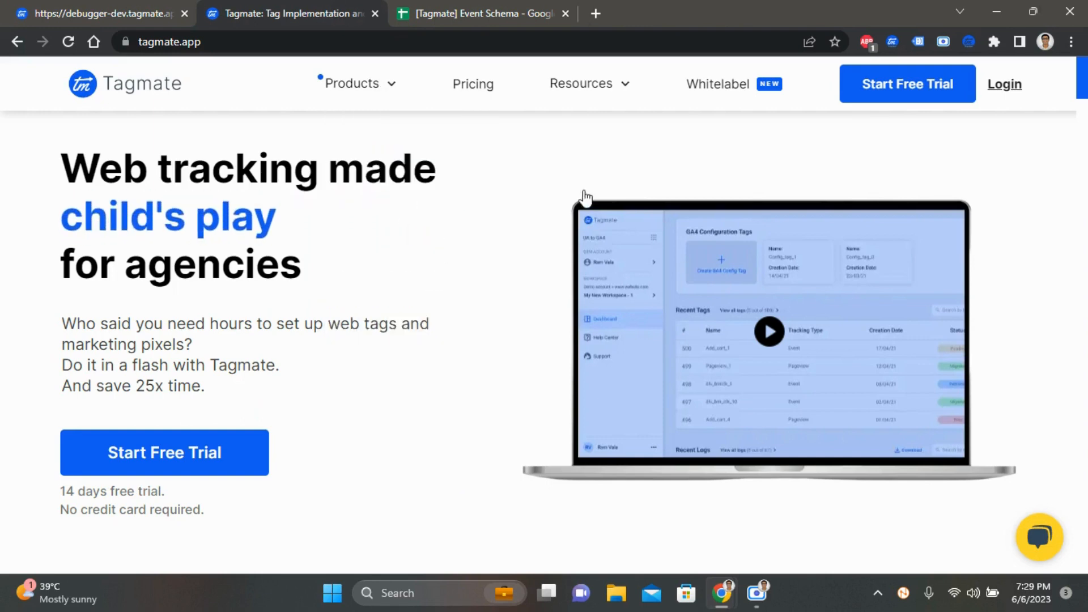
click(122, 7)
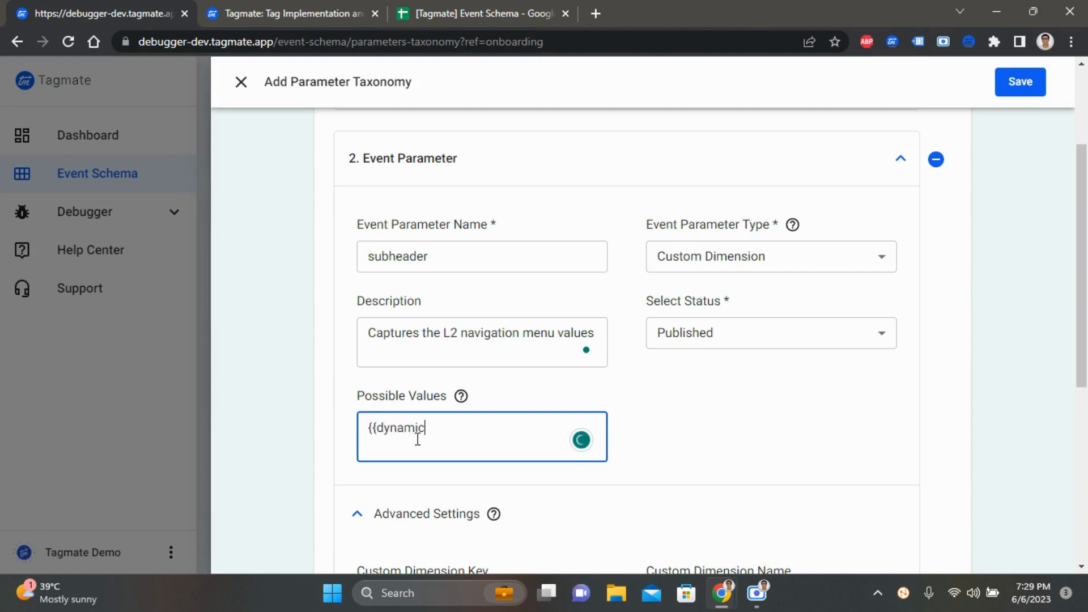
scroll(725, 385, down, 1)
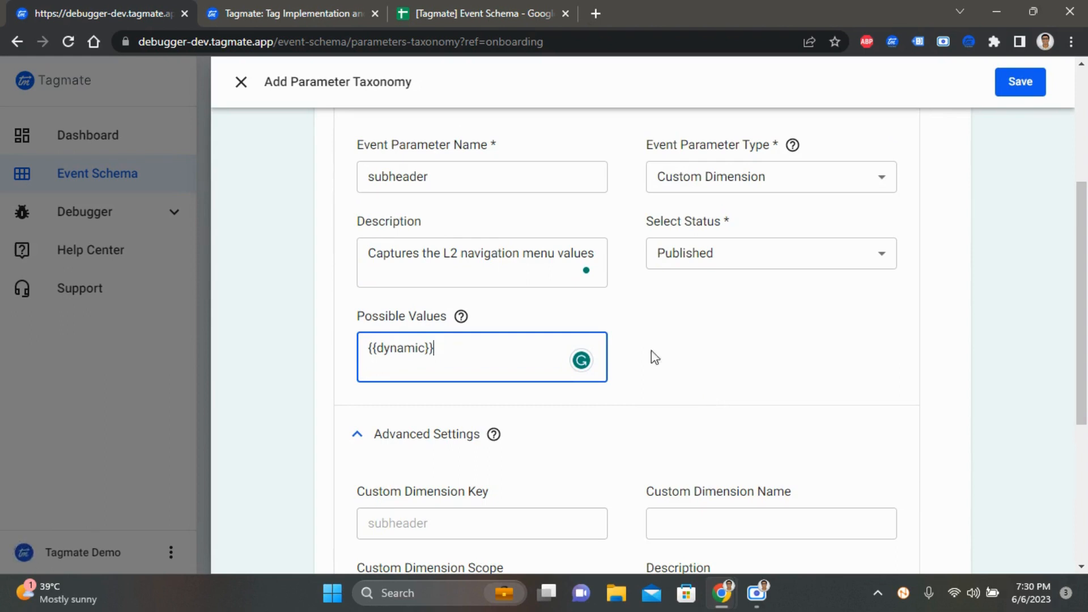
Name the subheader parameter's custom dimension "Sub Header" and set its scope to Event
scroll(623, 358, down, 3)
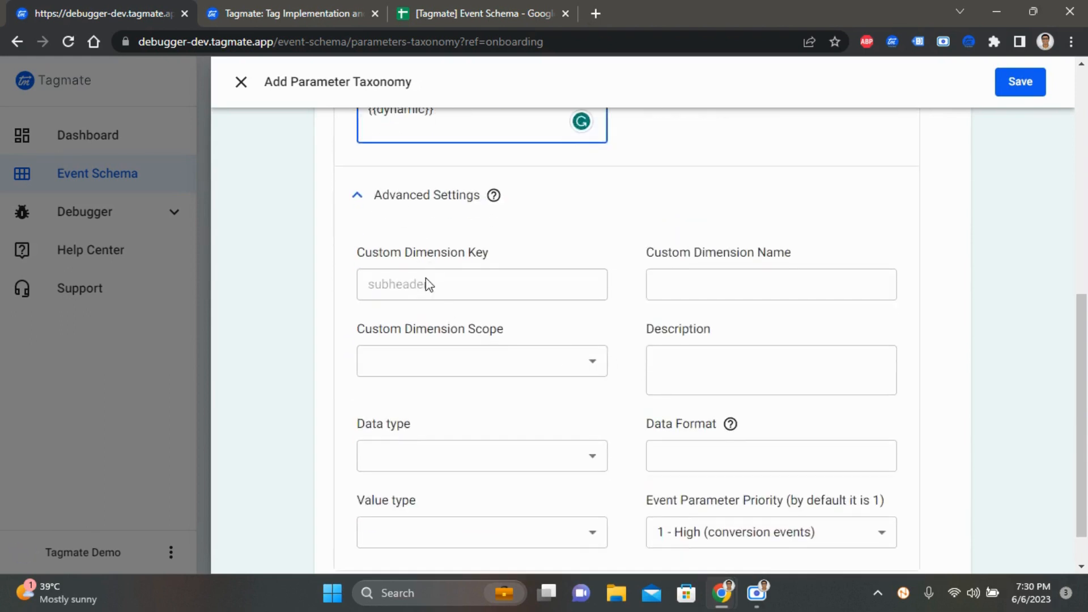
click(666, 284)
text(Sub )
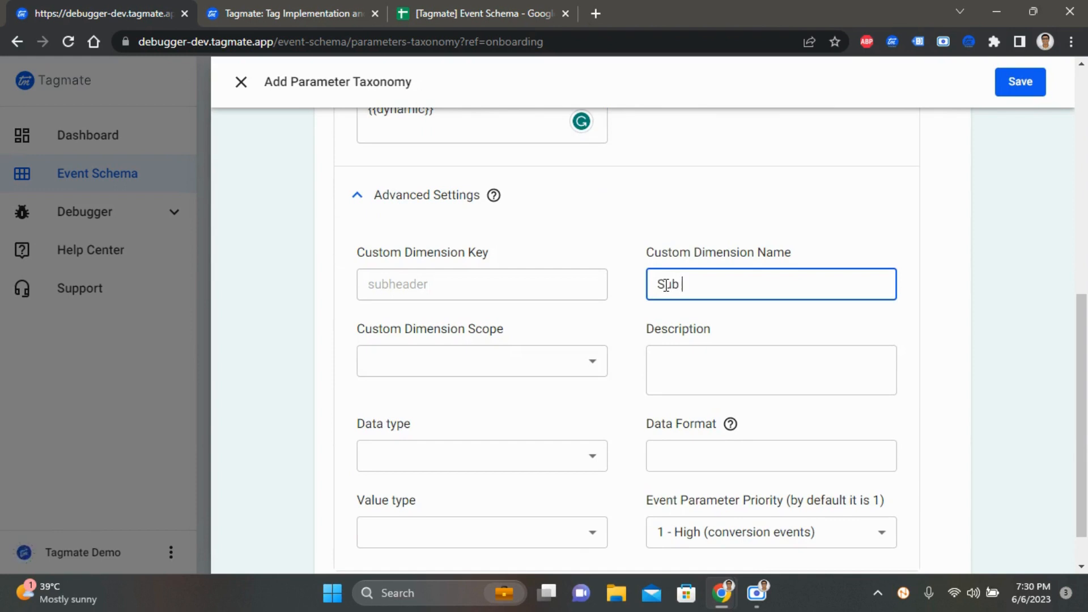
text(Header)
click(482, 366)
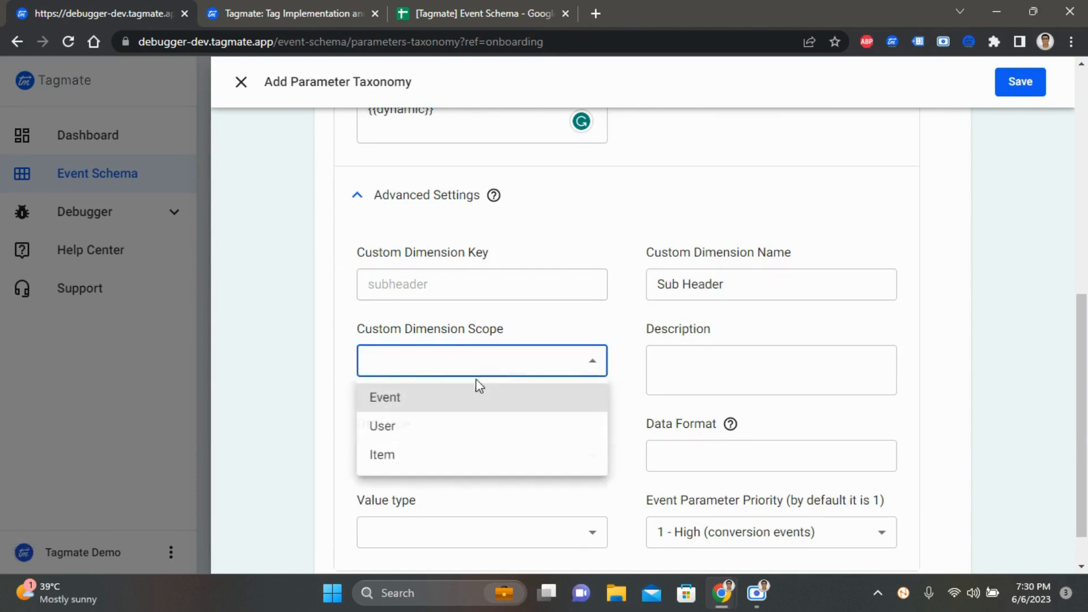
click(450, 398)
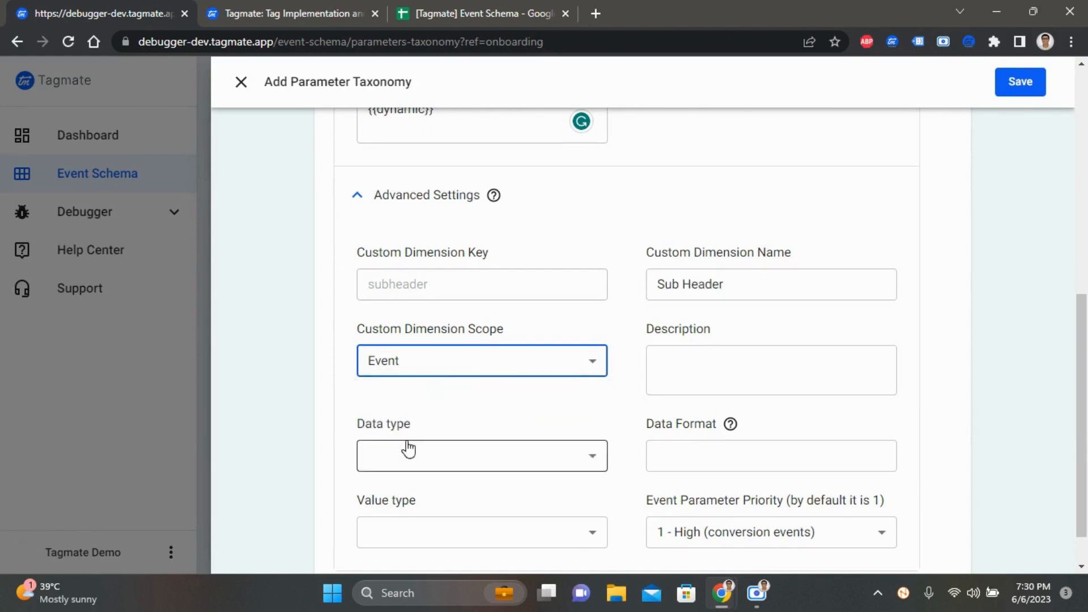
Set the subheader parameter's data type to String, value type to Infinite and priority to 3 - Low (miscellaneous user interactions)
click(408, 450)
click(426, 472)
click(464, 488)
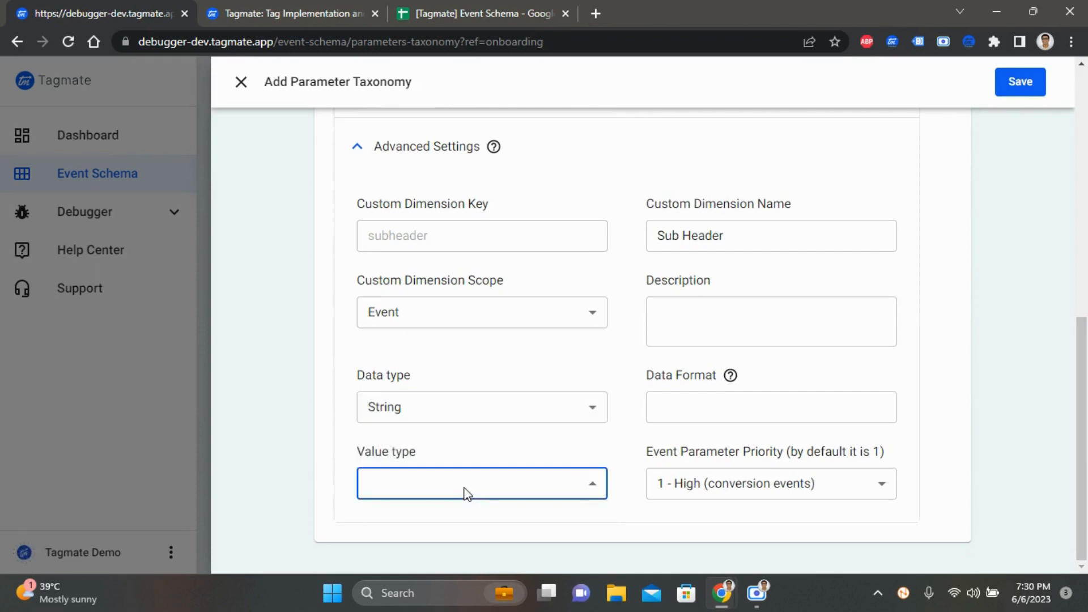
click(427, 541)
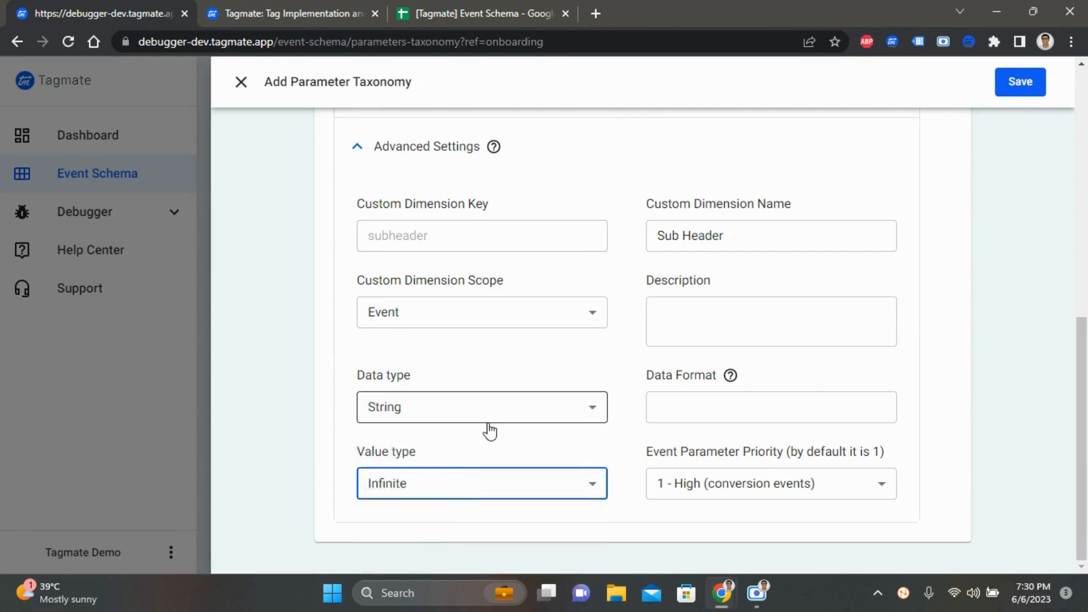
click(774, 493)
click(765, 538)
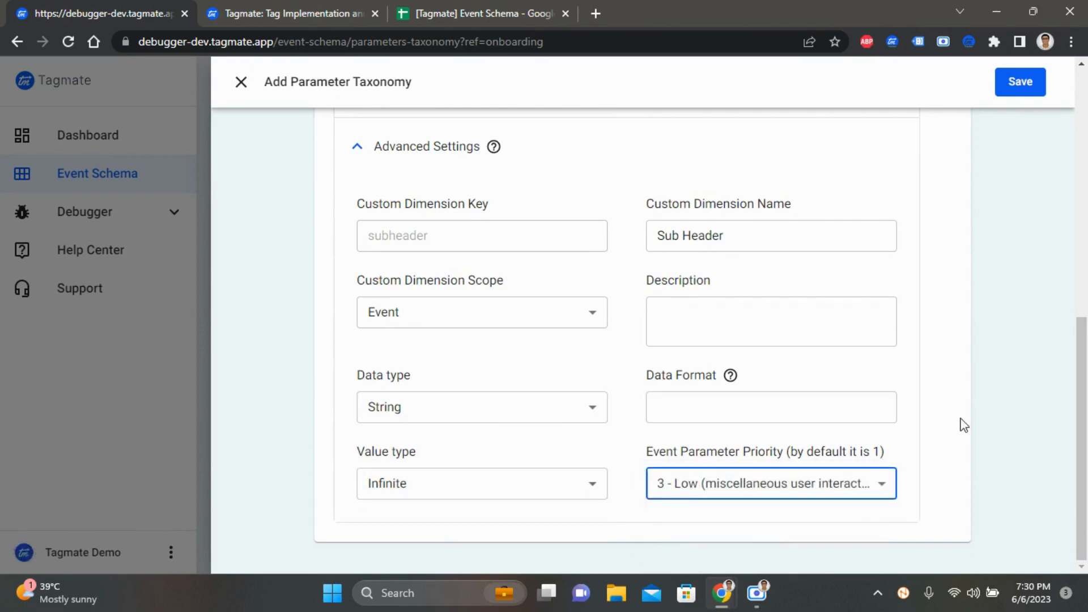
Collapse the subheader parameter and save the parameter taxonomy
scroll(963, 424, up, 5)
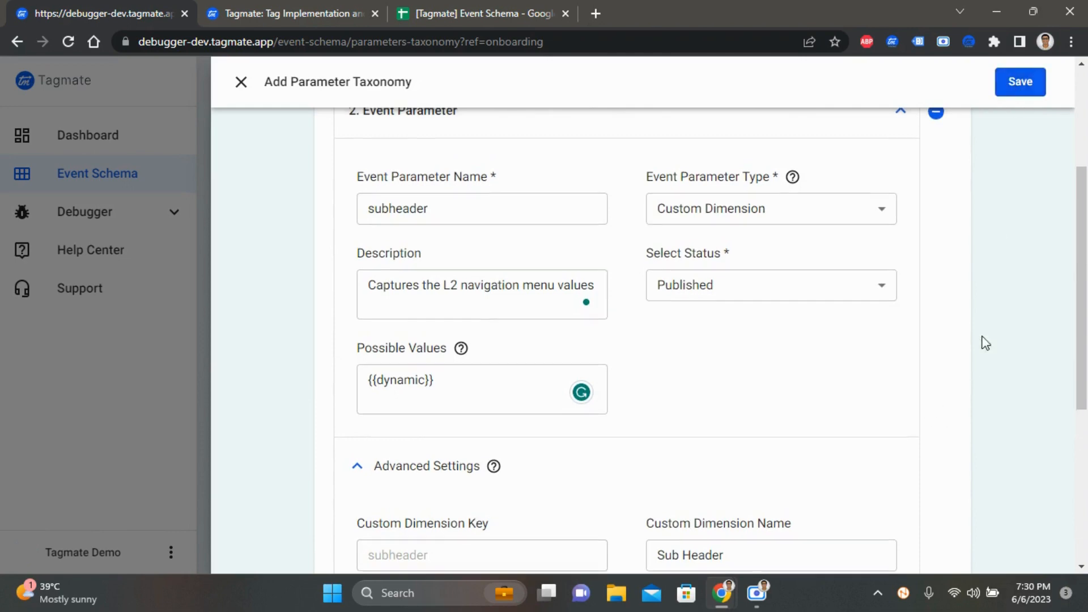
scroll(983, 342, up, 4)
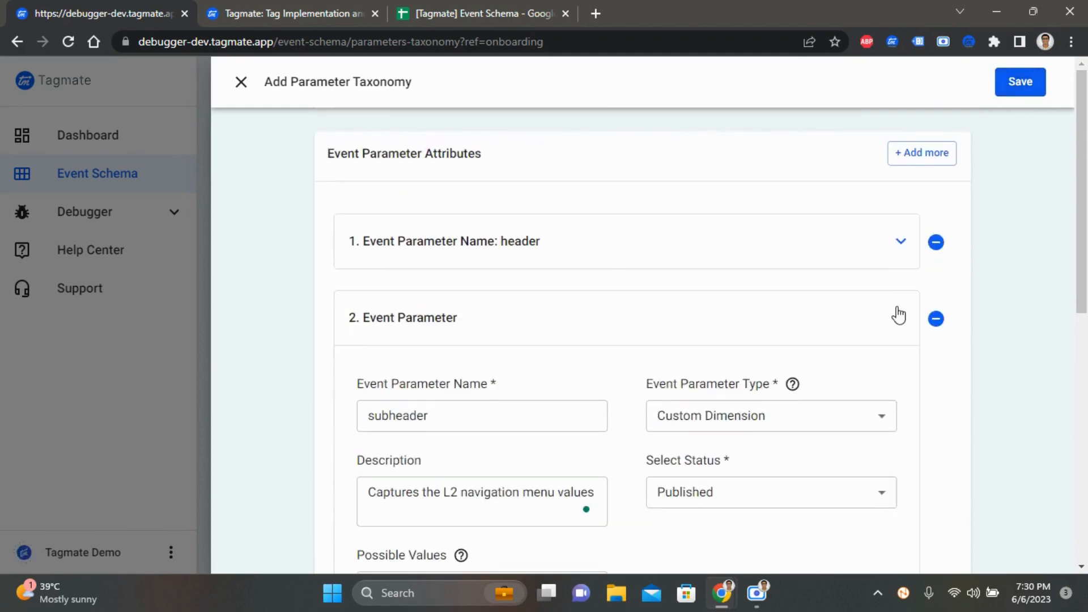
click(901, 317)
click(1030, 86)
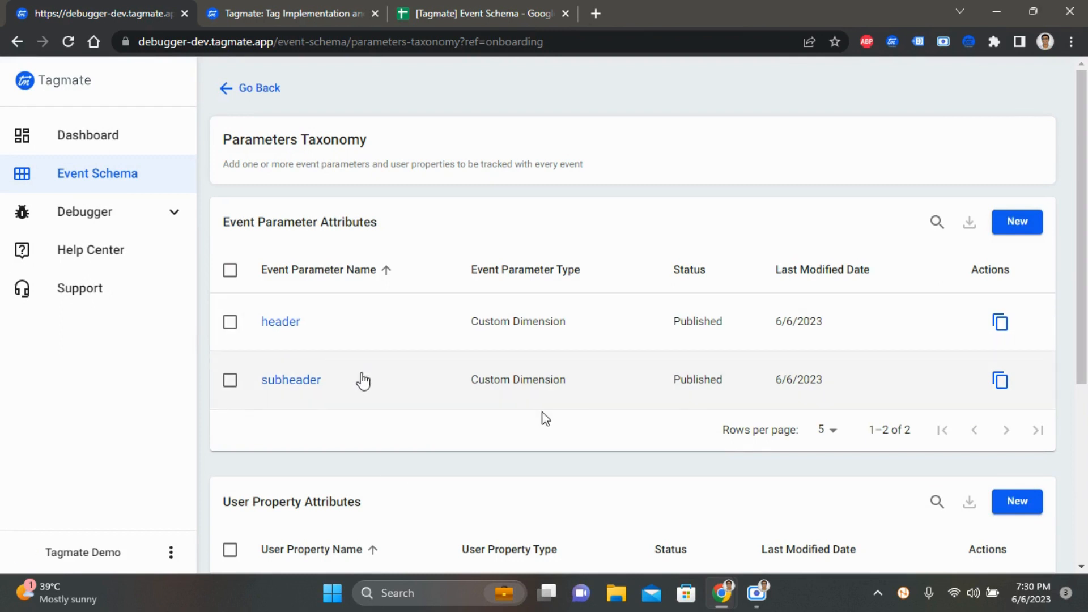
Review the saved parameters and user properties, then return to the schema setup and start a new Event Taxonomy entry
scroll(362, 379, down, 3)
scroll(365, 376, down, 2)
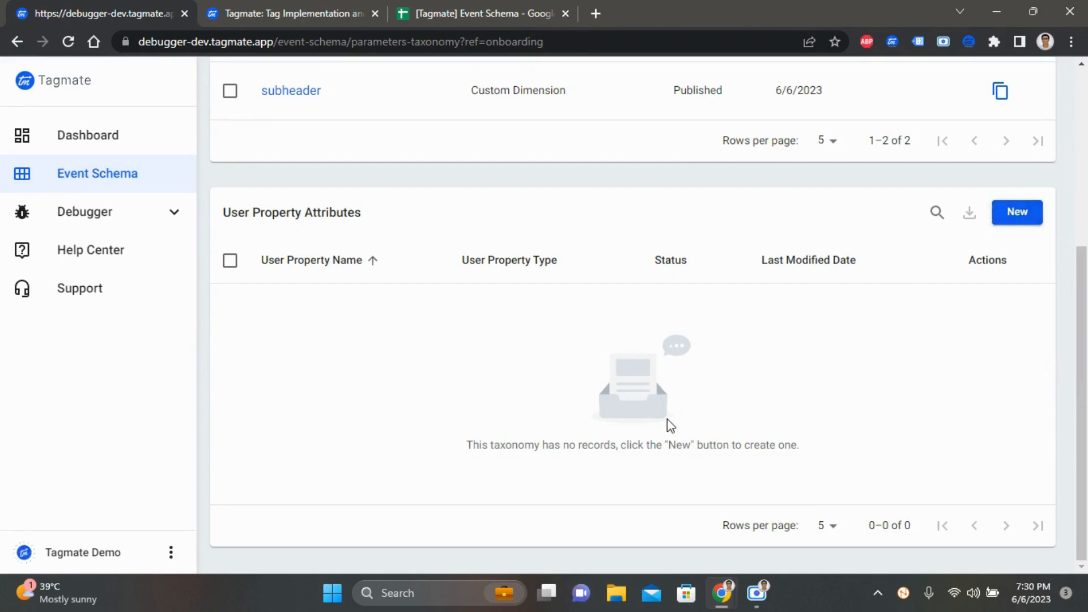
scroll(668, 420, up, 5)
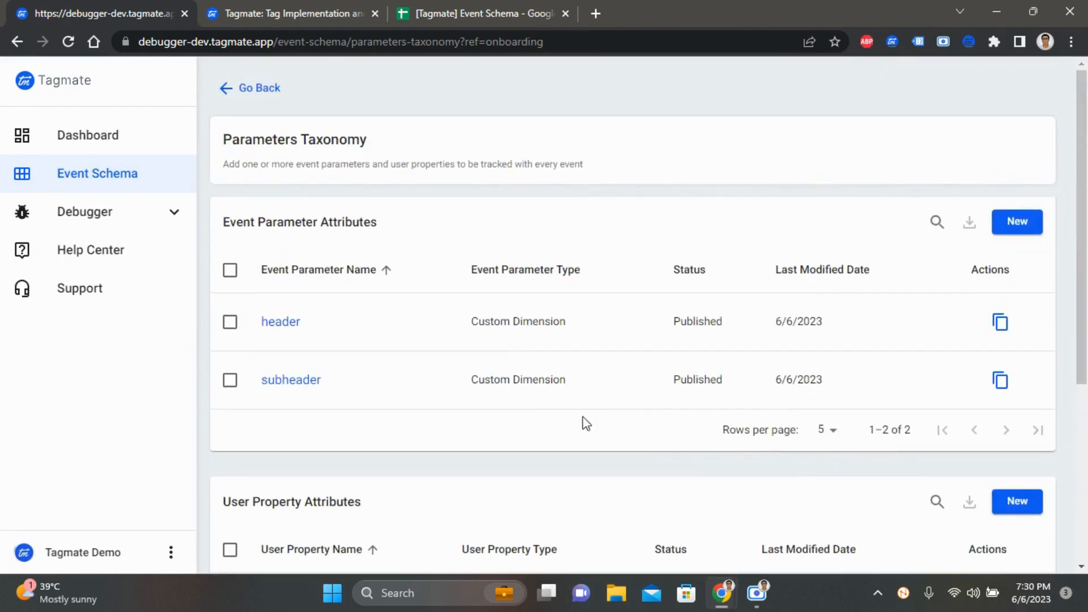
click(258, 89)
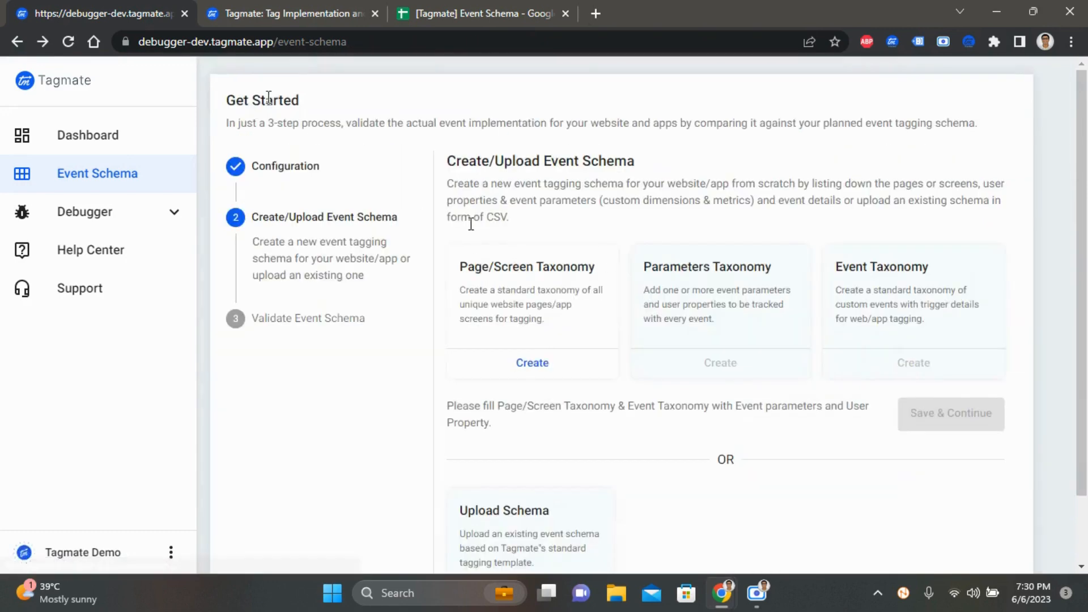
click(909, 366)
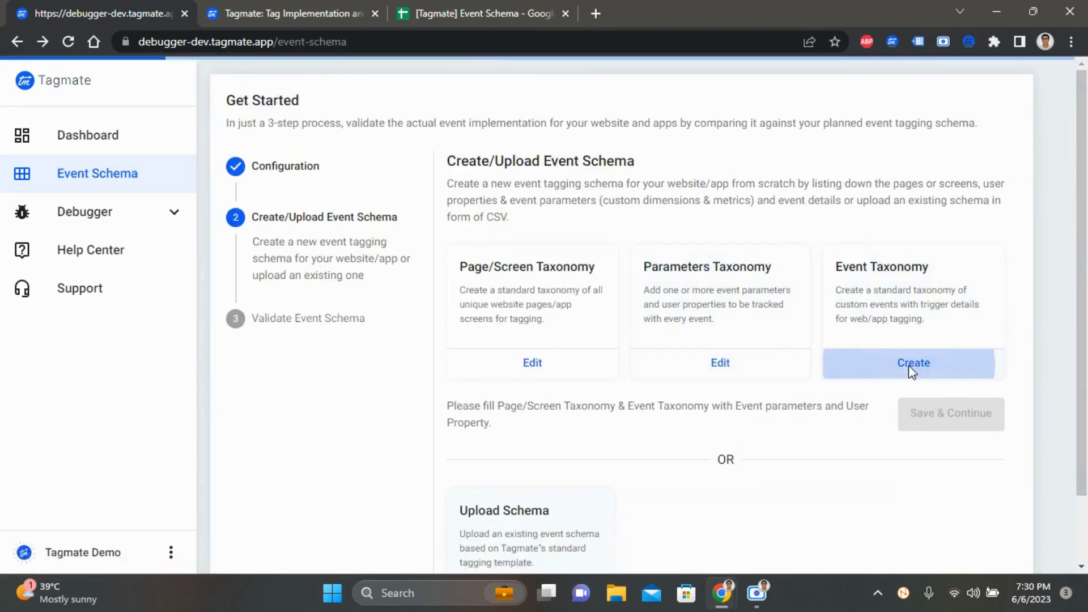
click(1017, 222)
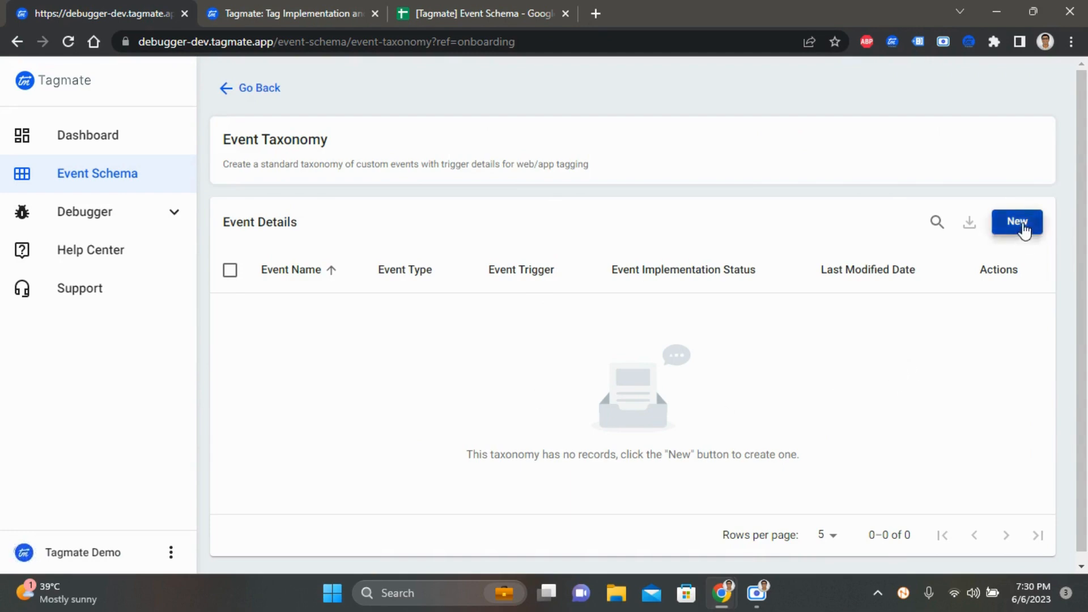
Check the Products submenu on the Tagmate website and name the new event top_navigation_click
click(285, 8)
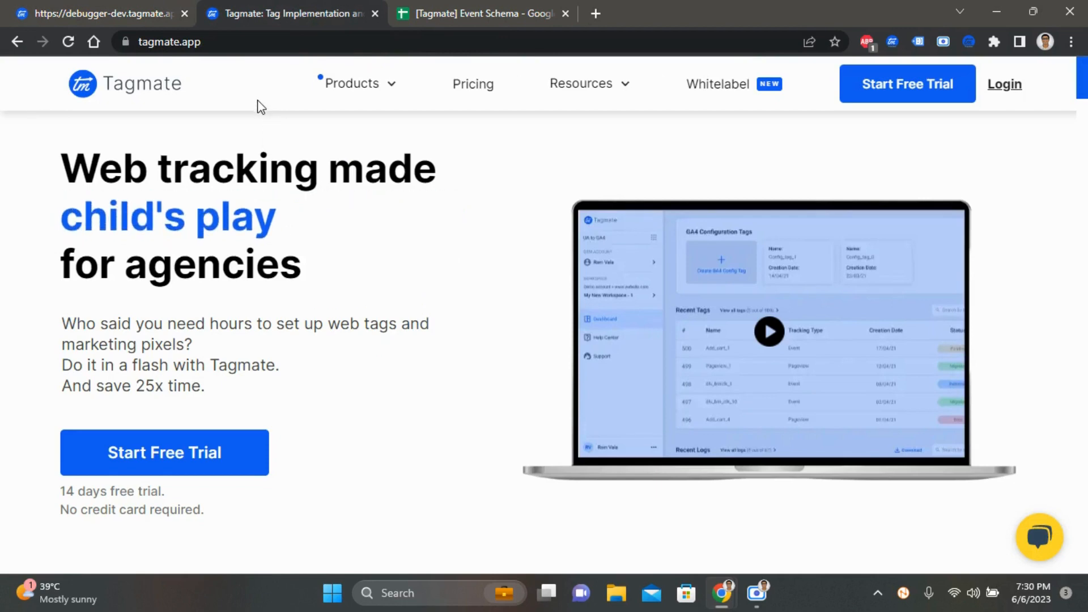
mouse_move(364, 91)
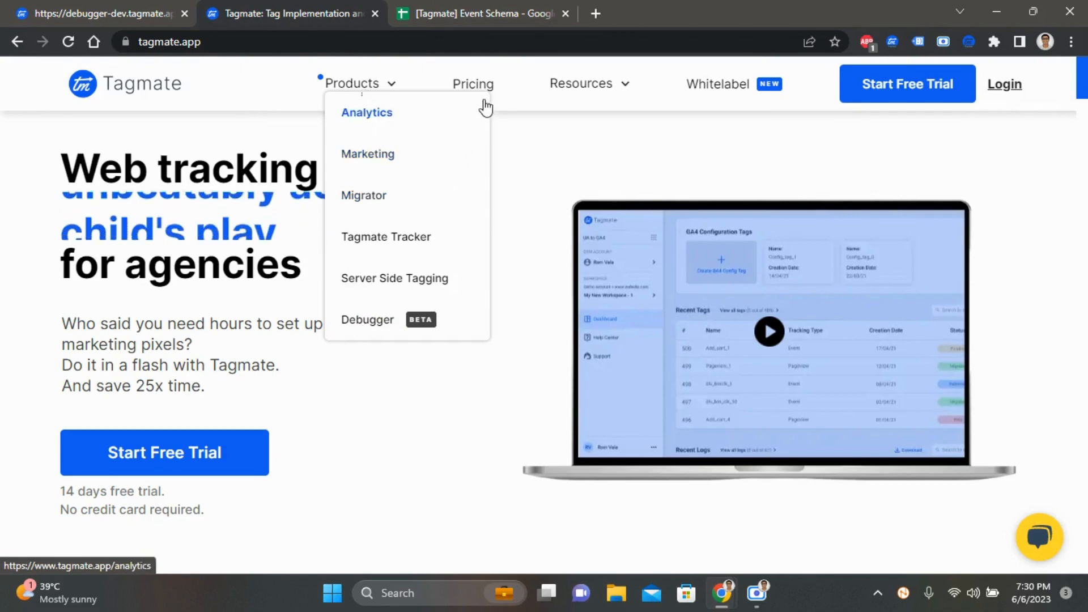
click(124, 9)
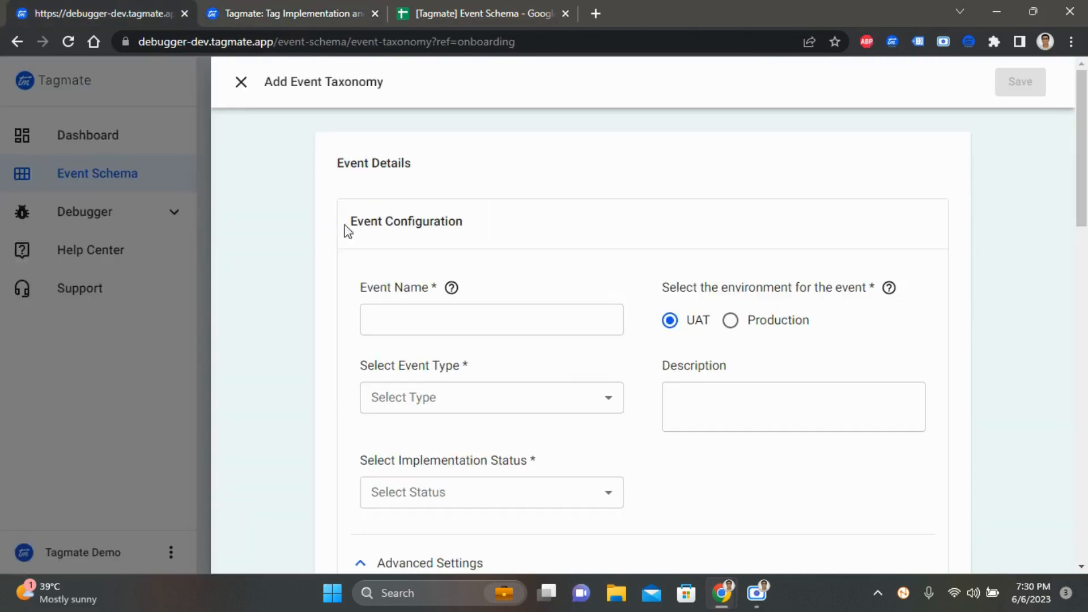
click(413, 316)
text(top)
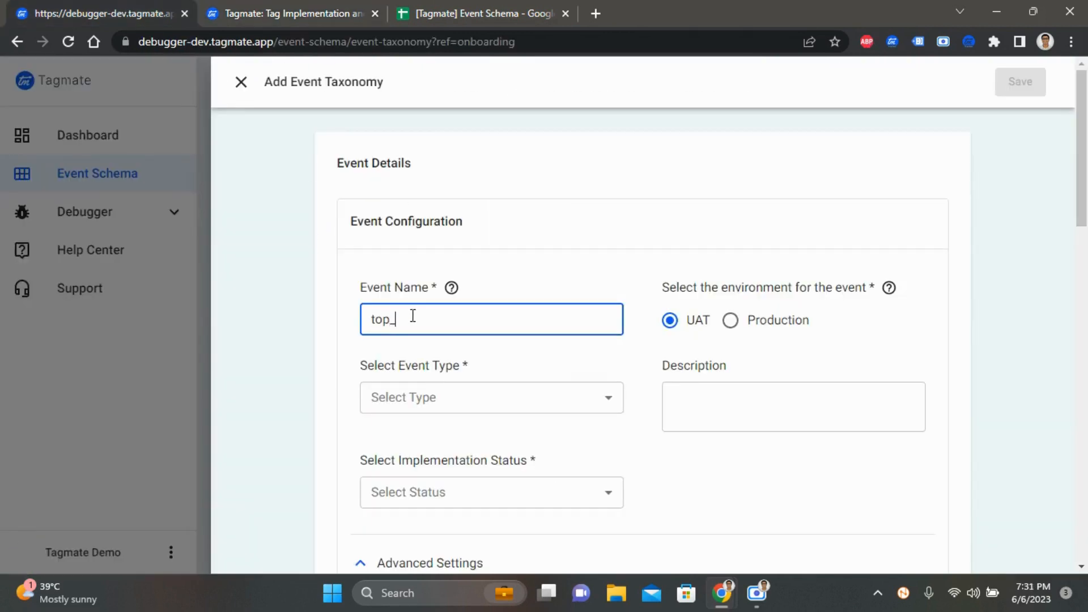
text(_navigation_click)
Set the event's environment to Production, event type to Custom and implementation status to Published
click(730, 321)
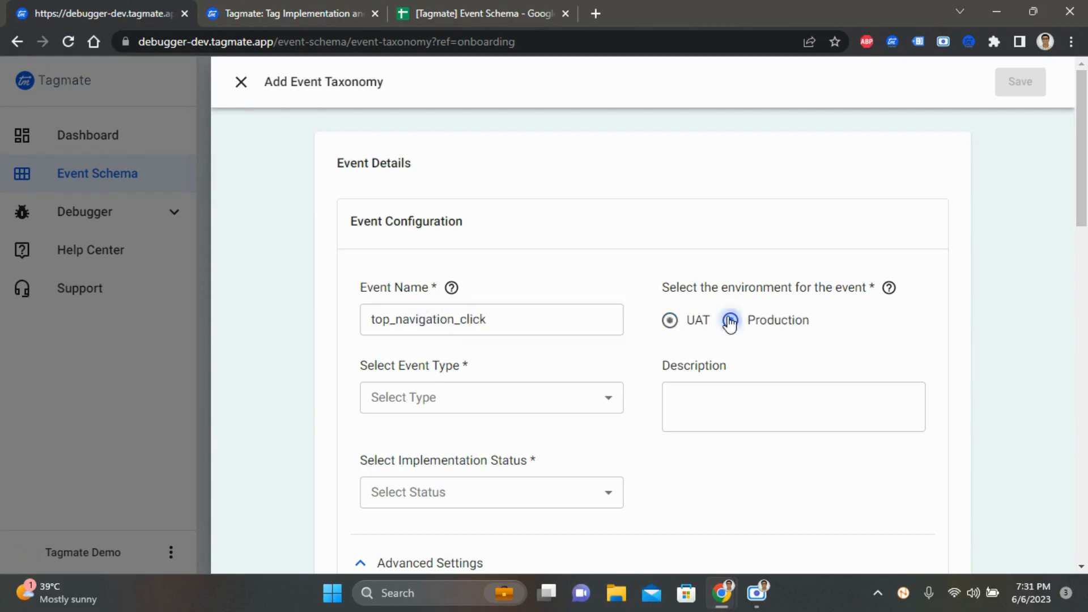
scroll(561, 296, down, 3)
click(479, 245)
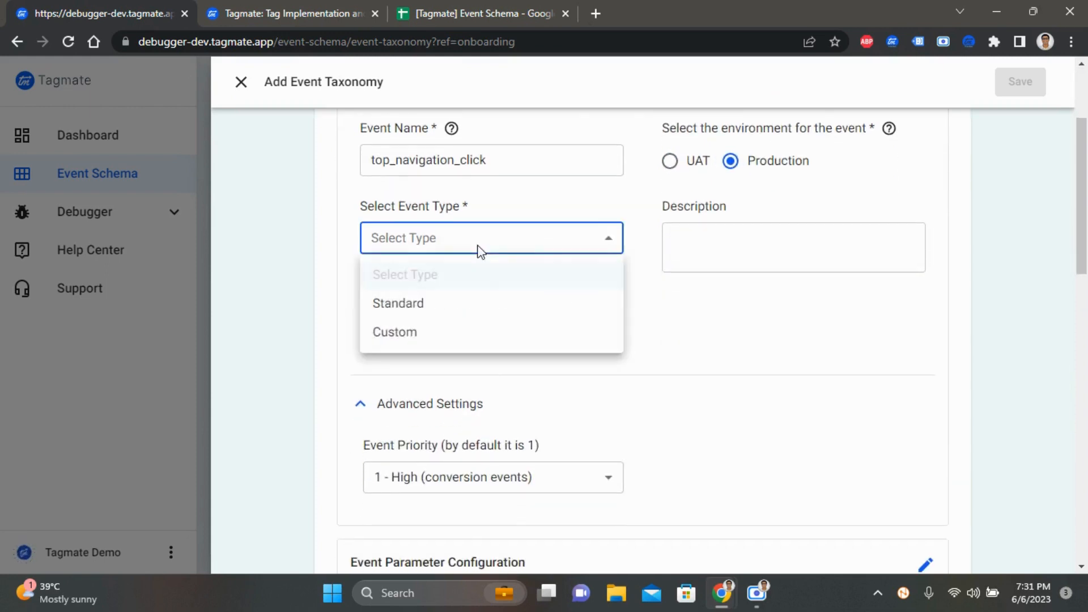
click(445, 339)
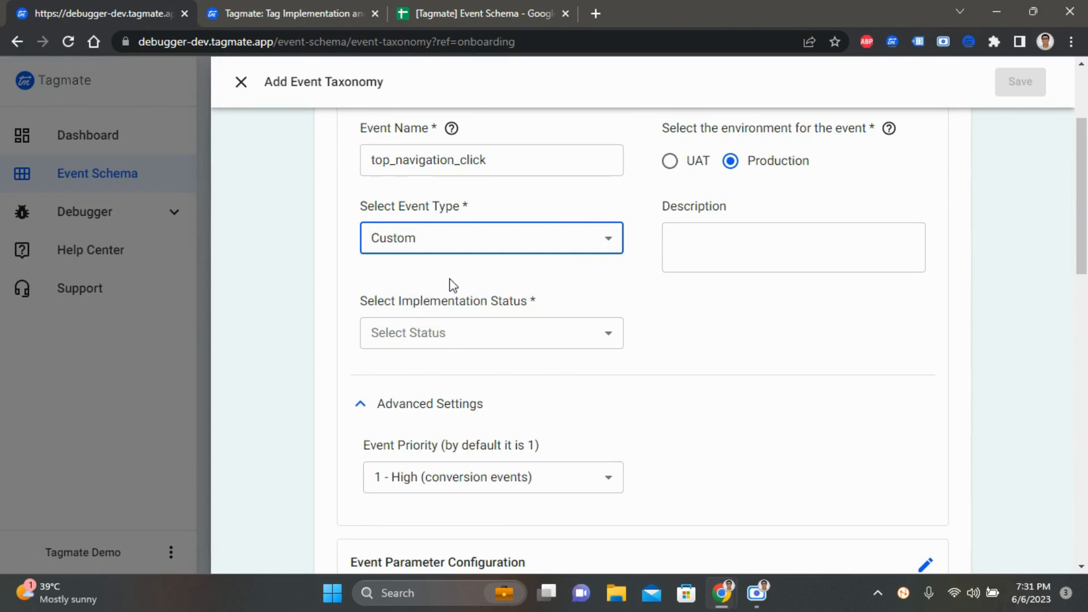
scroll(450, 285, up, 1)
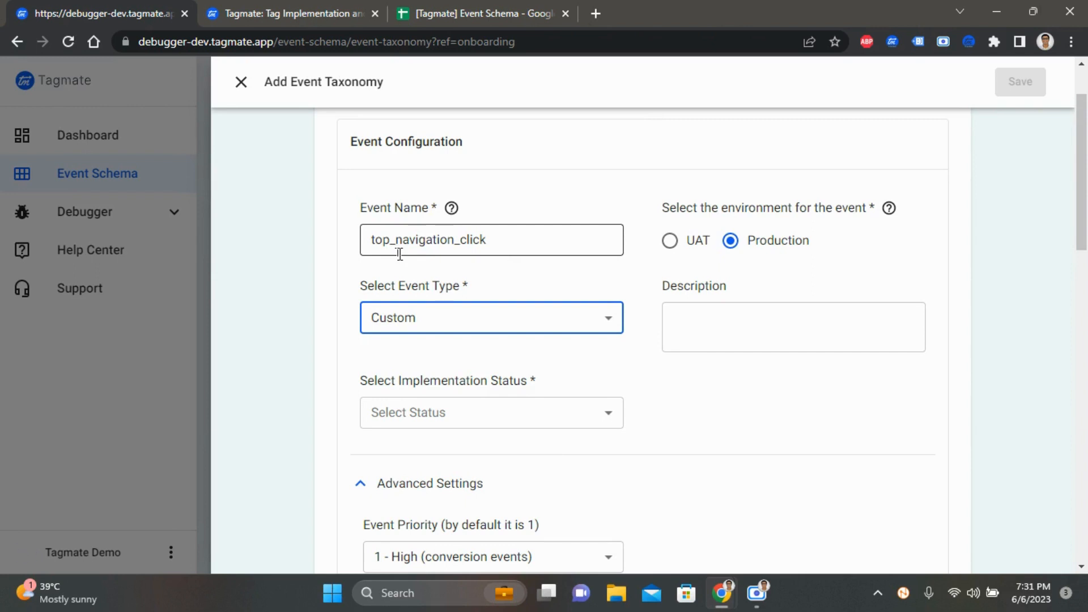
scroll(506, 233, down, 3)
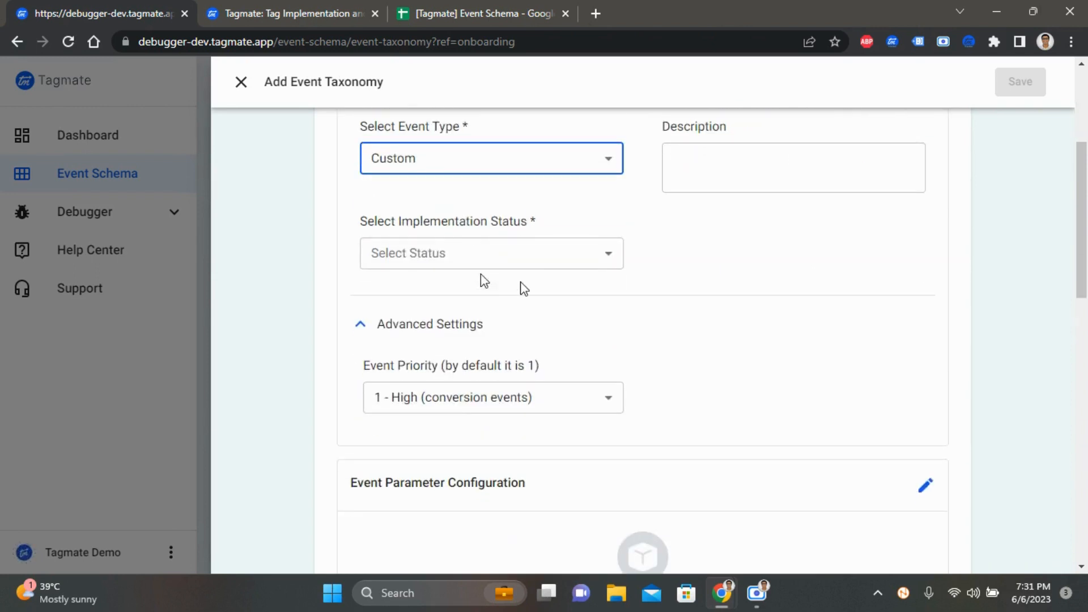
click(486, 258)
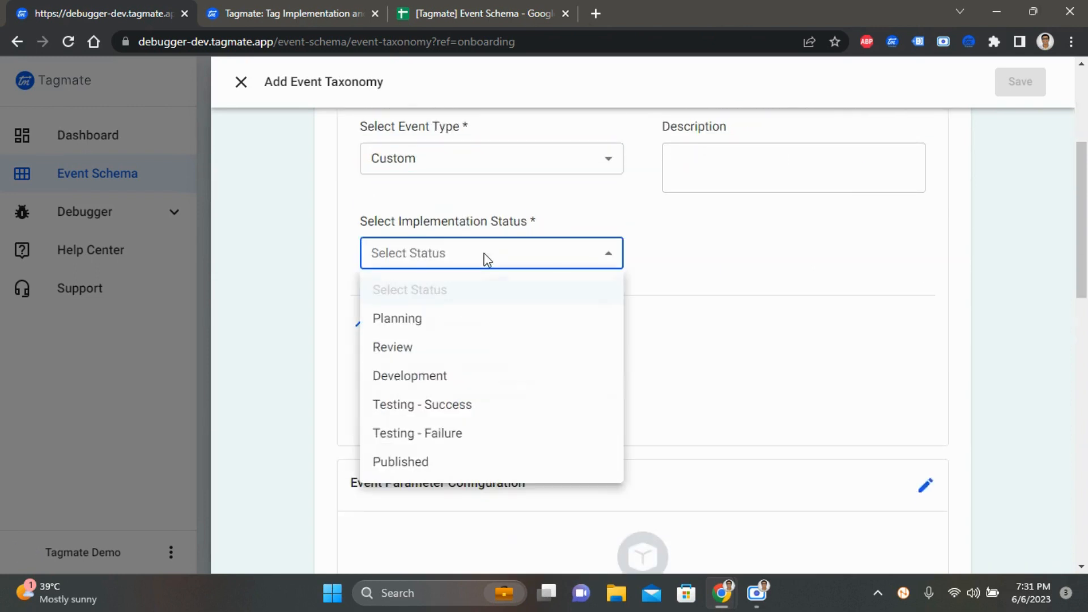
click(417, 461)
Describe the event as "Captures the user clicks on navigation menu"
scroll(641, 329, up, 2)
scroll(641, 329, up, 2)
scroll(646, 320, down, 3)
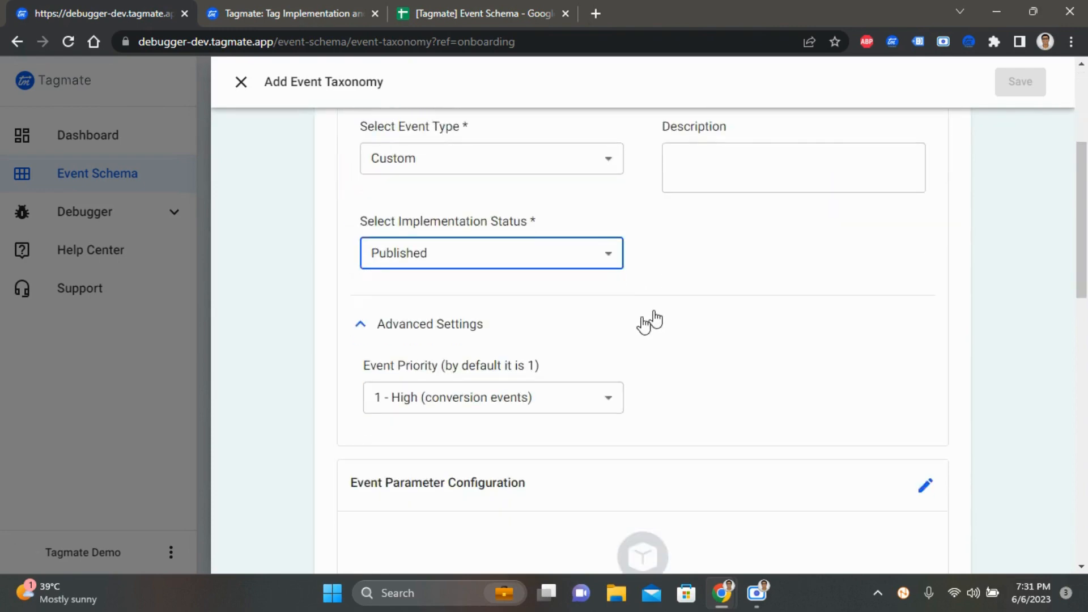
scroll(680, 315, up, 3)
click(696, 313)
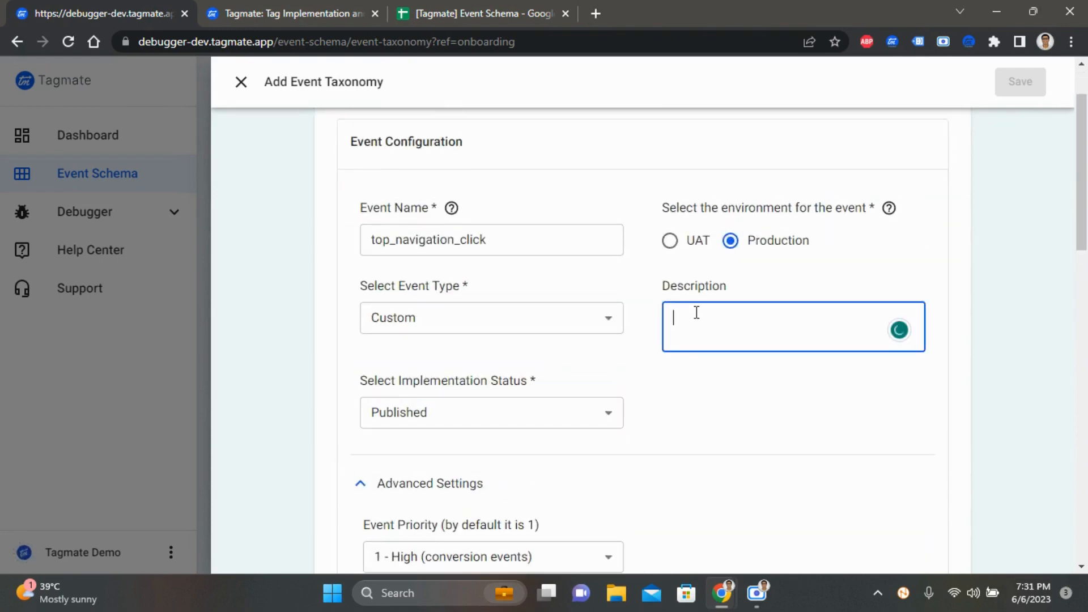
text(Captures the user cl)
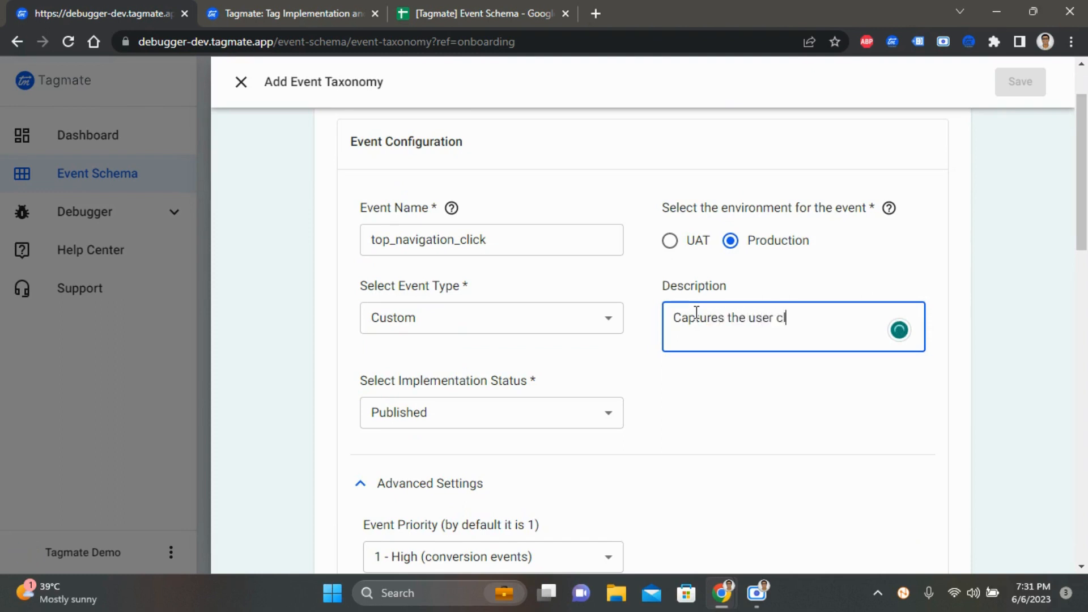
text(icks on nav)
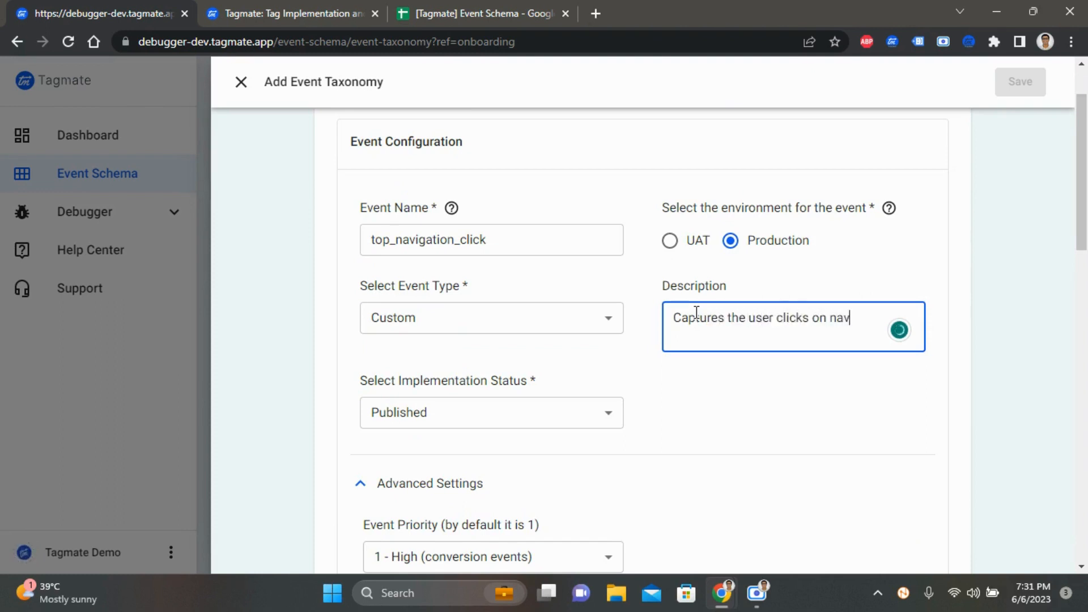
text(igation menu)
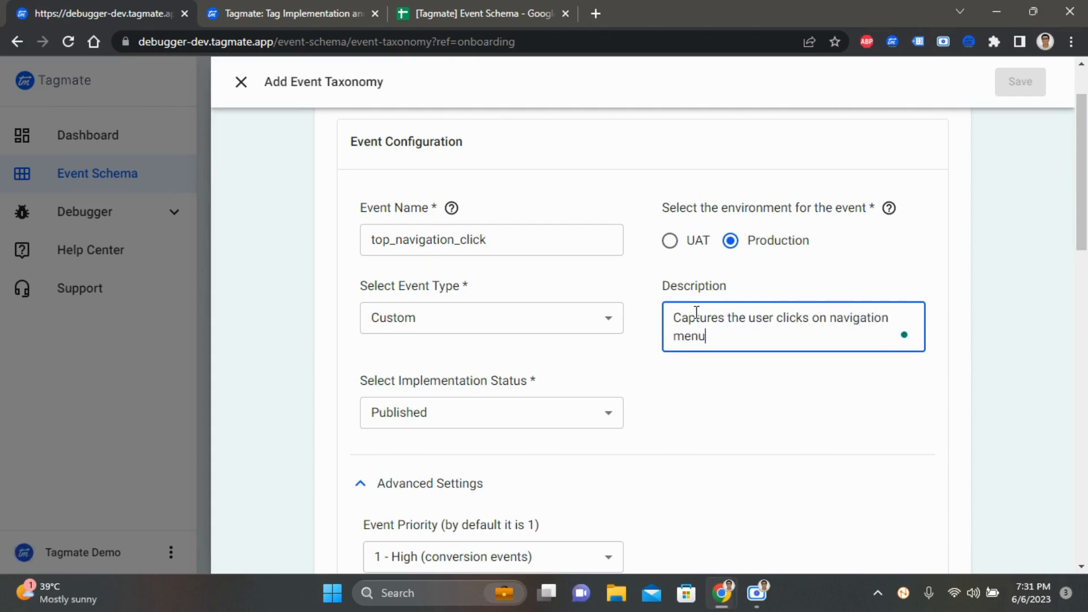
Set the event priority to 3 - Low (miscellaneous user interactions) and collapse the event's advanced settings
scroll(651, 345, down, 7)
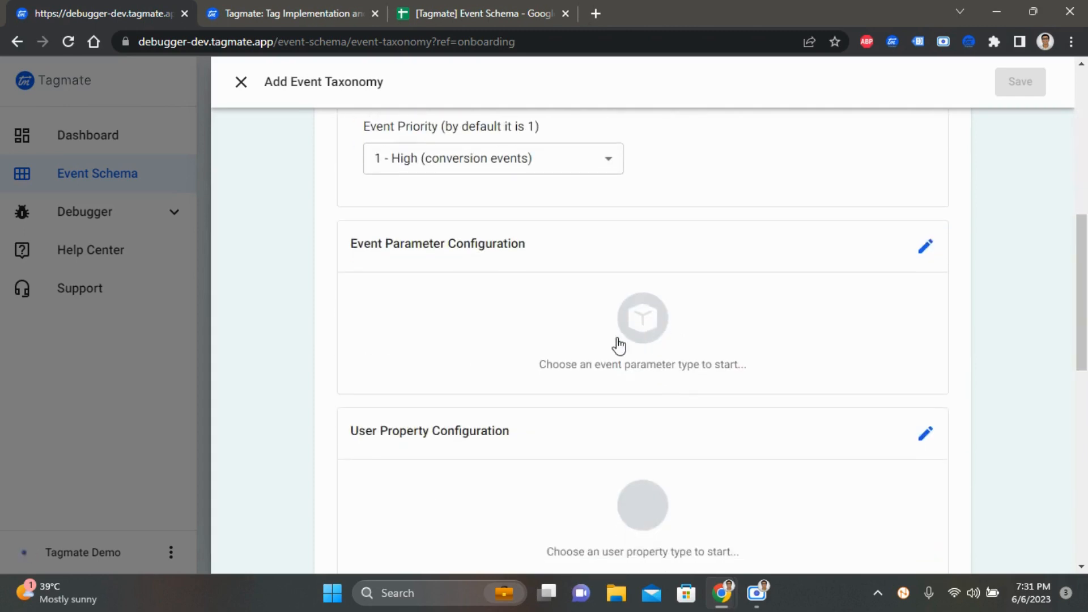
scroll(512, 270, up, 2)
click(506, 253)
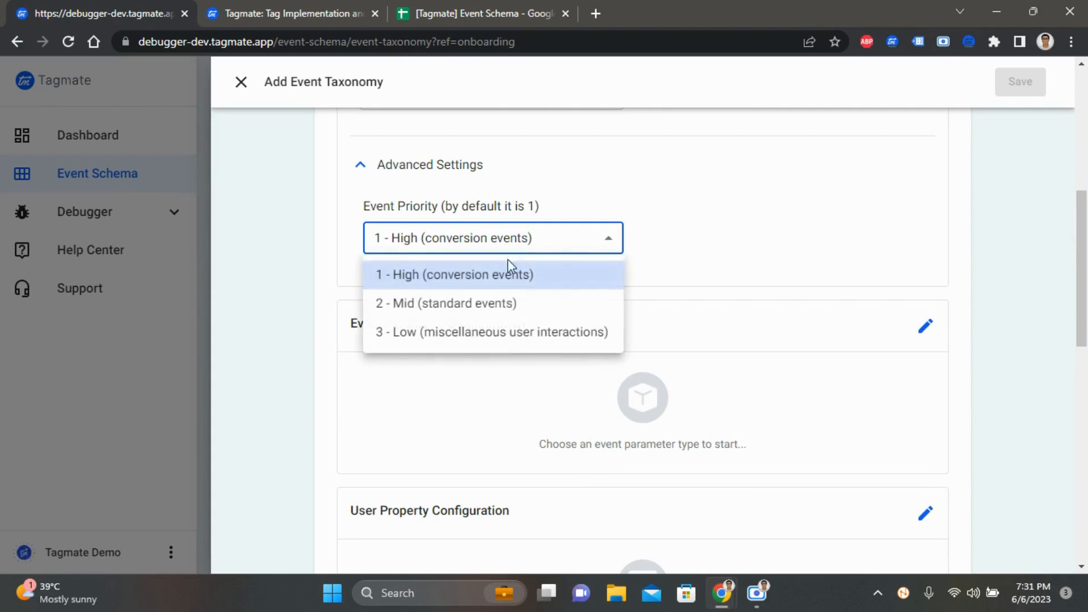
click(508, 334)
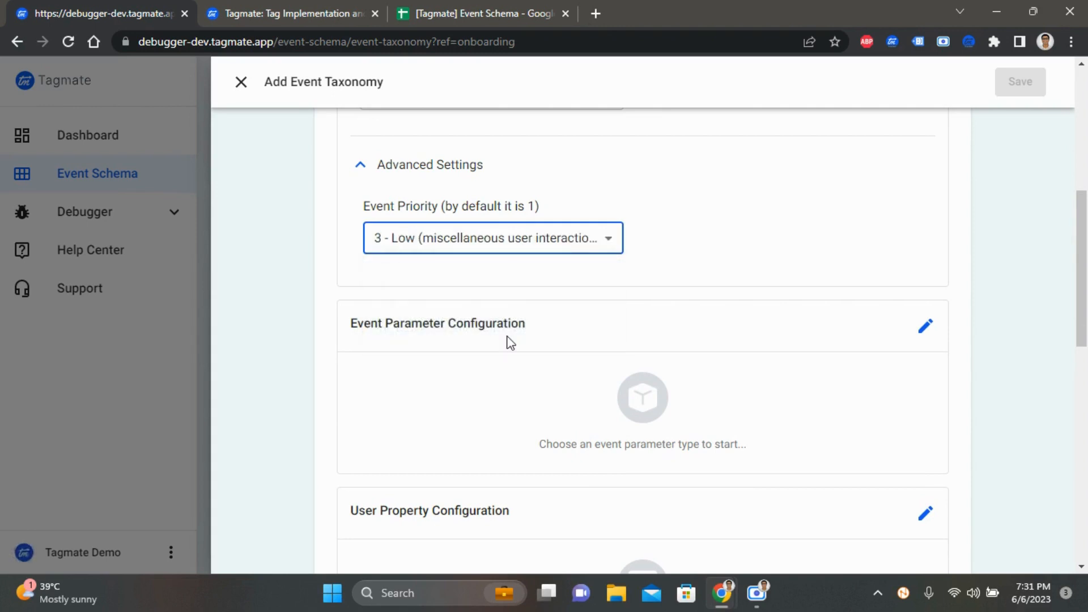
scroll(554, 351, down, 1)
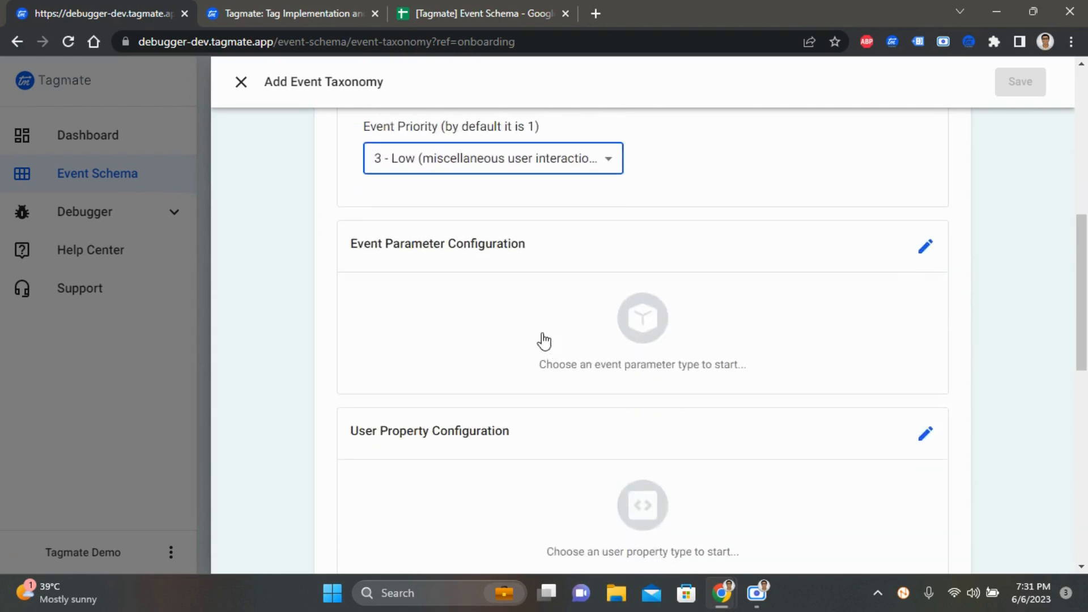
scroll(544, 340, up, 3)
click(372, 247)
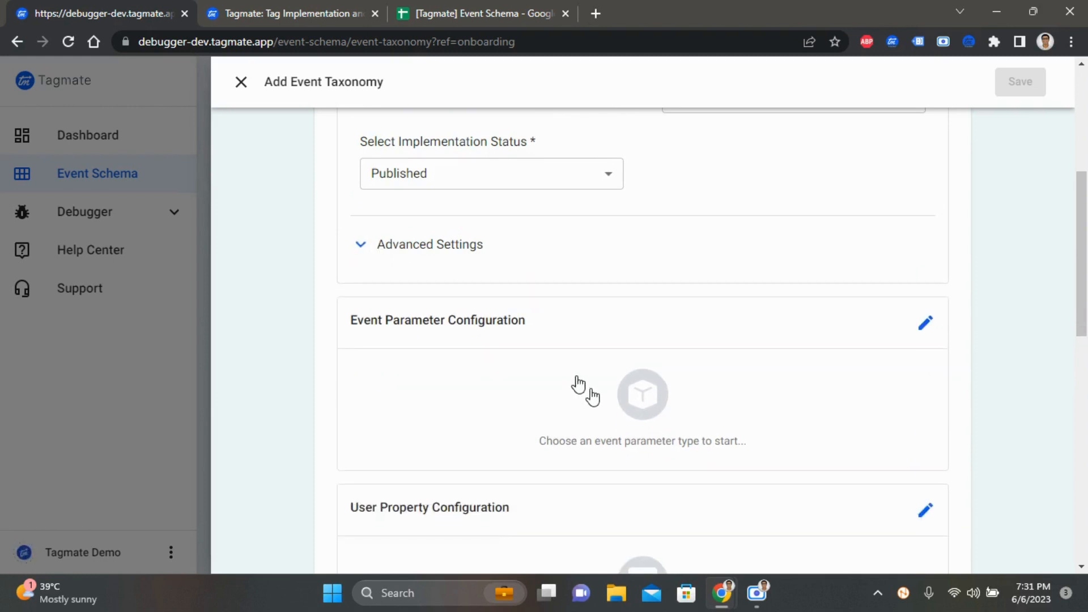
Add the subheader and header custom dimensions as the event's parameters
scroll(597, 397, up, 4)
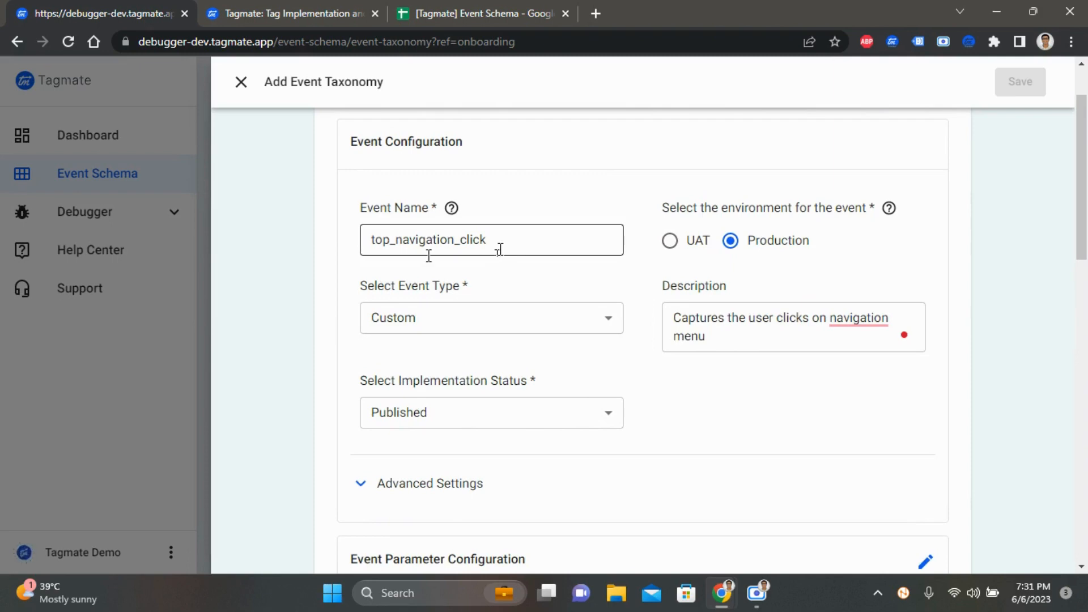
scroll(470, 274, down, 3)
scroll(482, 283, down, 5)
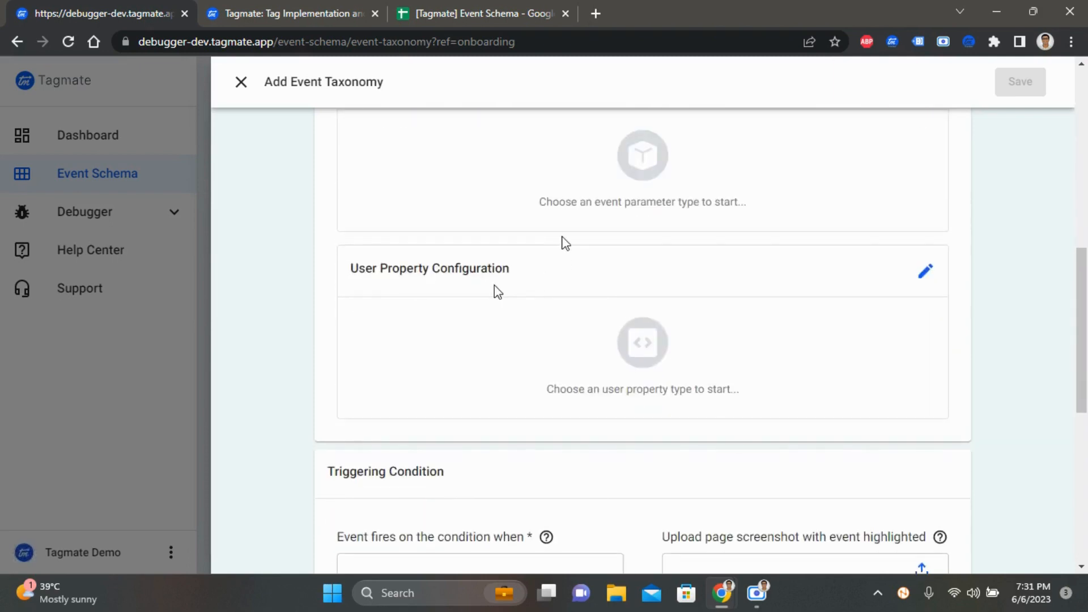
scroll(566, 301, up, 3)
click(638, 319)
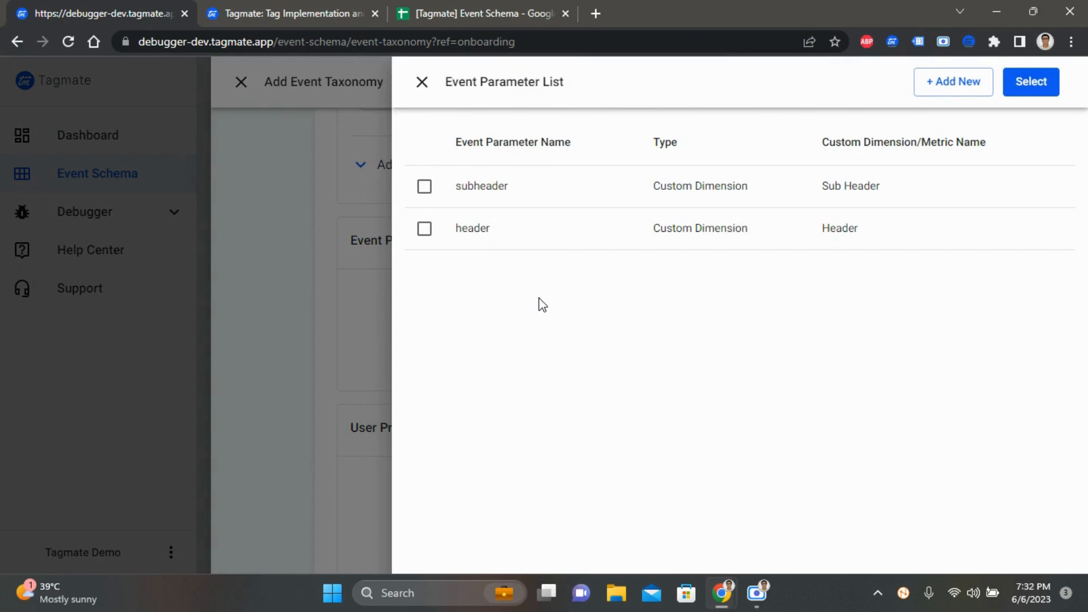
click(425, 186)
click(425, 231)
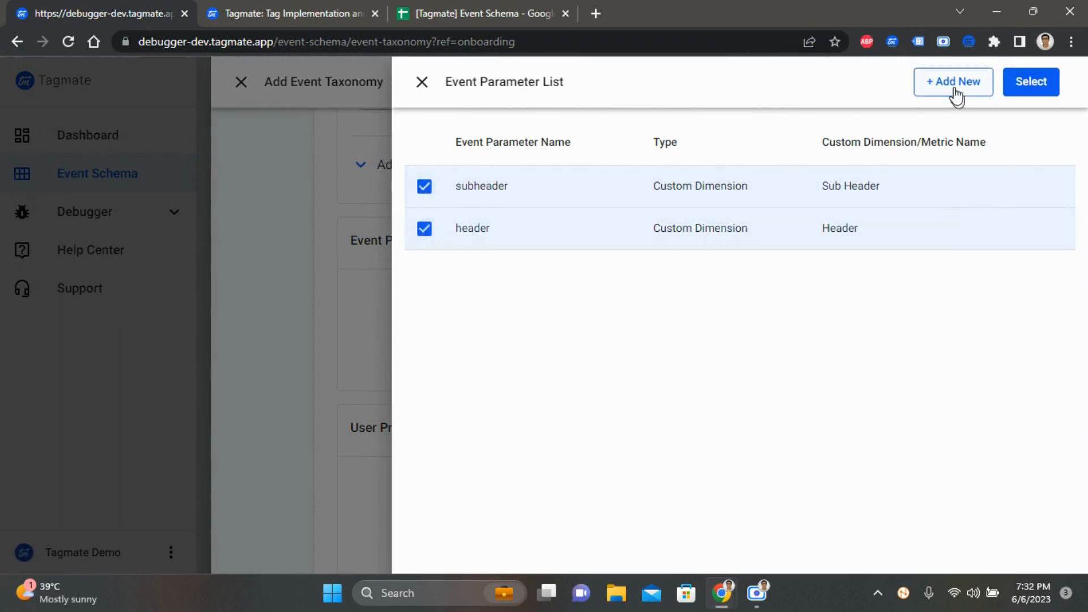
click(1043, 88)
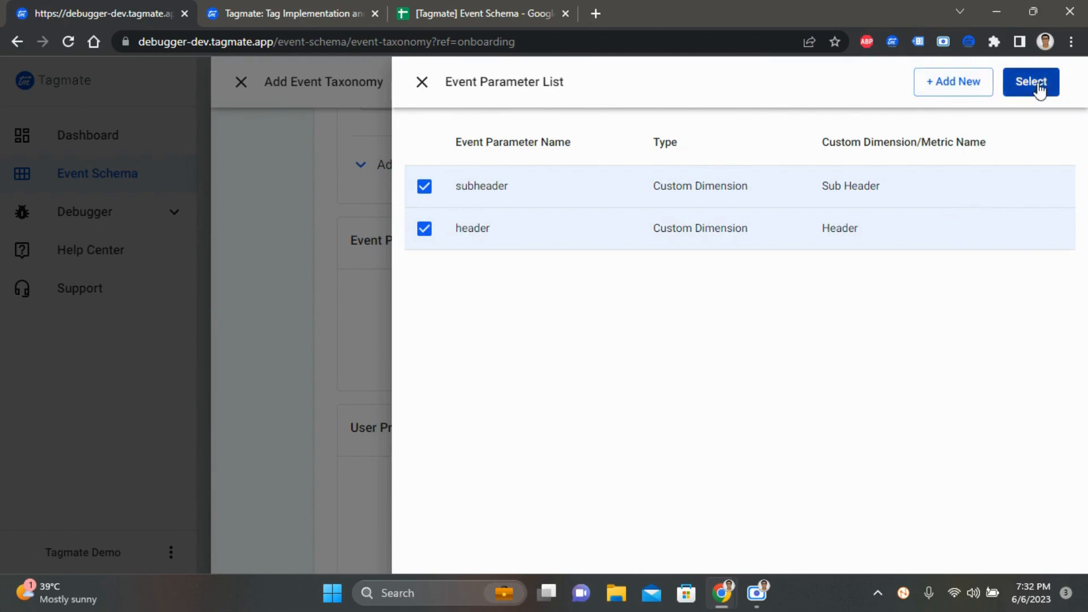
Check the list of available user properties for the event and close it without selecting any
scroll(633, 360, down, 4)
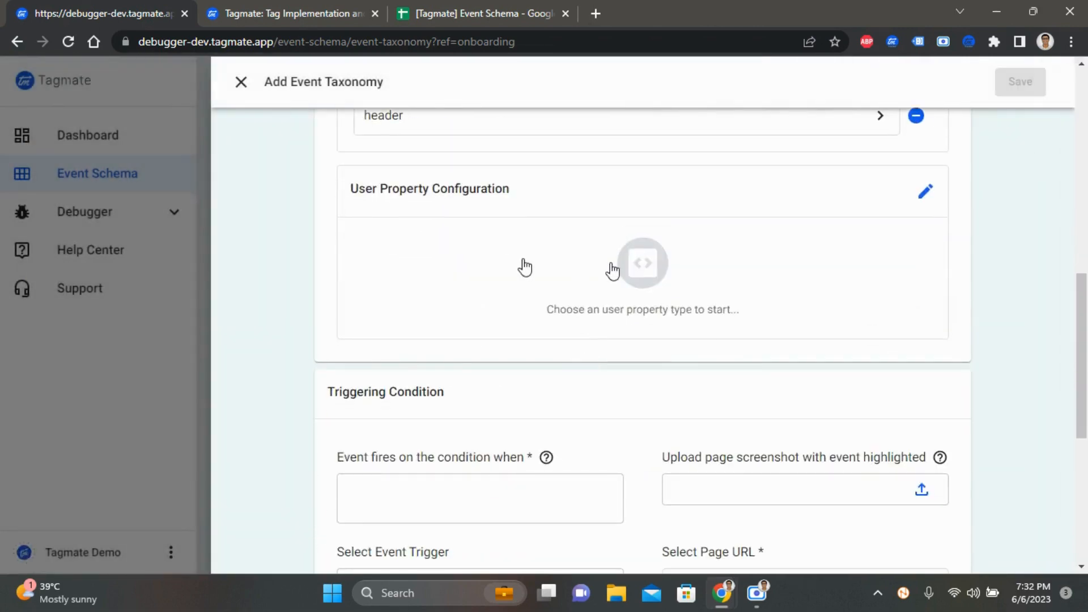
click(609, 263)
click(424, 80)
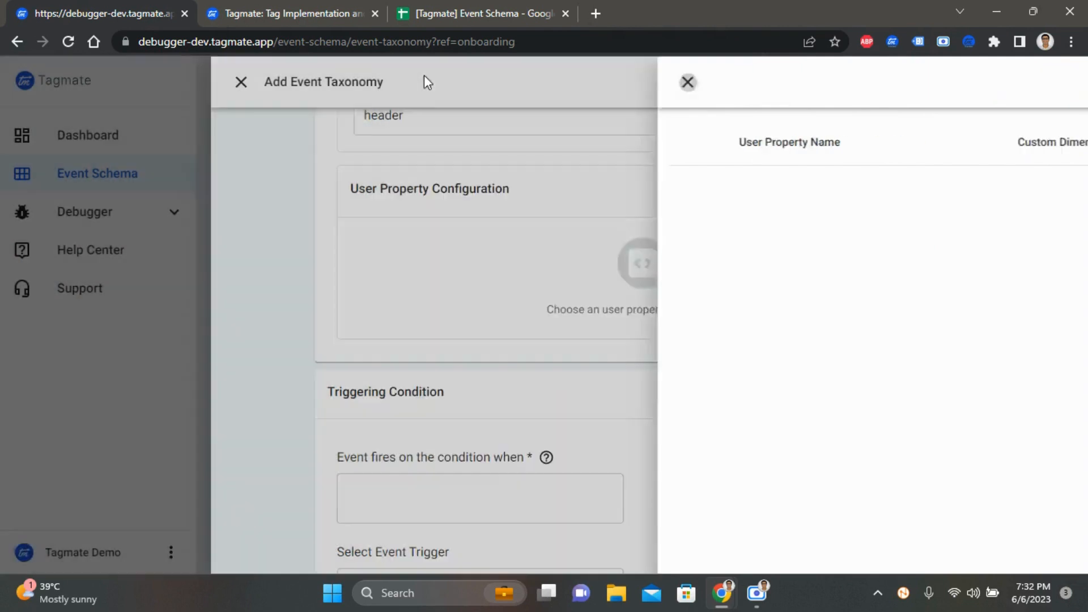
scroll(549, 285, down, 3)
scroll(419, 323, down, 1)
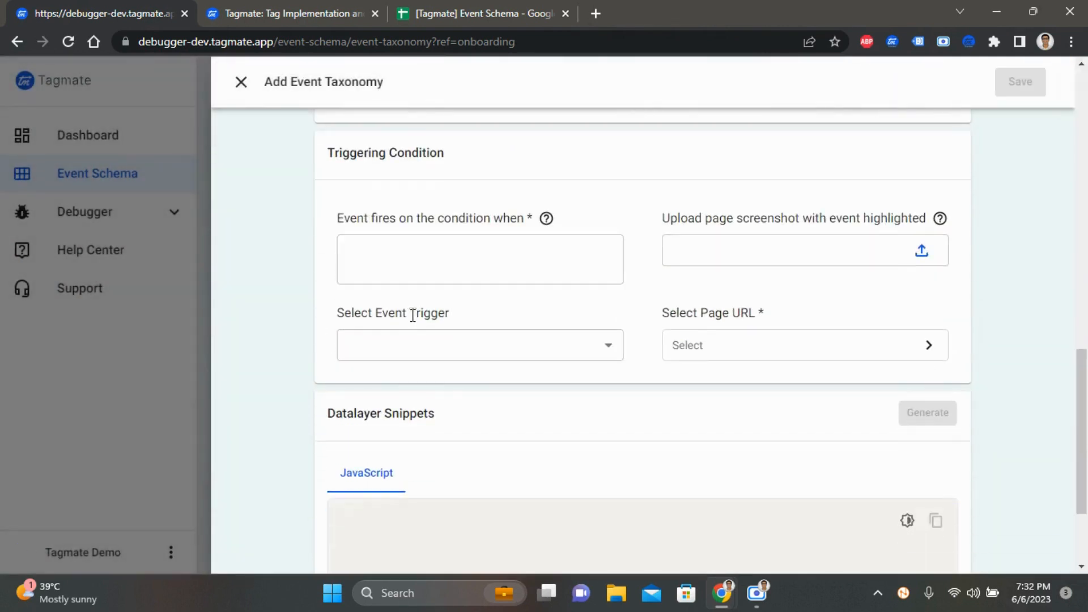
Begin the event's firing condition with "When user clicks on any item in the top navigation menu except the"
scroll(426, 320, up, 4)
scroll(454, 384, down, 1)
click(398, 418)
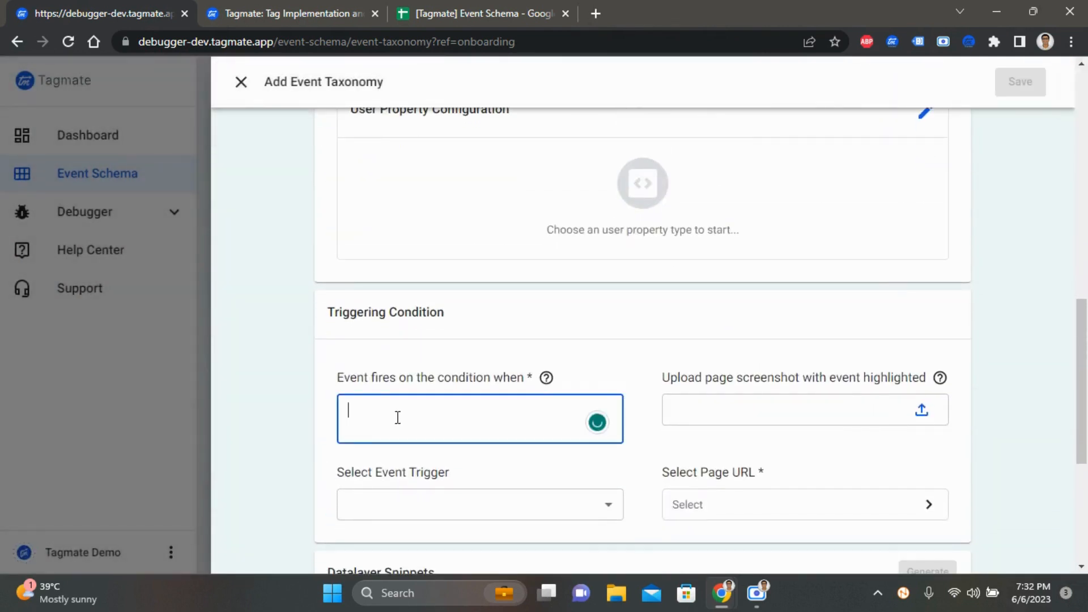
scroll(398, 418, down, 1)
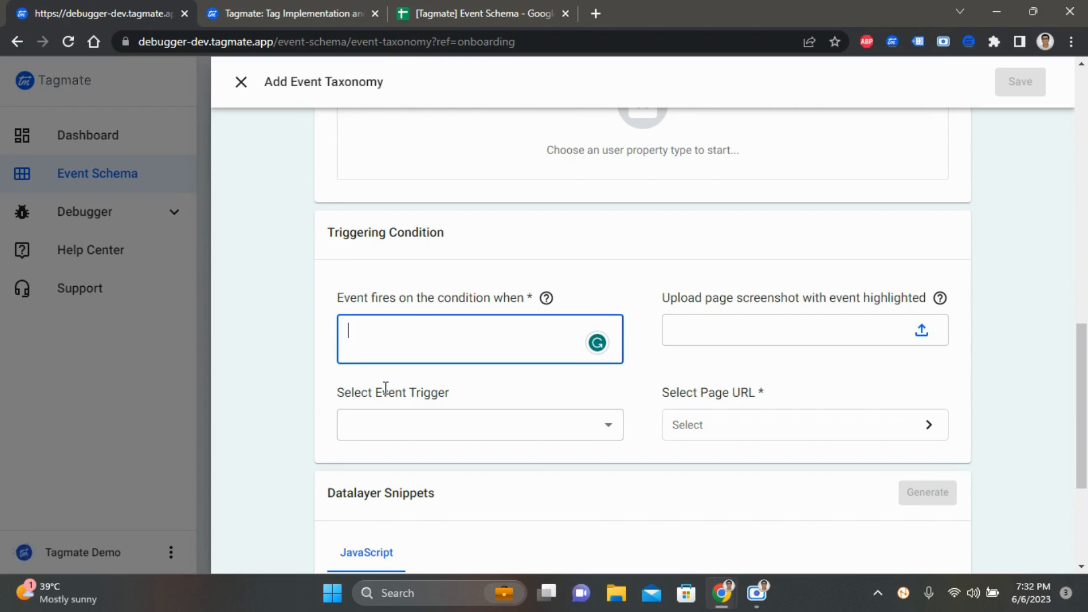
text(When user cl)
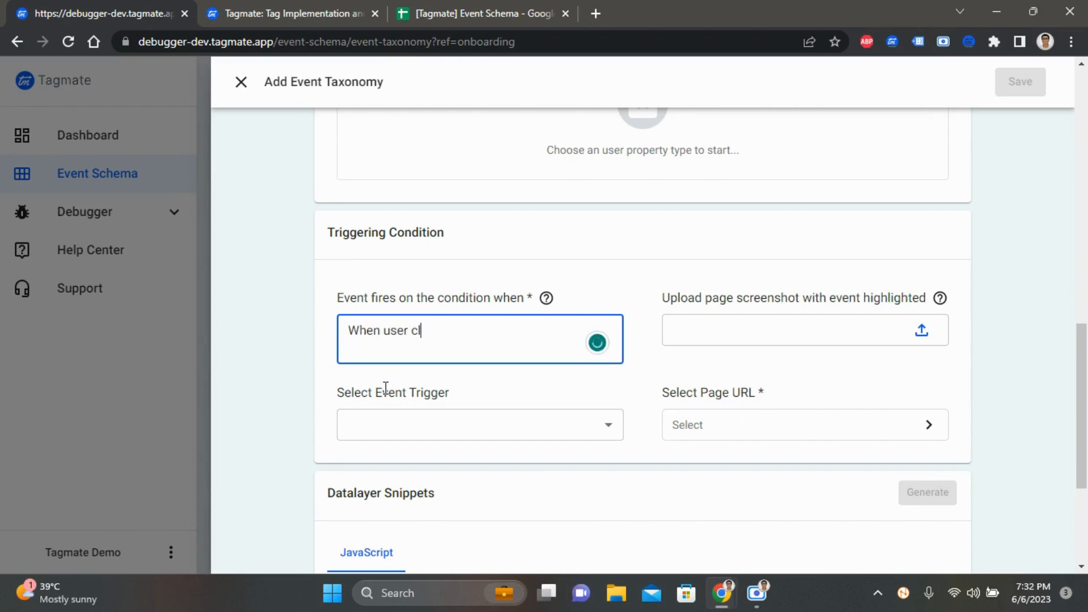
text(icks on a)
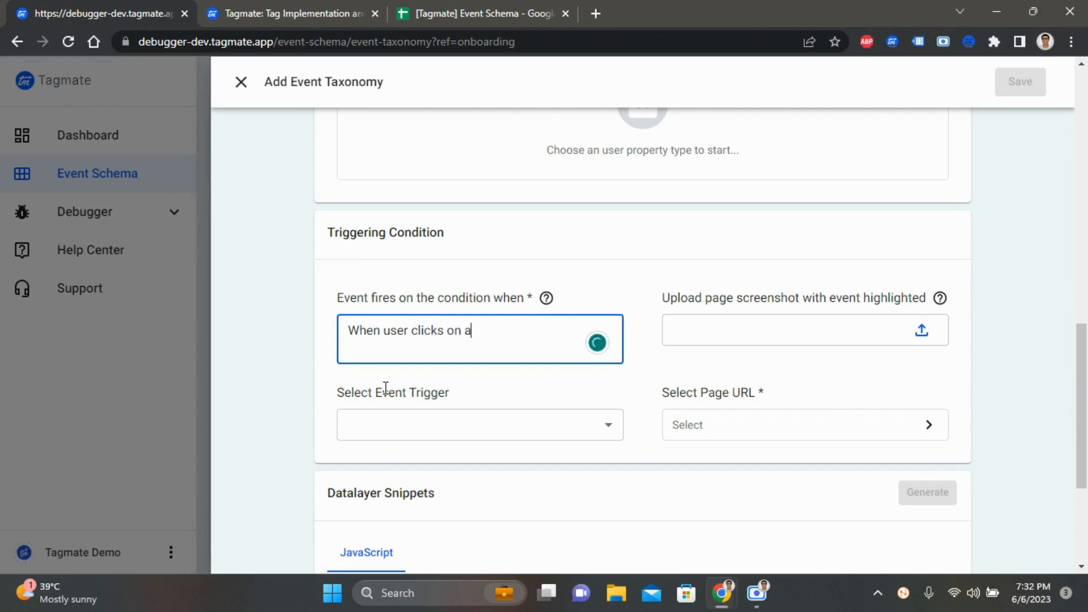
text(ny item in)
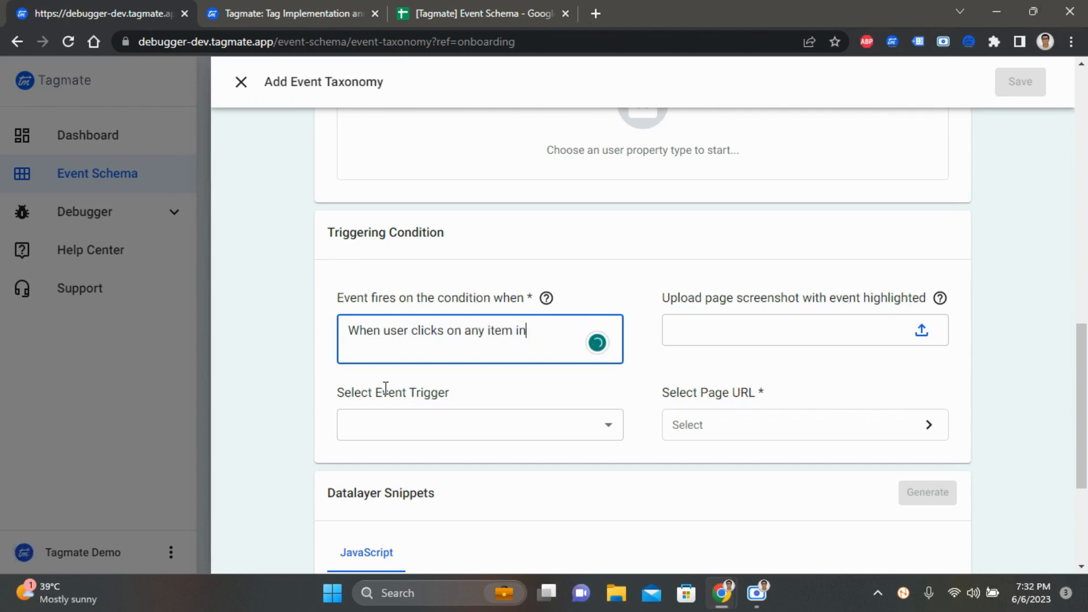
text( the top navigat)
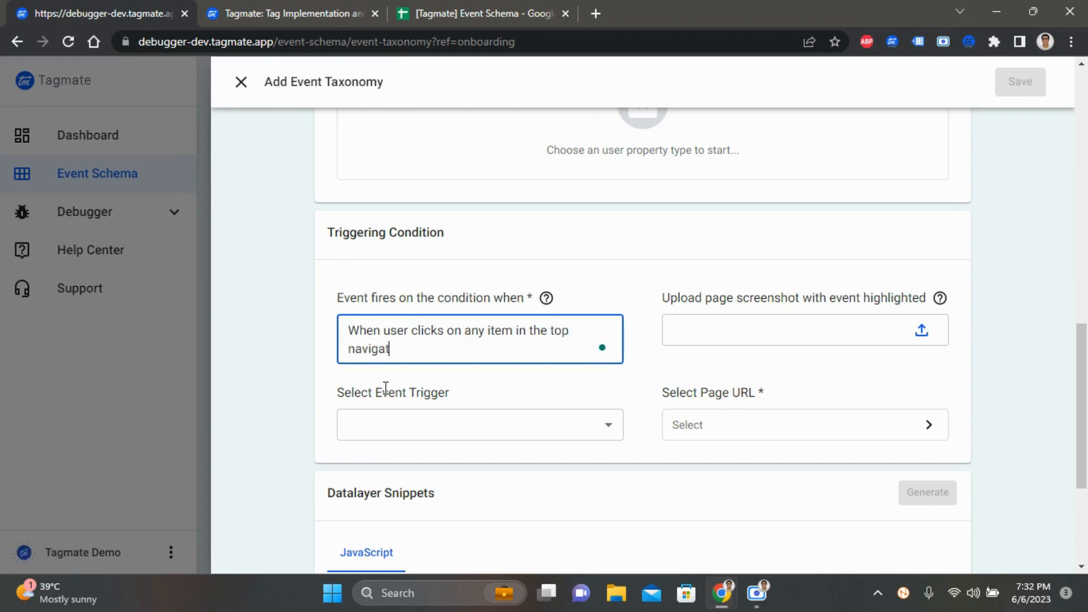
text(ion menu e)
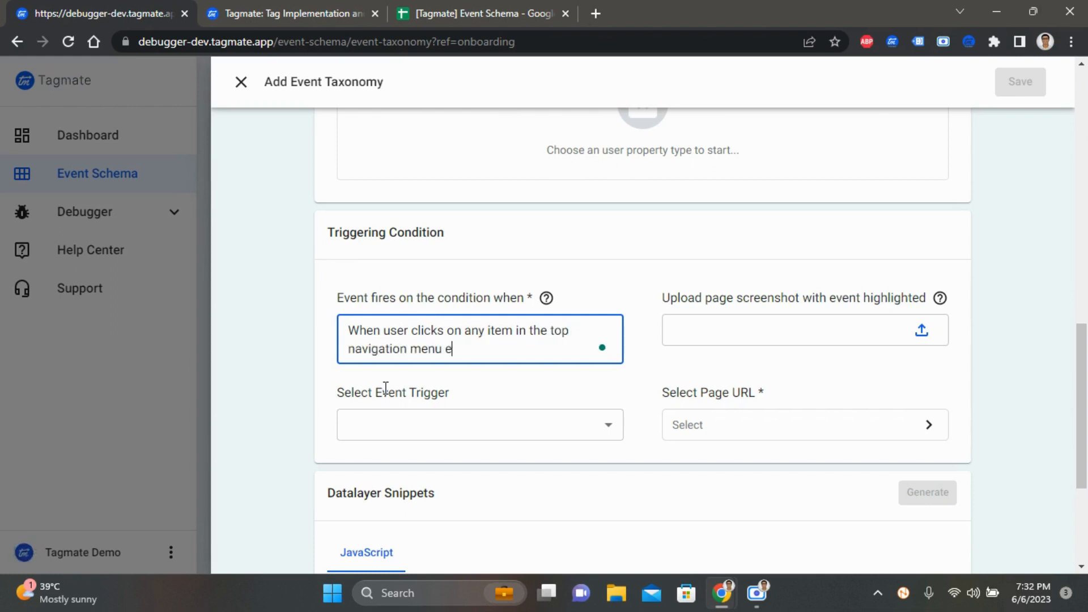
text(xcept th)
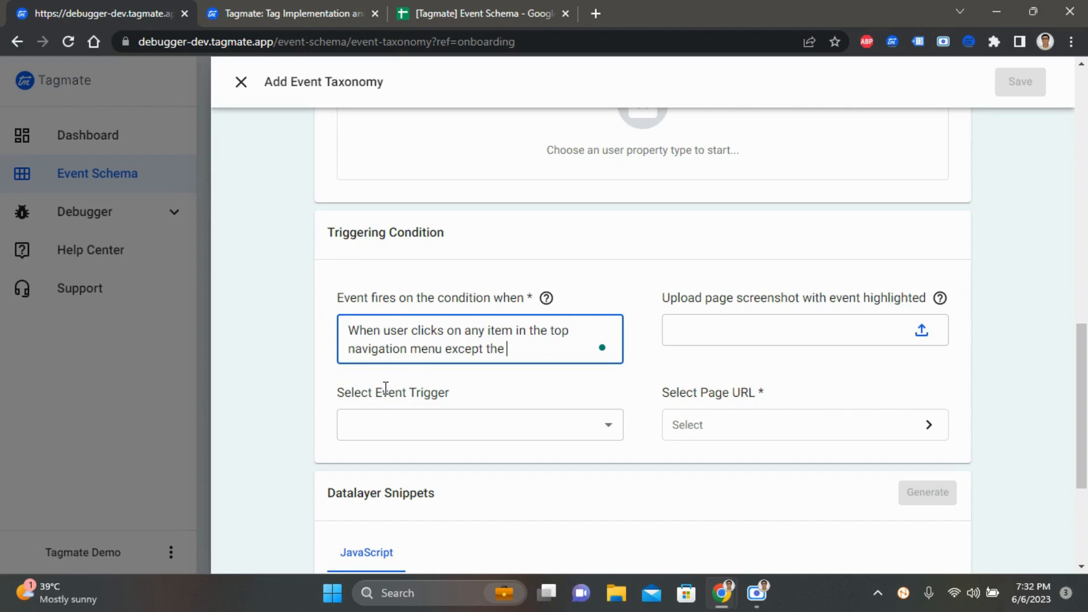
text(e)
Check the navigation buttons on the Tagmate website and complete the firing condition with "Start Free Trial & Login CTA"
click(274, 8)
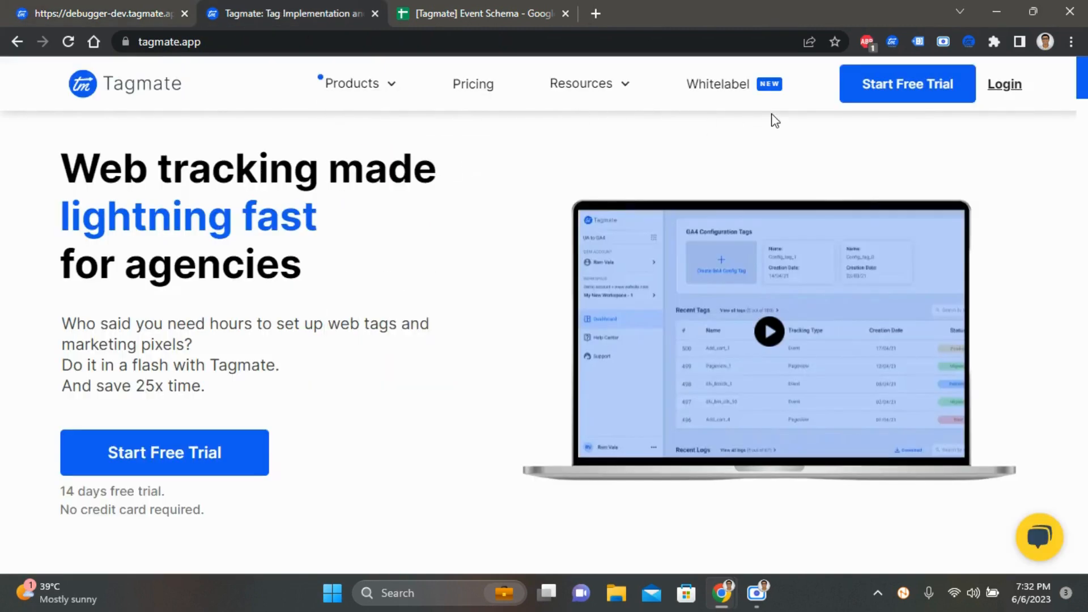
click(147, 8)
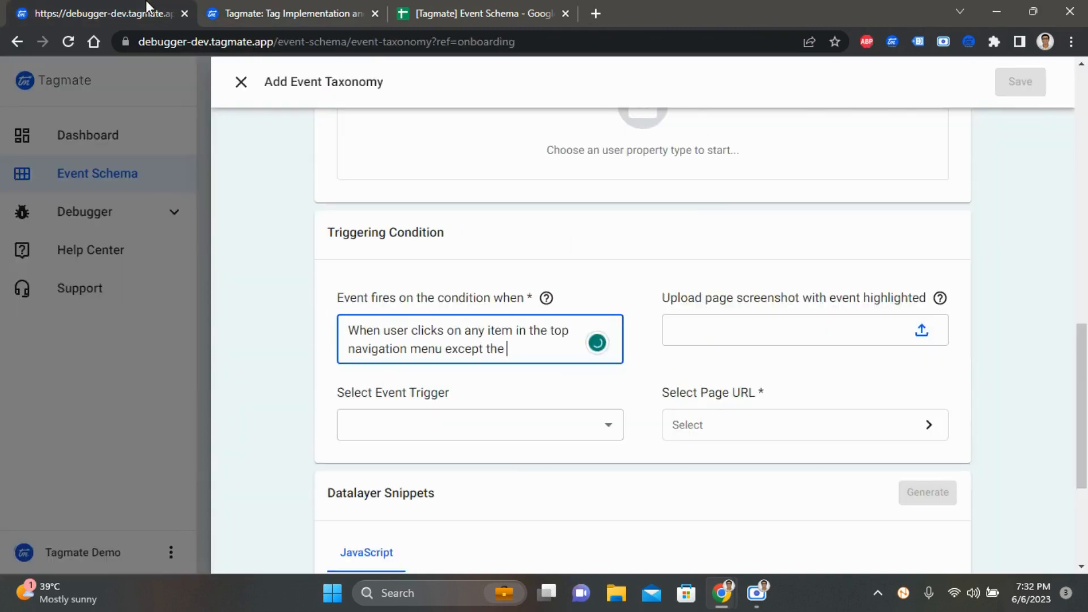
text(Start )
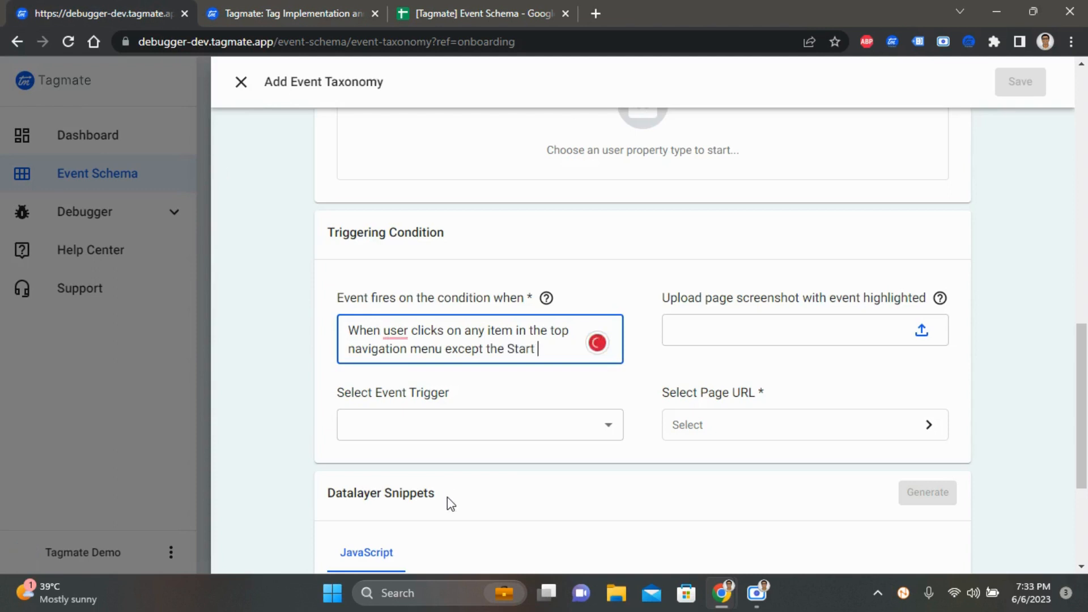
text(Free Trial)
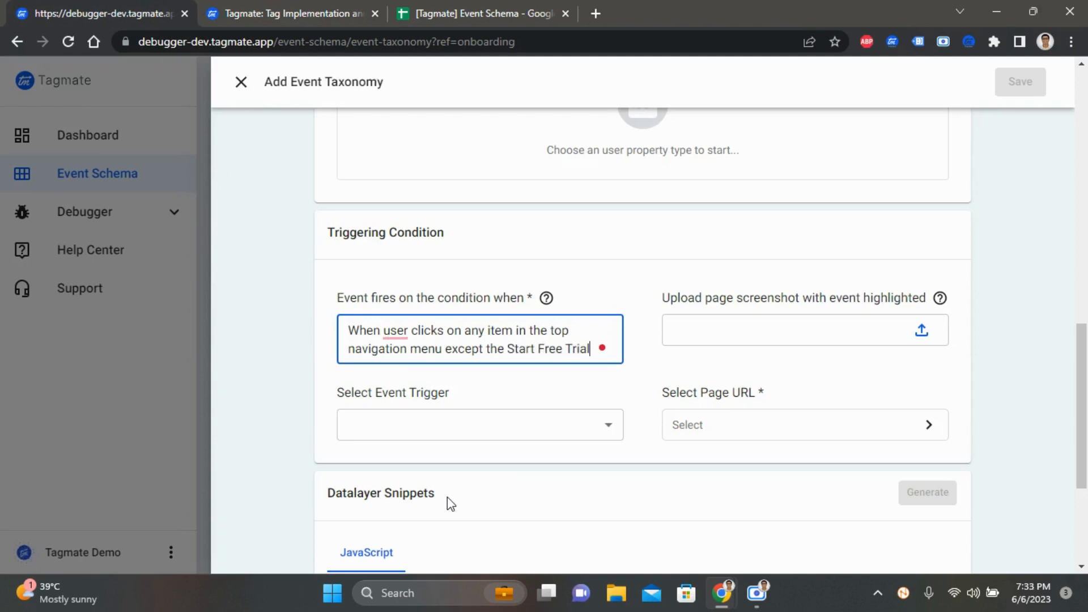
text( & Login CTA)
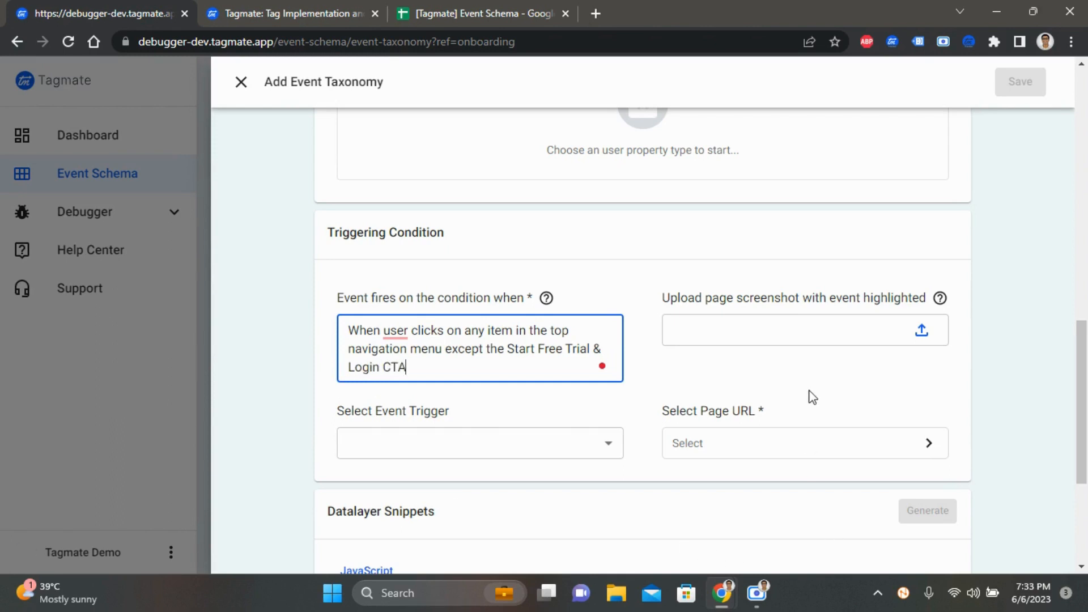
click(818, 374)
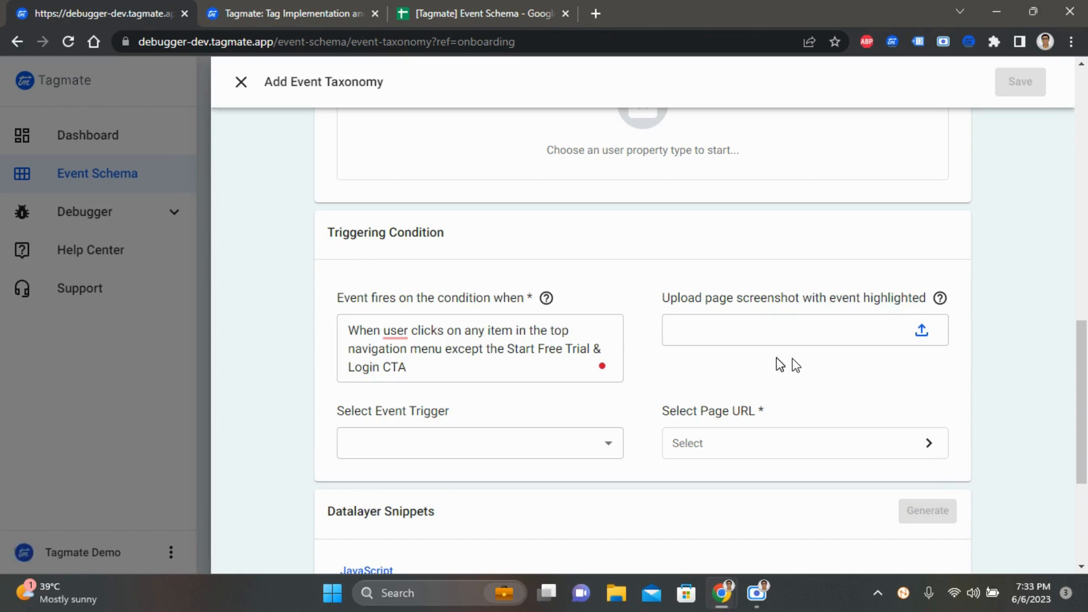
Upload Screenshot_10 from Downloads as the page screenshot with the event highlighted
click(921, 332)
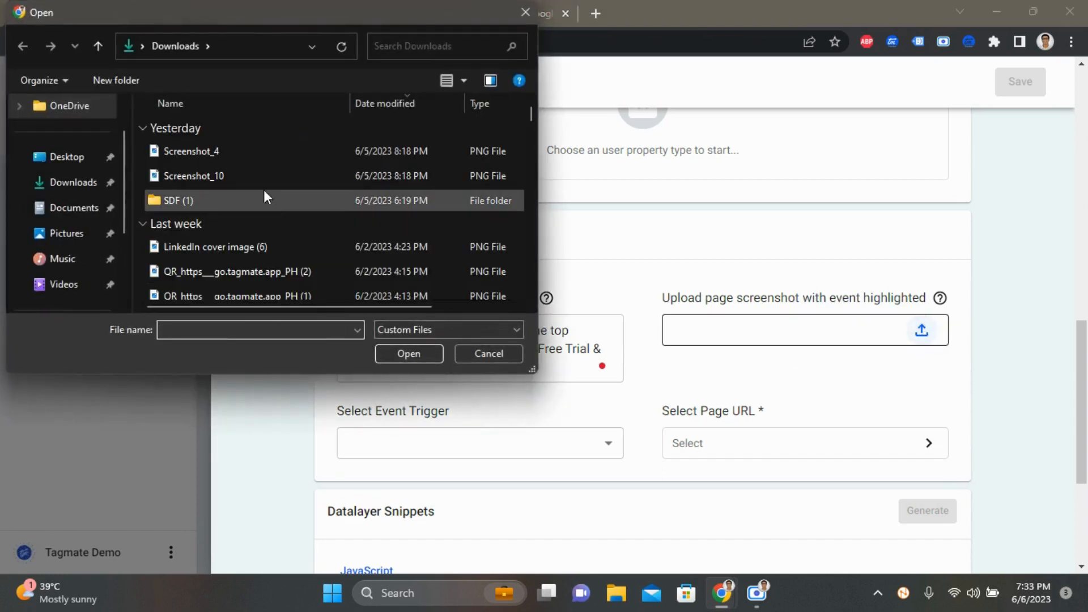
click(260, 176)
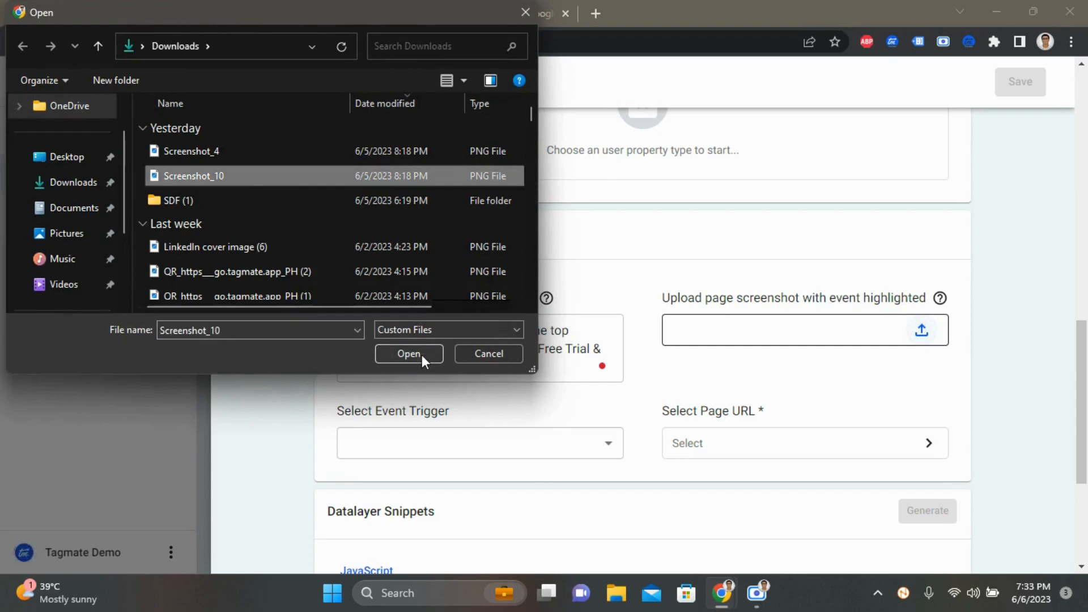
click(408, 353)
Set the event trigger to Click Trigger and look through the other trigger types offered
scroll(852, 367, down, 3)
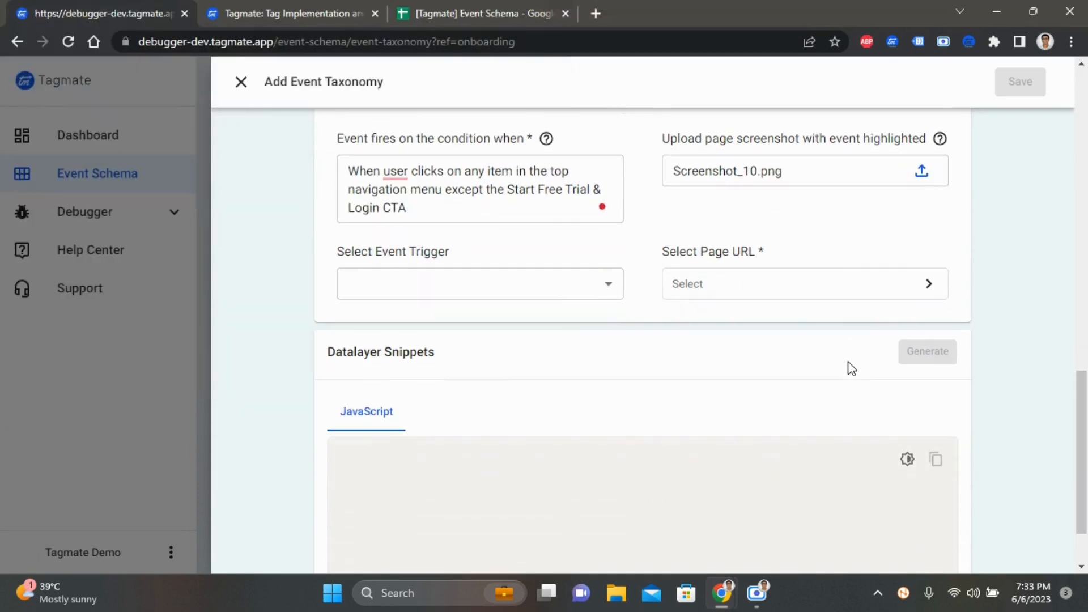
click(460, 294)
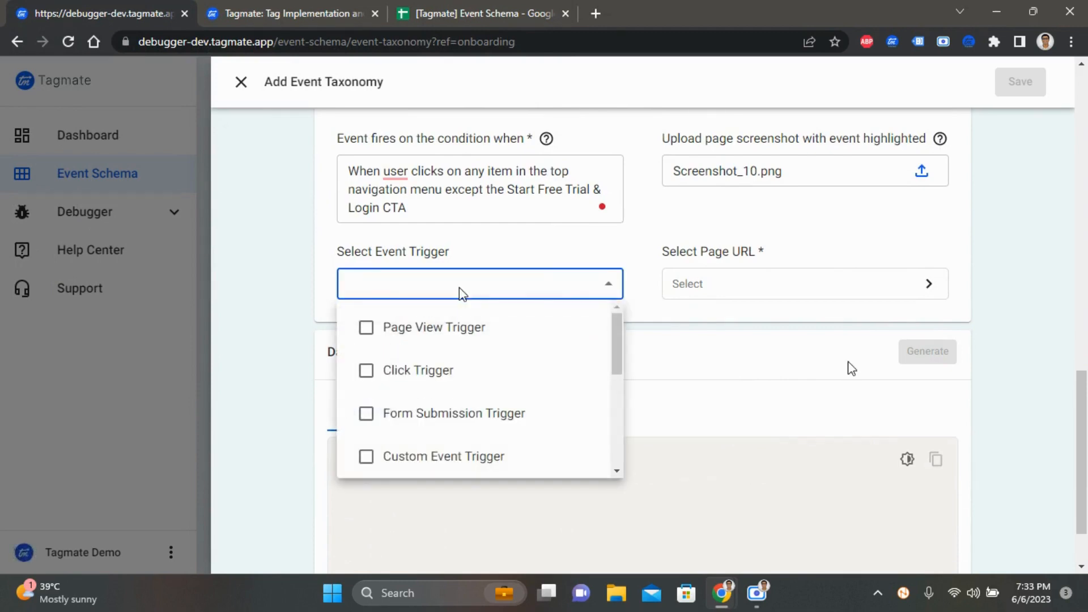
click(455, 377)
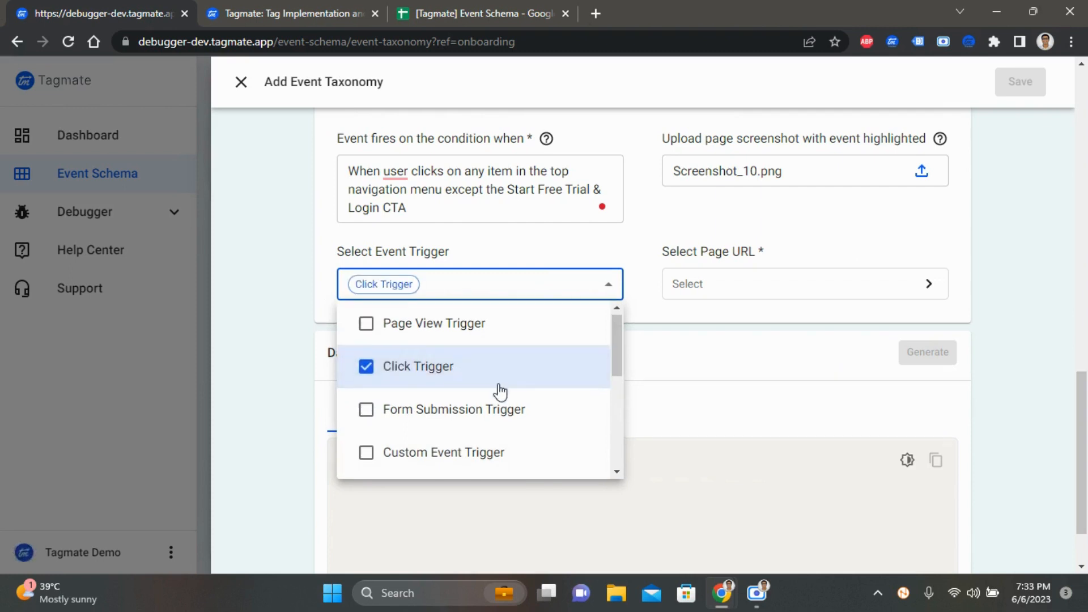
scroll(498, 391, down, 3)
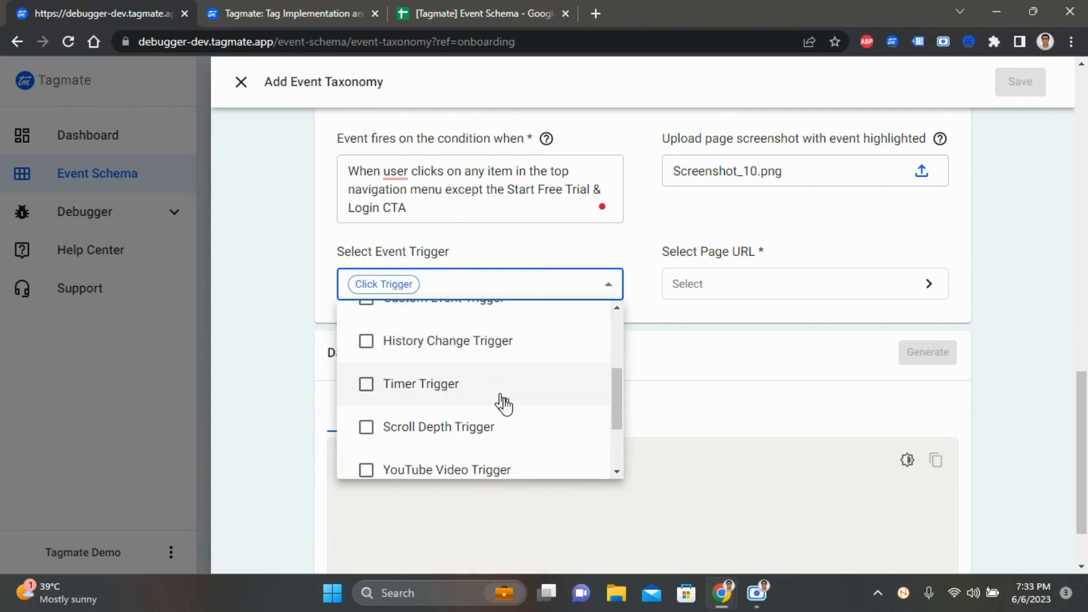
scroll(503, 408, down, 2)
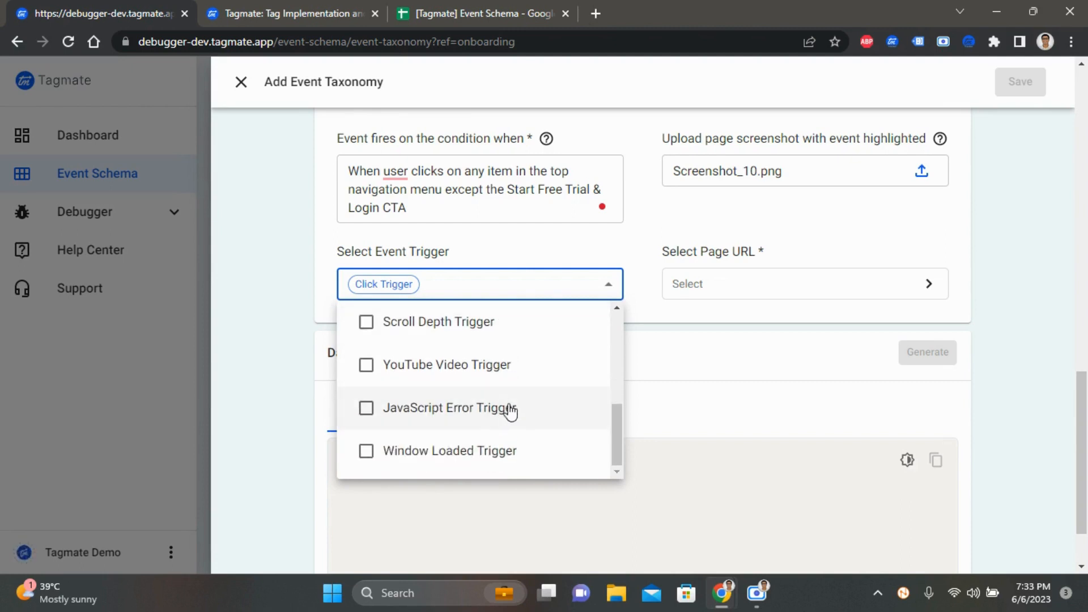
scroll(618, 309, up, 3)
click(627, 288)
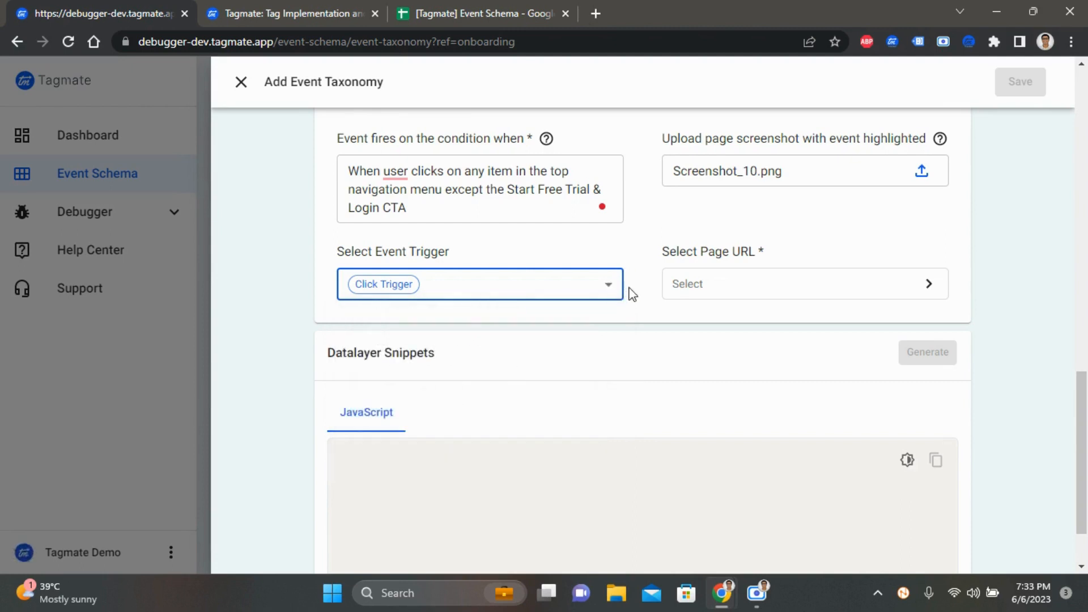
click(746, 292)
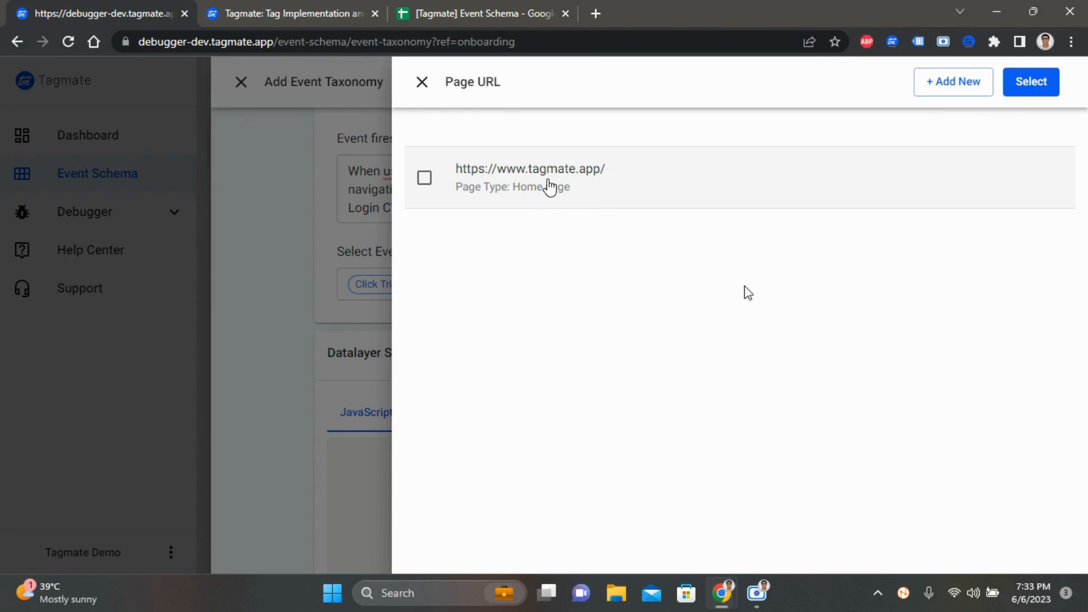
click(549, 187)
click(1031, 81)
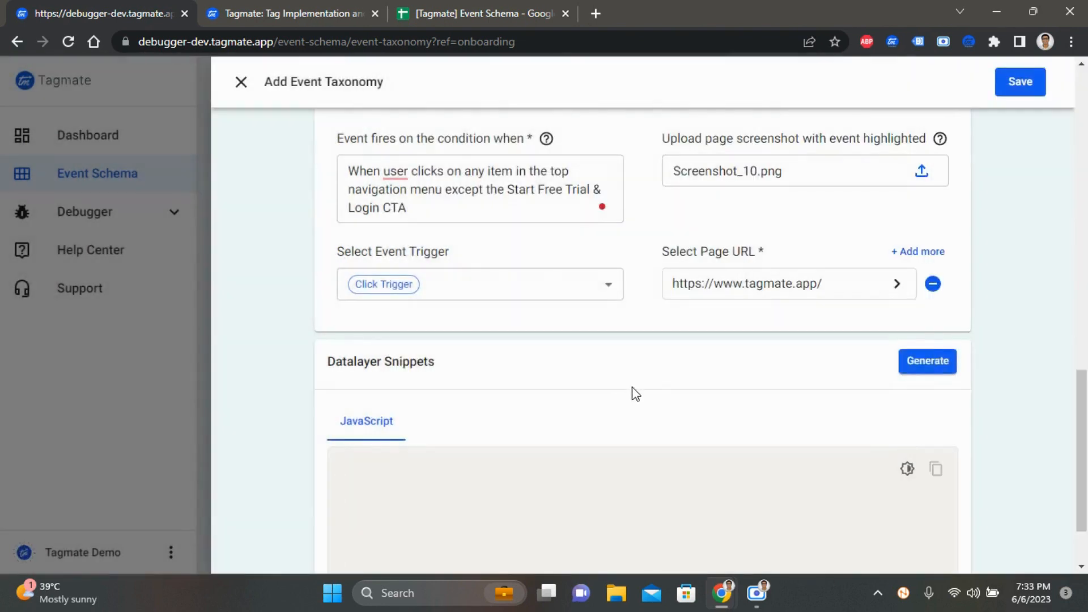
Generate the event's JavaScript datalayer snippet and switch the code display to the dark theme
scroll(631, 390, down, 2)
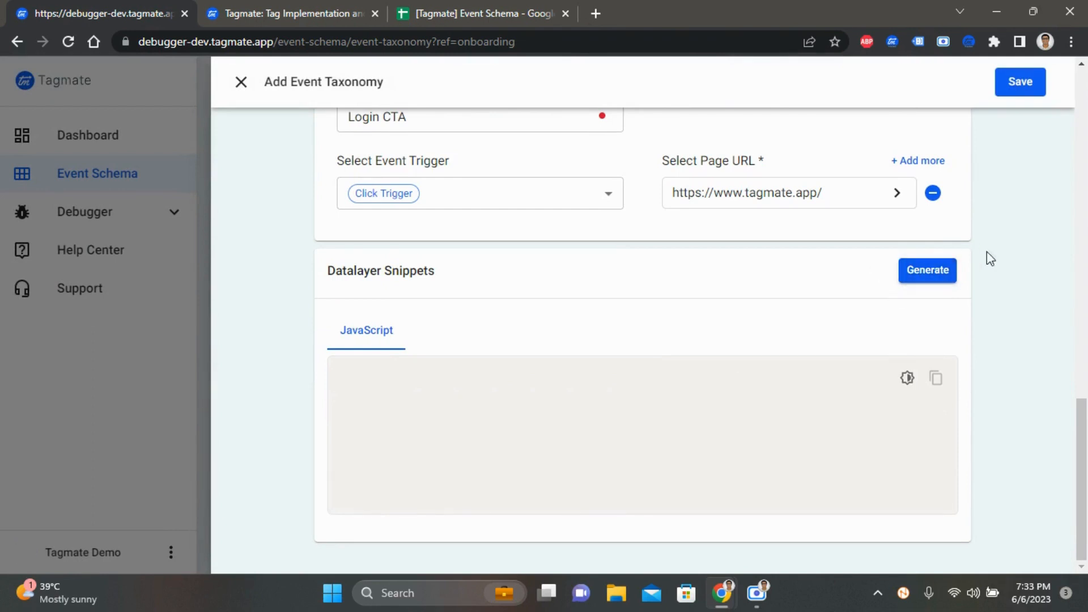
click(946, 281)
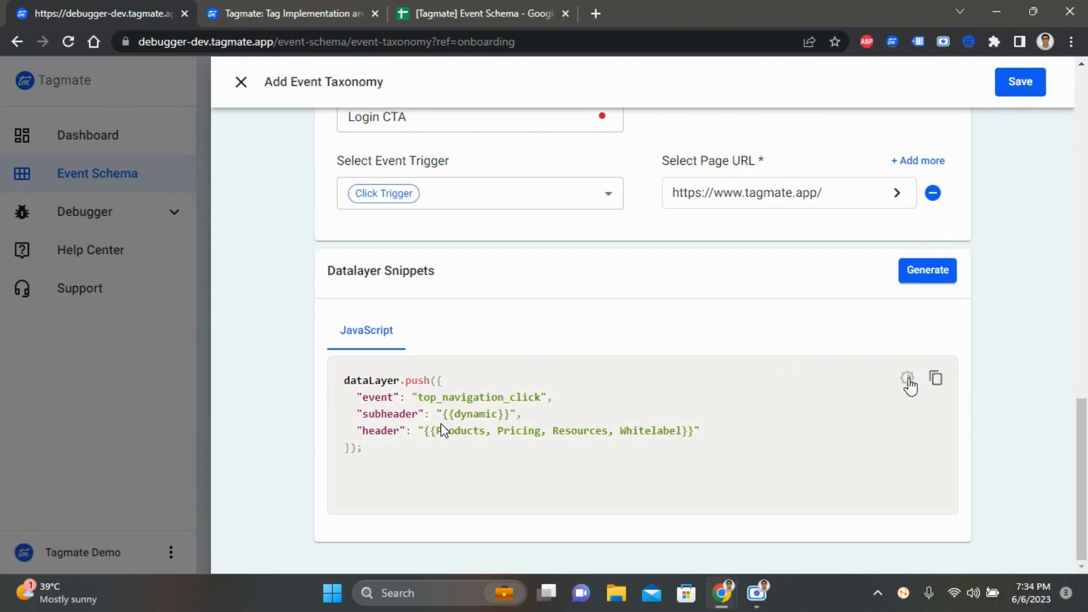
click(907, 378)
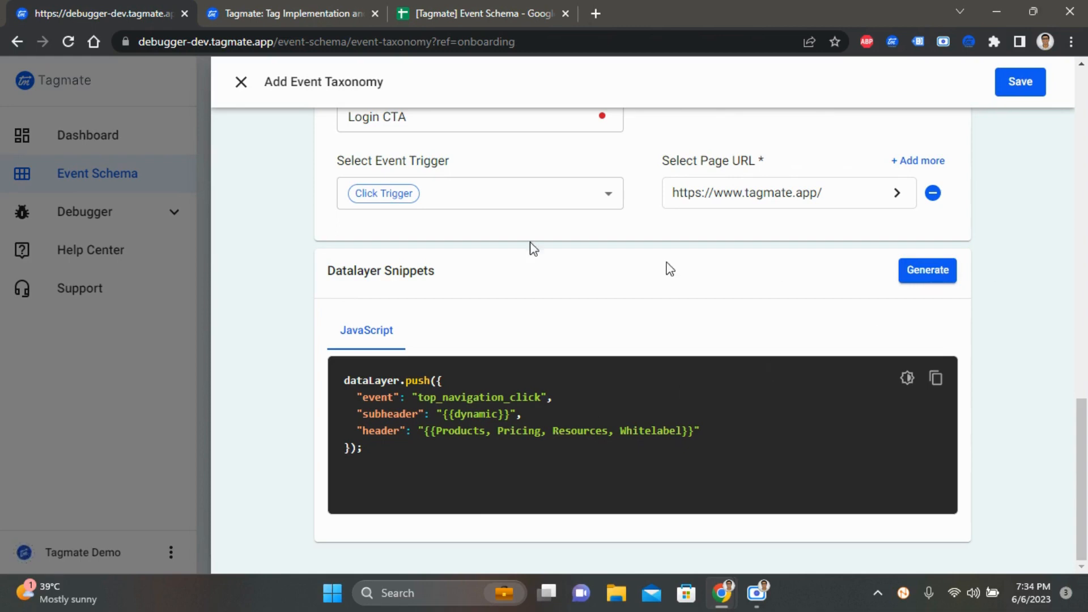
Review and save the top_navigation_click event taxonomy, and select all entries in the Event Details list
scroll(640, 326, up, 5)
scroll(643, 332, up, 15)
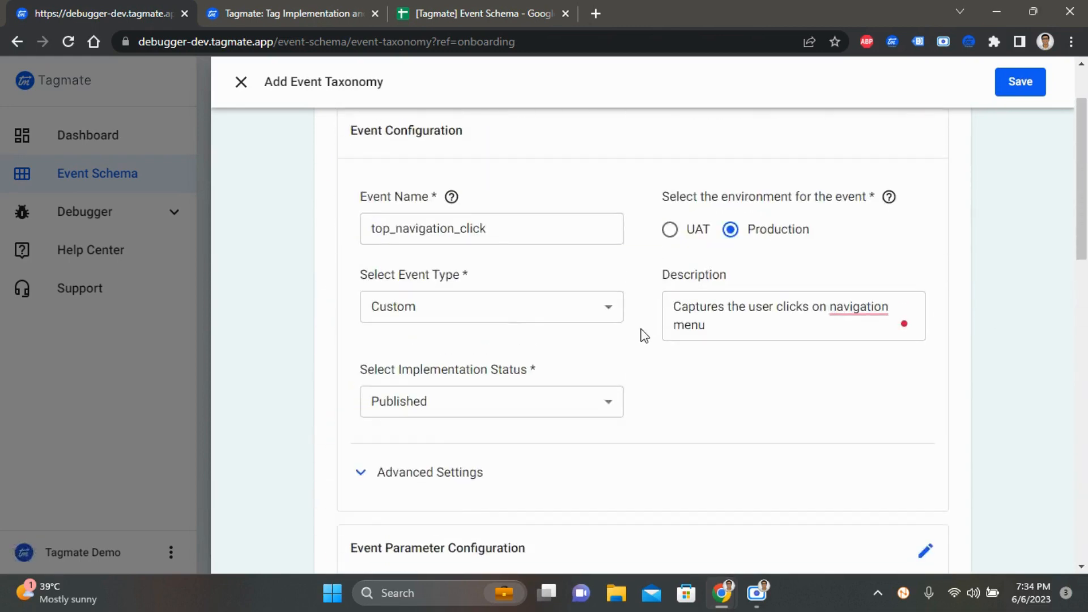
click(1018, 91)
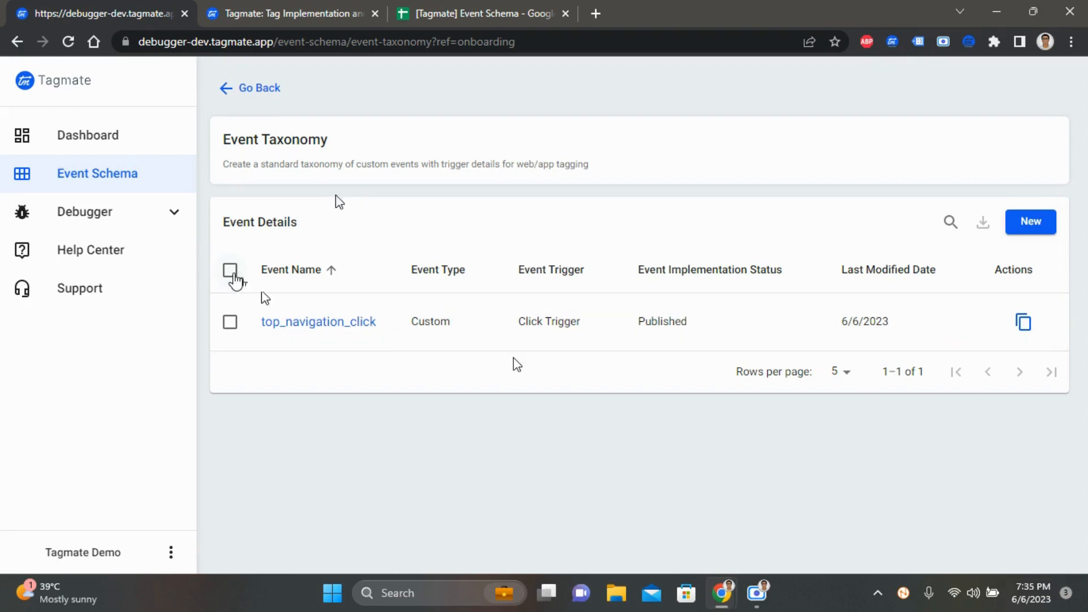
click(231, 272)
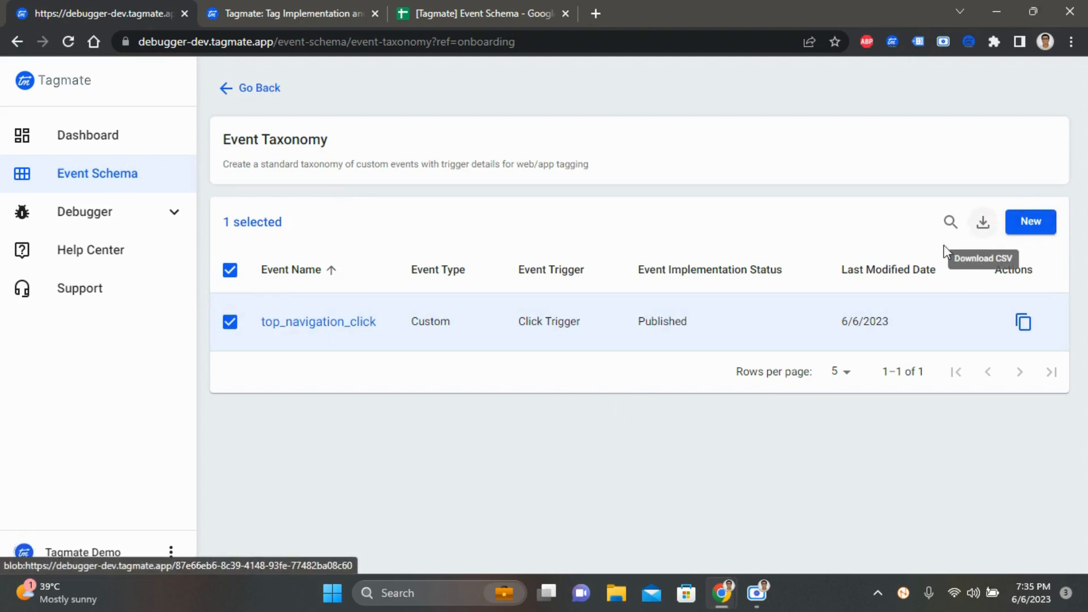
Return to the schema setup, save it to continue to validation, and start manual debugging
click(251, 90)
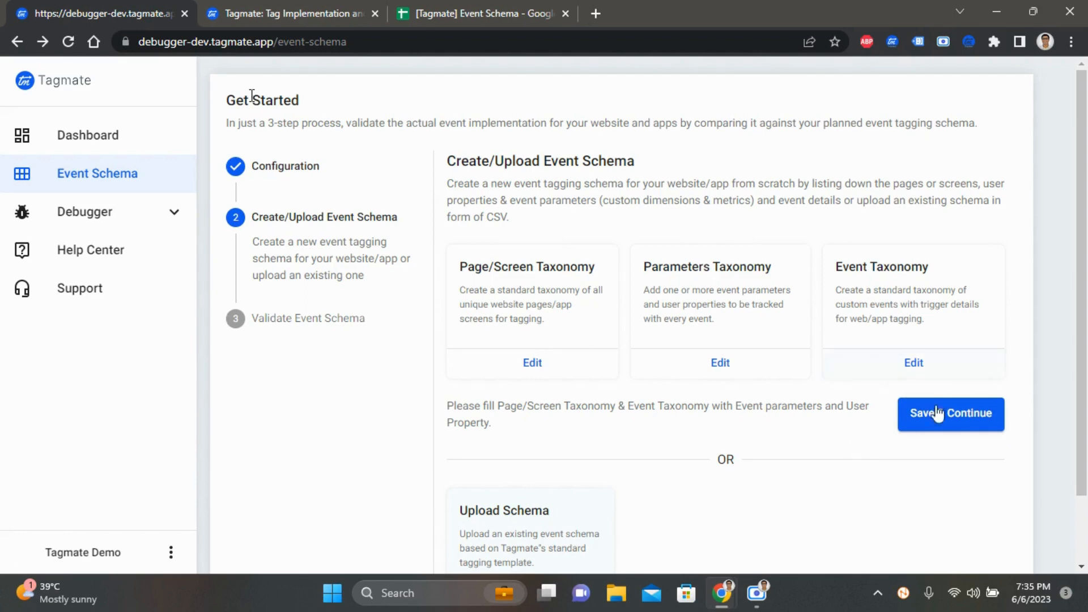
click(949, 422)
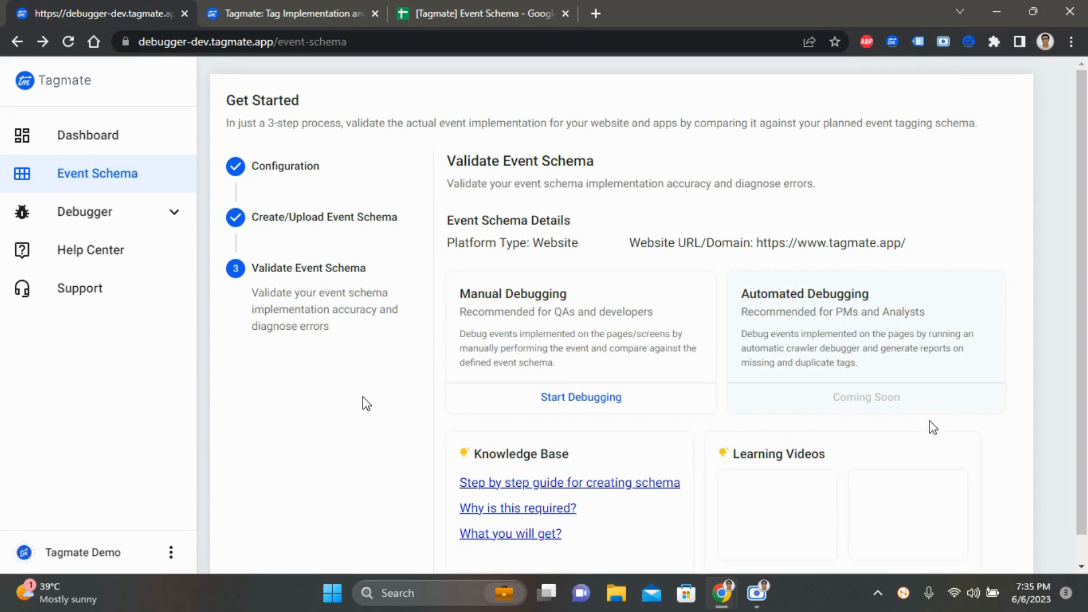
click(571, 400)
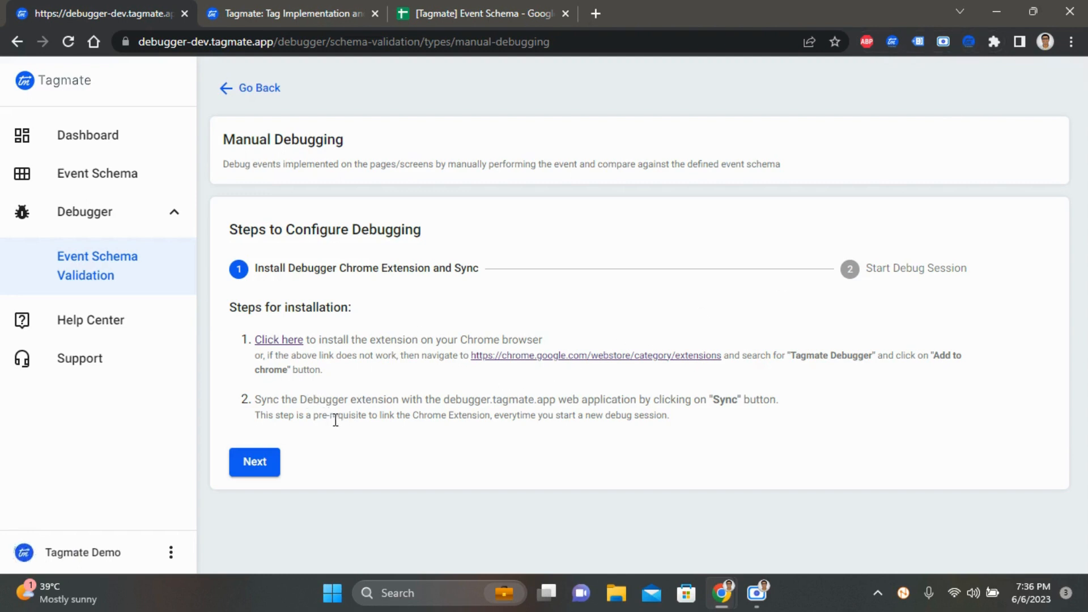
Sync the Tagmate Debugger extension with the web application and close the extension window
click(969, 42)
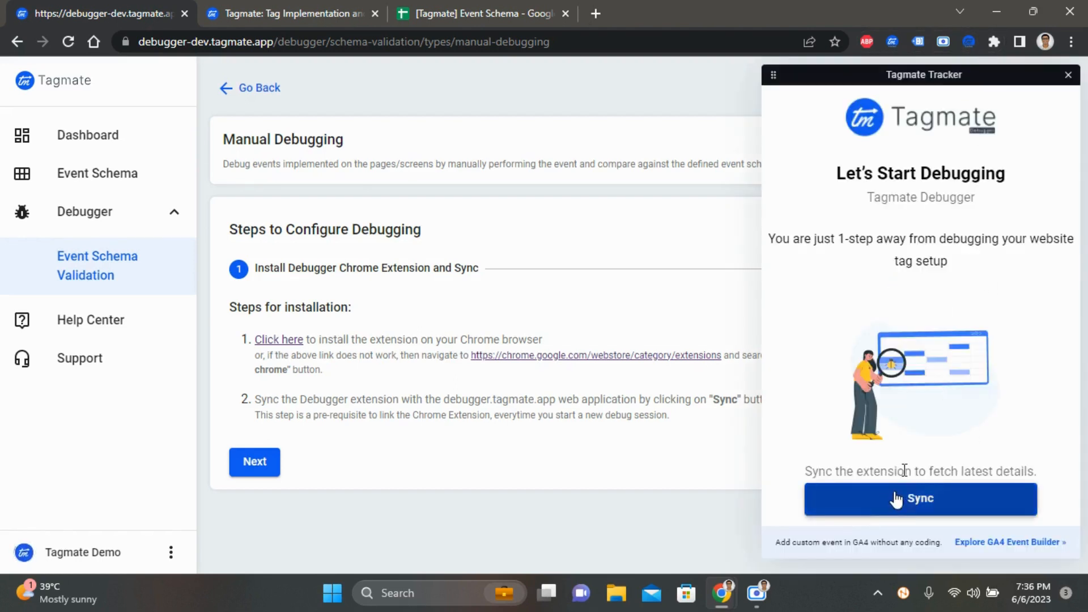
click(896, 499)
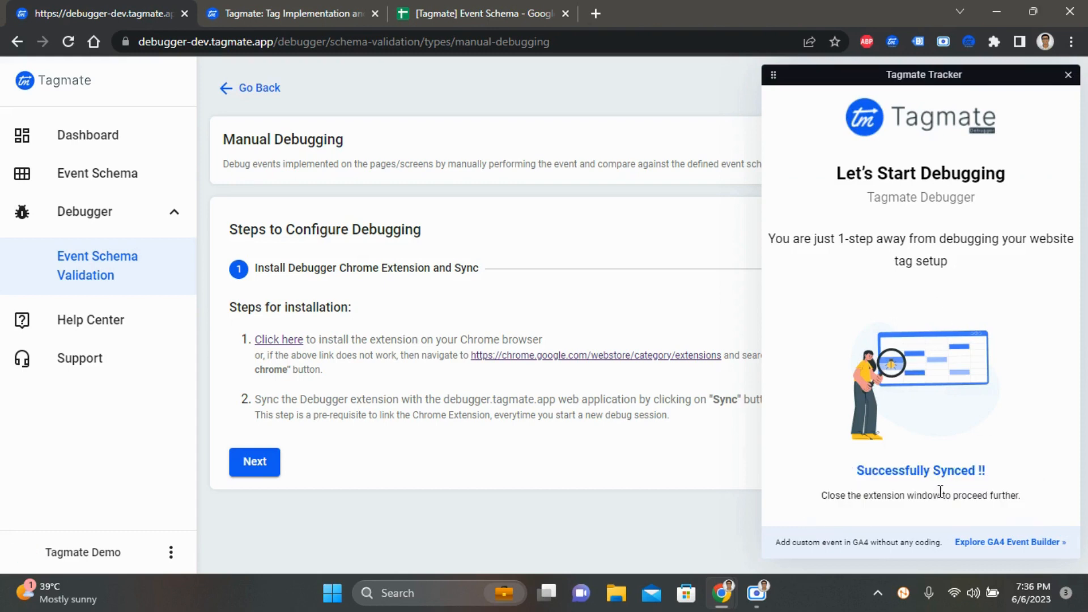
click(1068, 78)
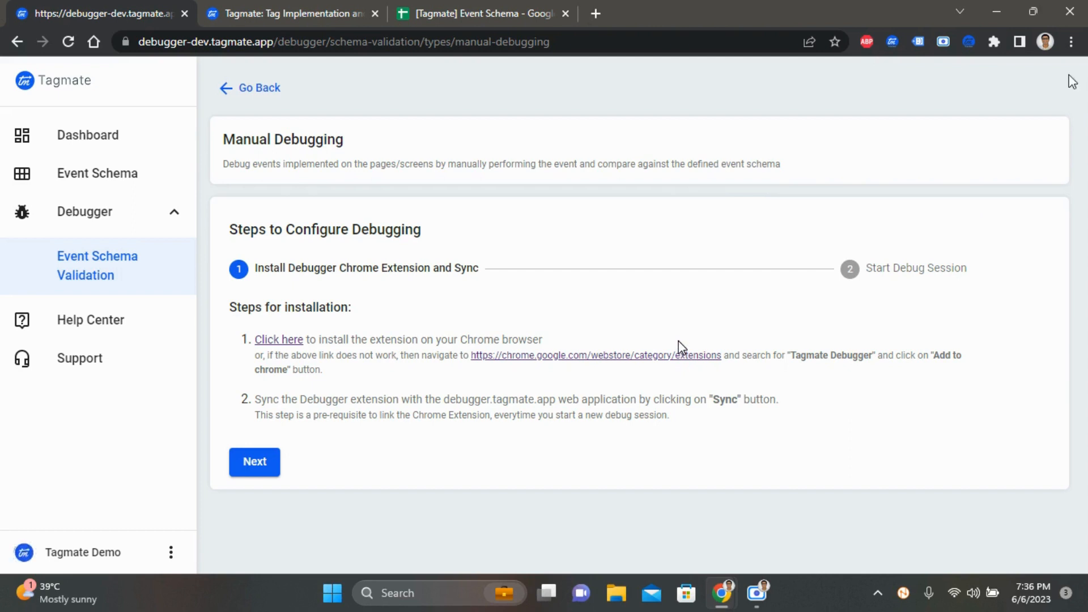
click(255, 465)
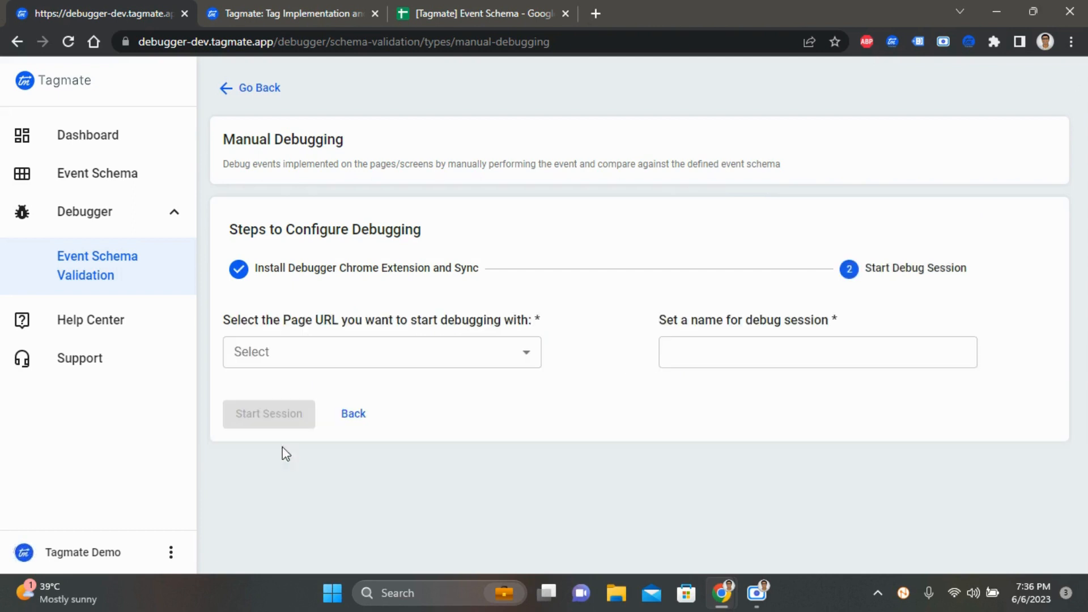
click(451, 356)
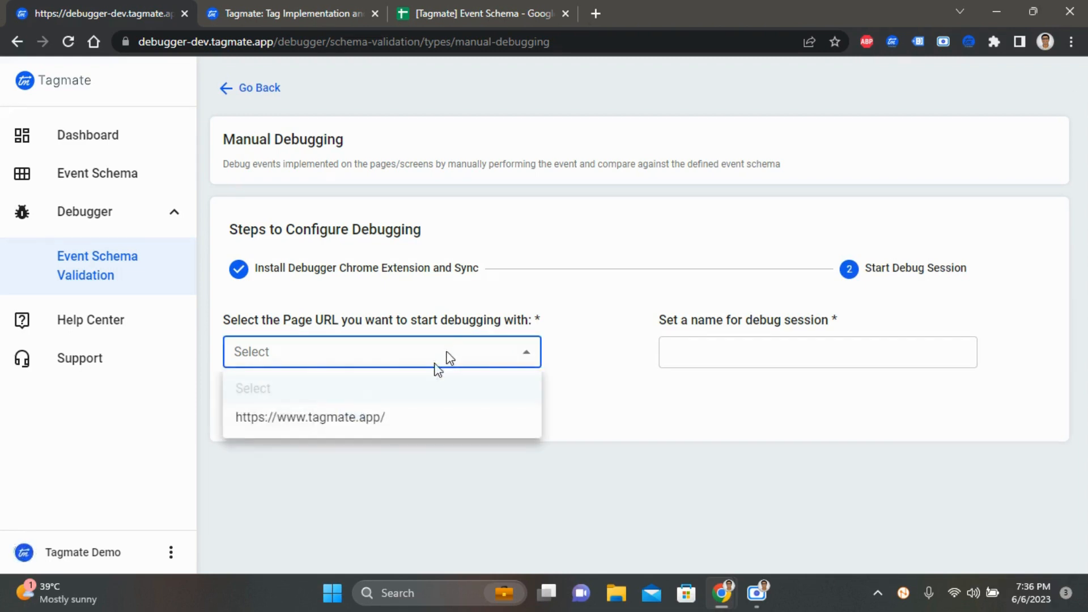
click(380, 419)
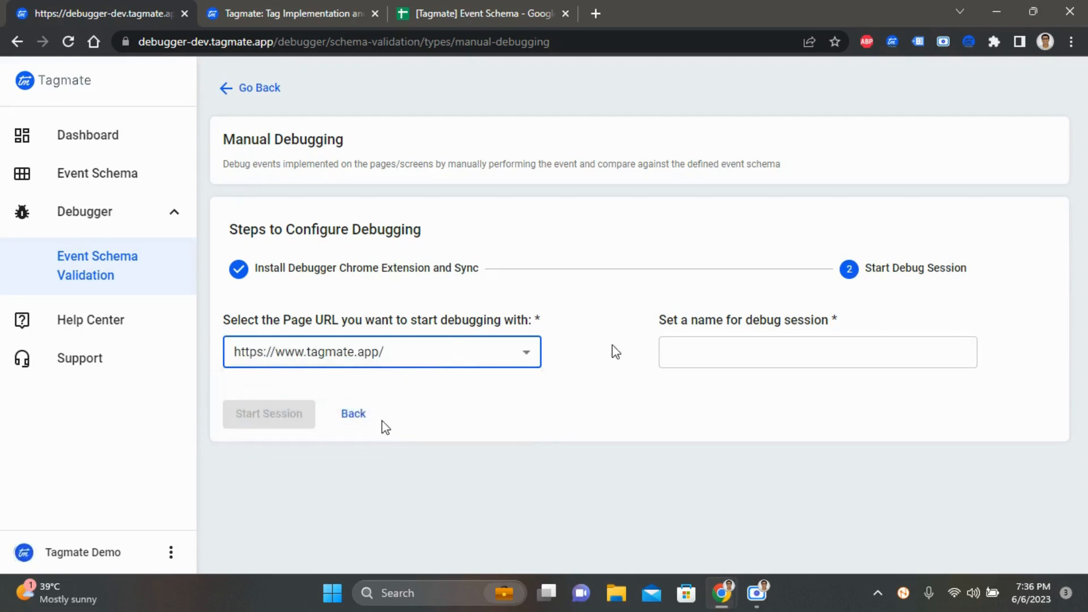
click(681, 355)
text(Debug )
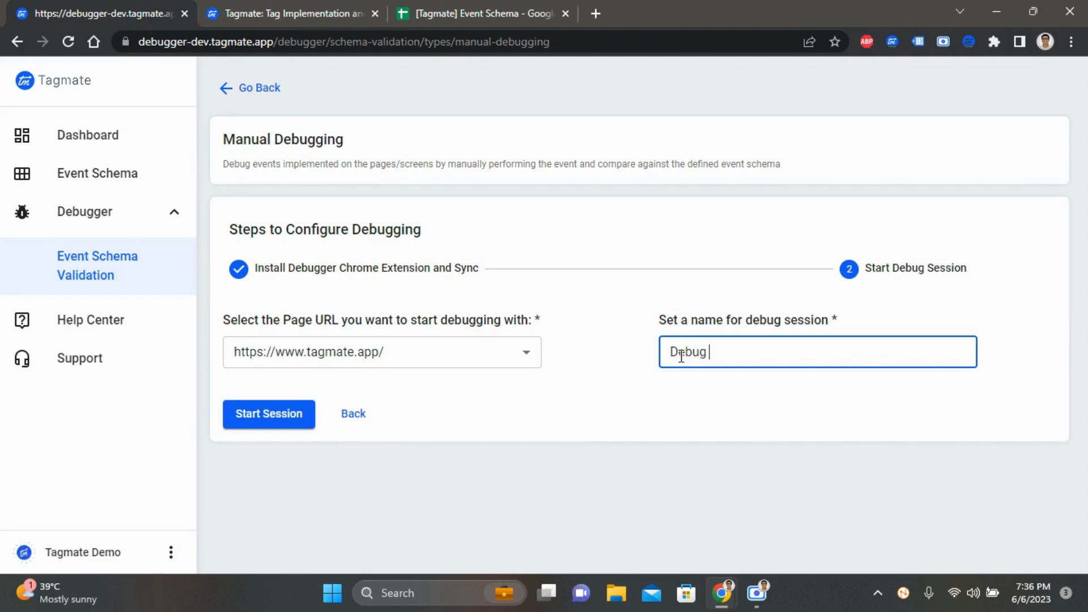
text(Home Page)
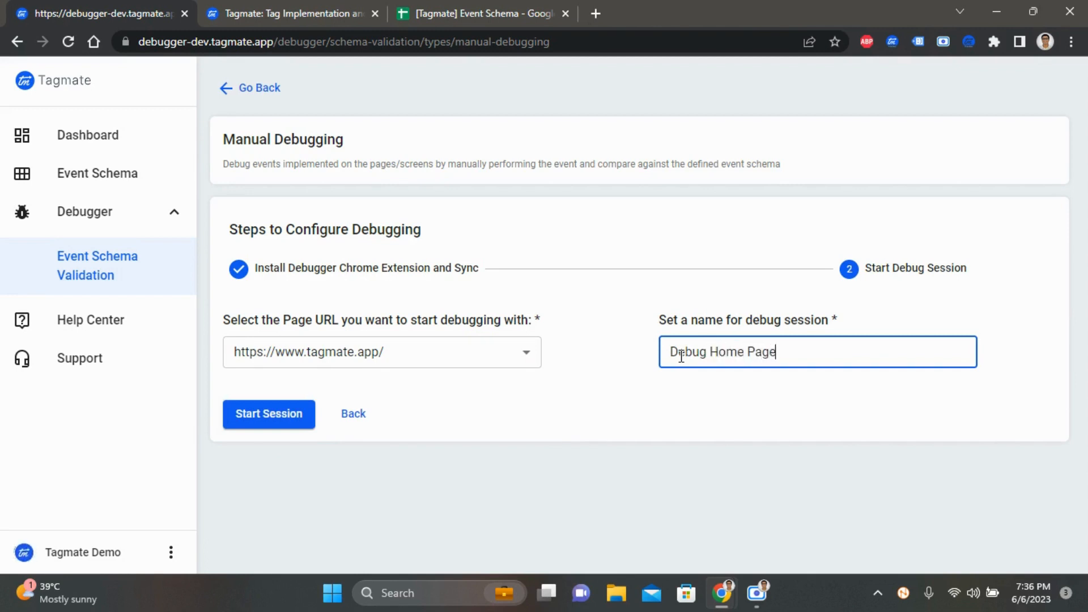
text( Session 1)
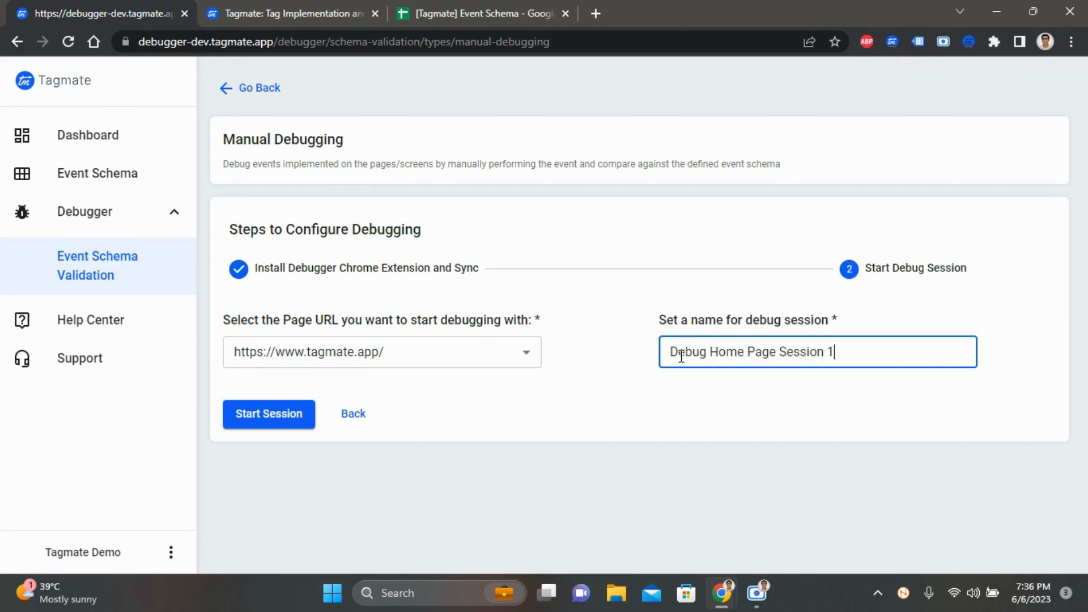
click(283, 422)
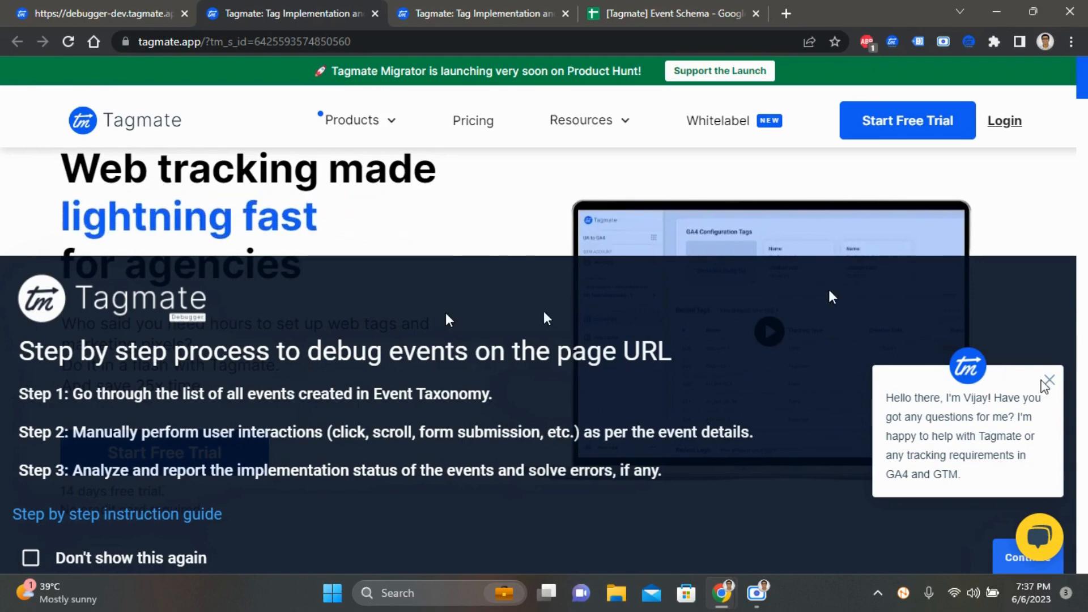
Dismiss the chat greeting and continue past the debugging instructions to the page's event list
click(1049, 380)
key(ctrl+minus)
key(ctrl+minus)
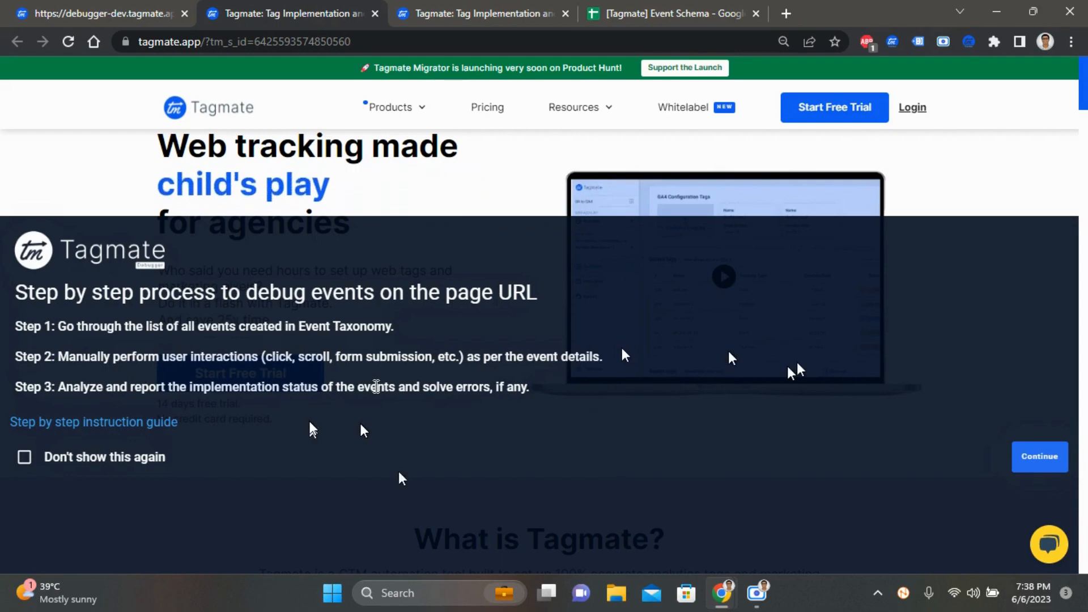
click(1027, 459)
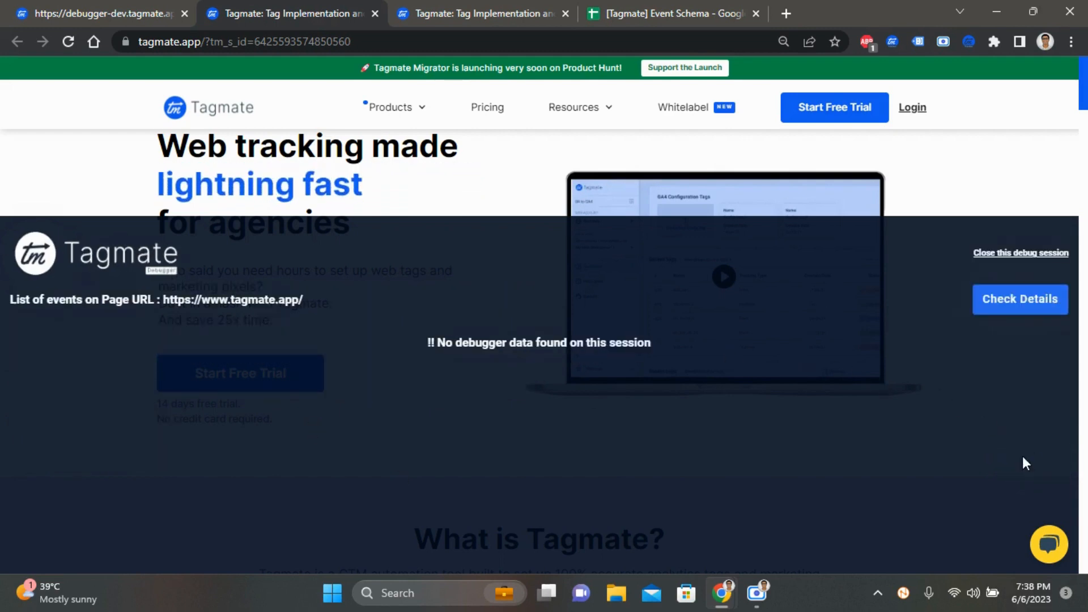
Fire the top_navigation_click event by opening the site's Pricing page in a new tab
key(ctrl+plus)
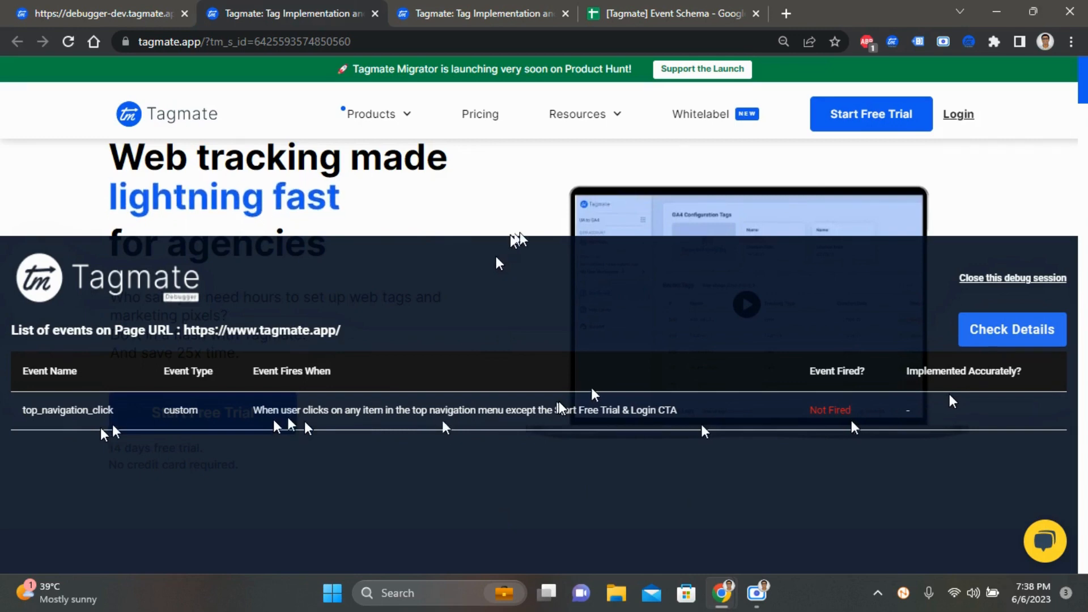
ctrl+click(490, 119)
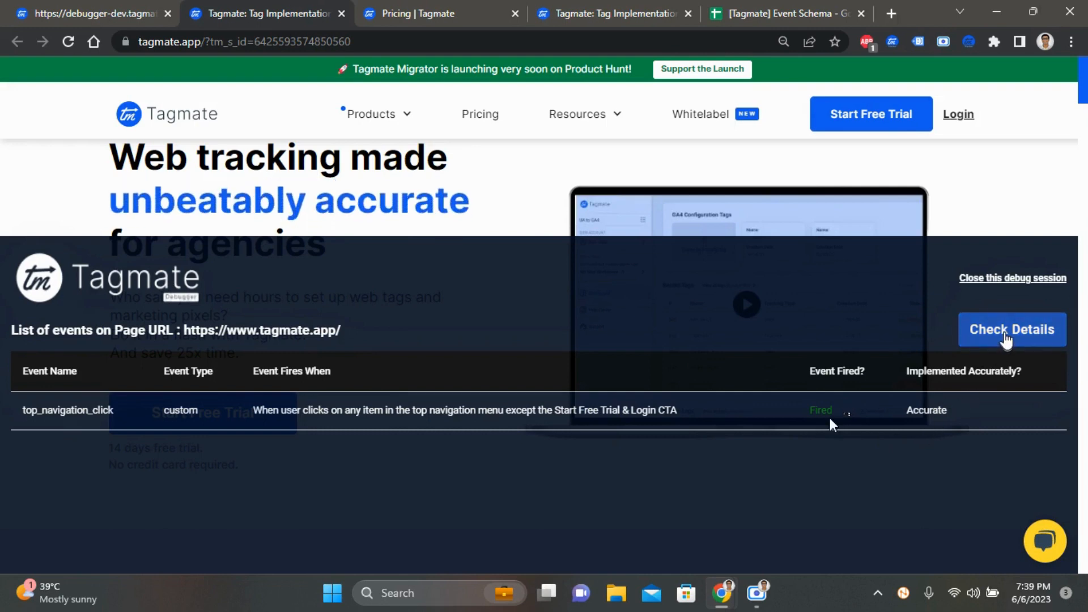
Open the debug session details and compare top_navigation_click's attributes defined in the taxonomy with those found on the page
click(1006, 331)
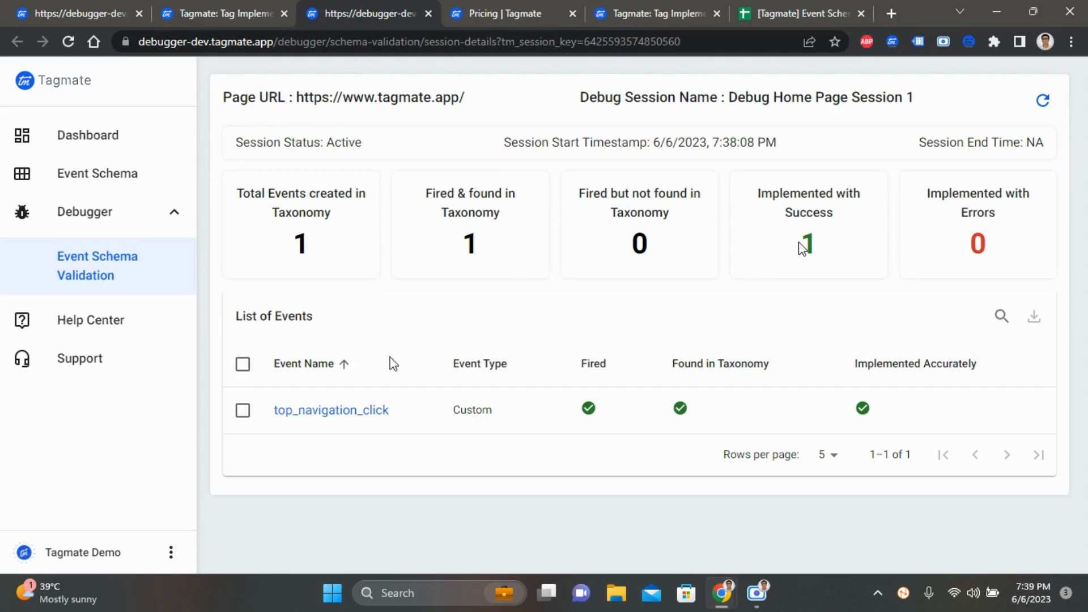
click(316, 410)
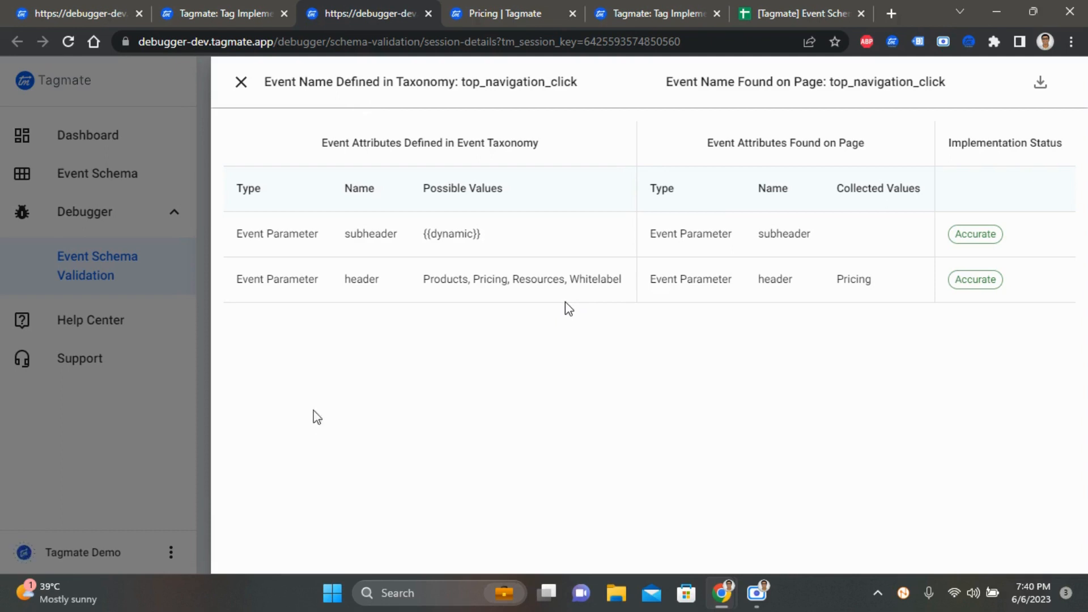
click(243, 86)
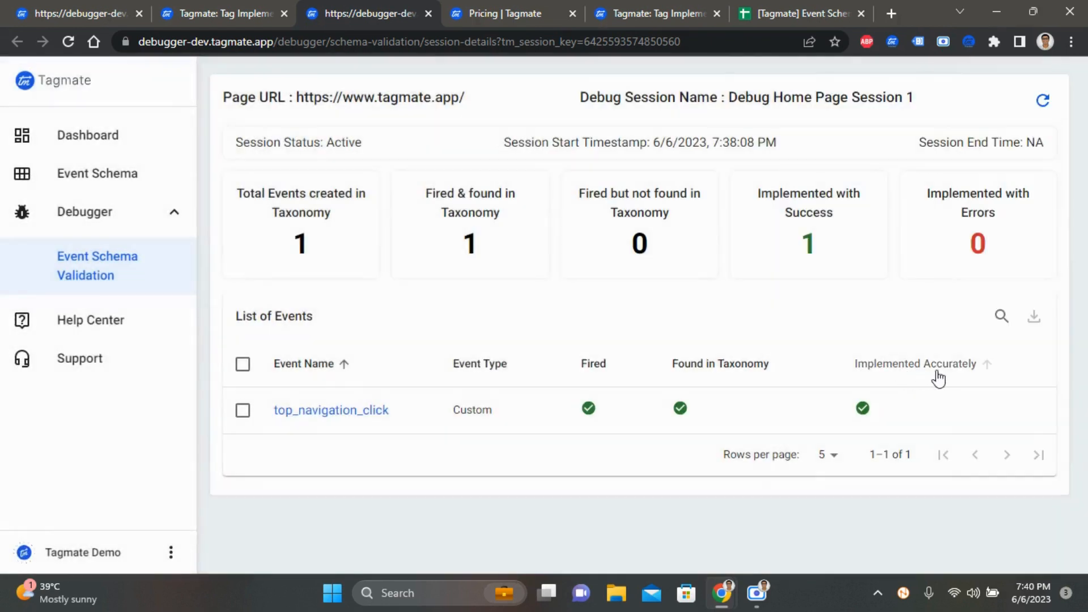
Download the debug results for the top_navigation_click event and clear the selection
click(242, 410)
click(1033, 322)
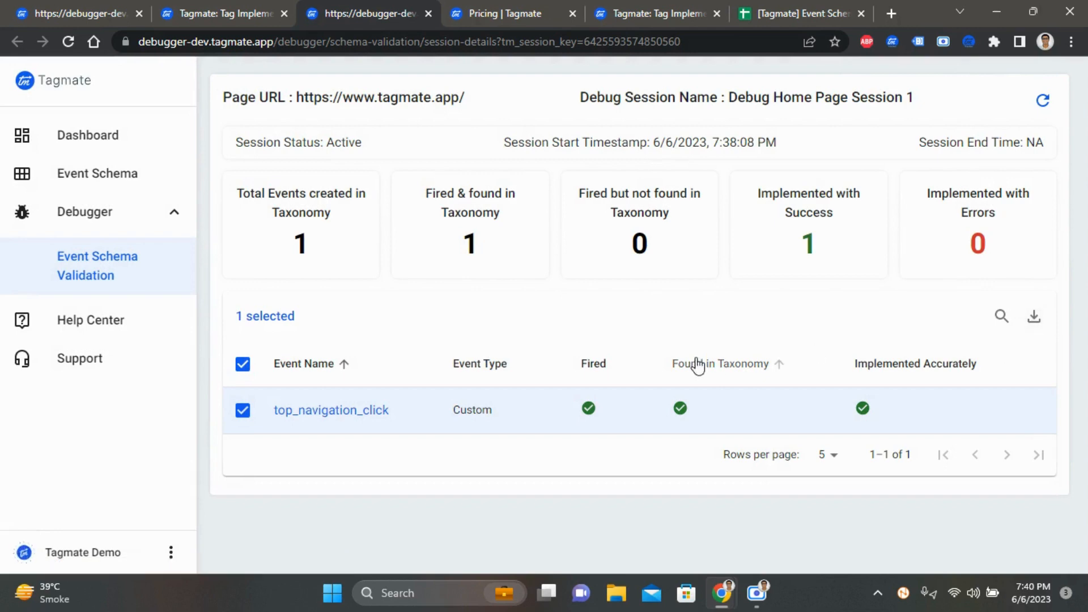
click(242, 363)
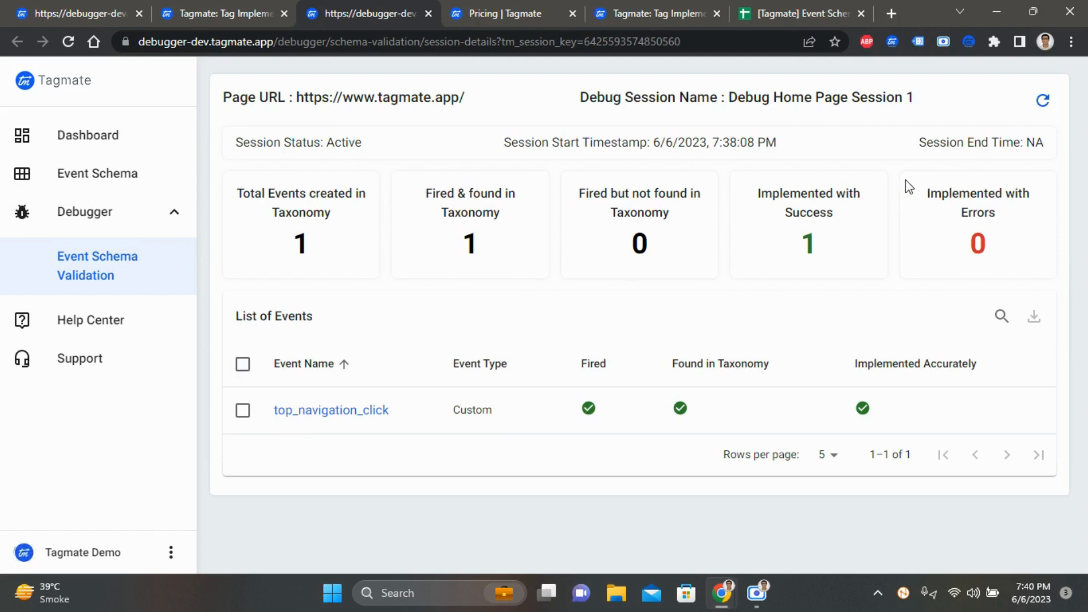
Close the debug session on the Tagmate home page and refresh the session details report
click(242, 12)
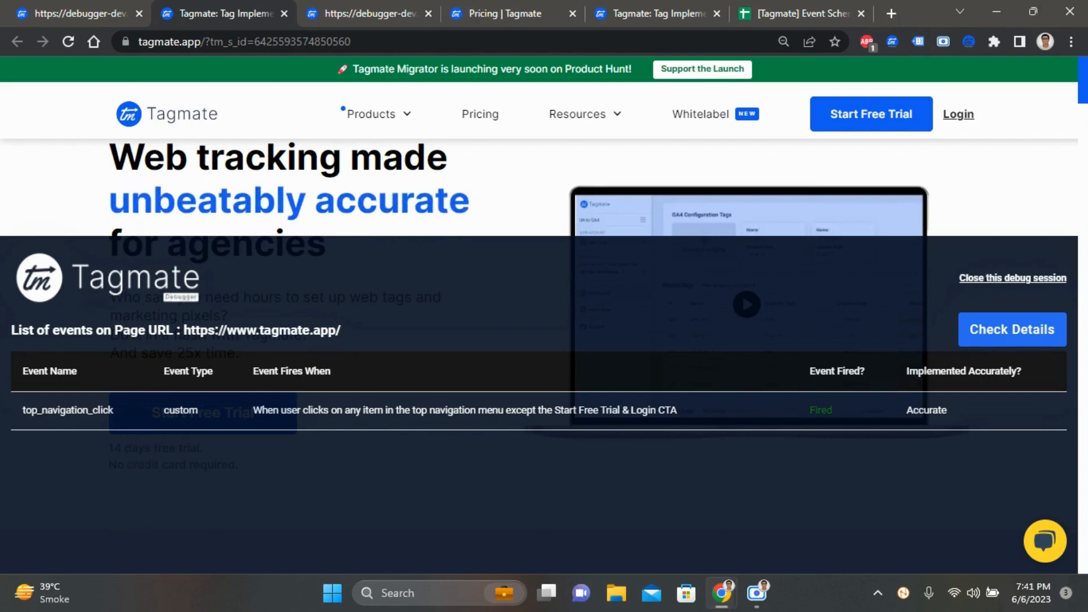
click(989, 278)
click(337, 11)
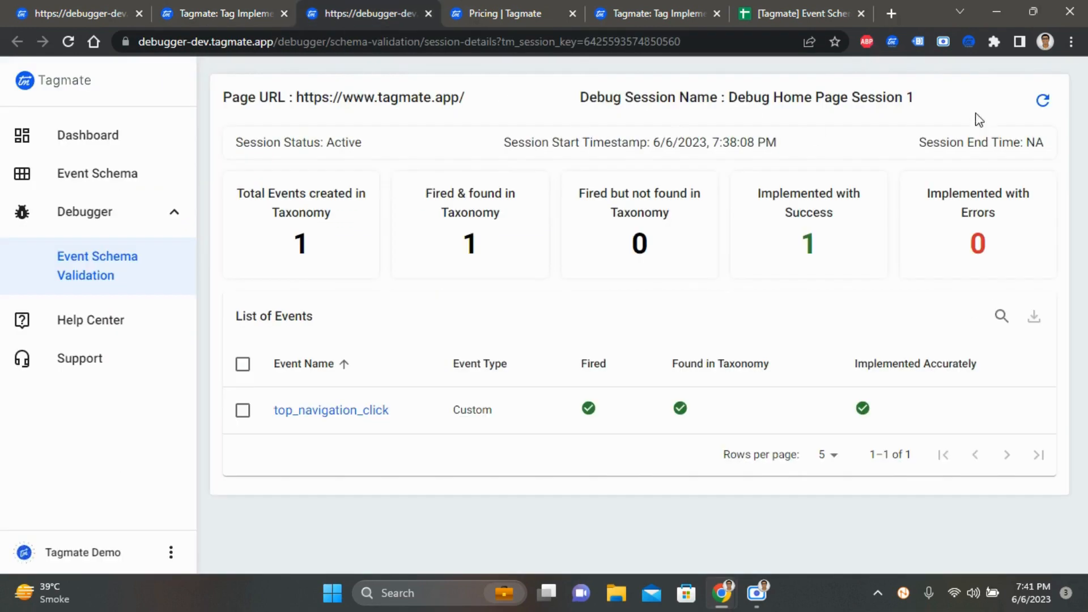
click(1043, 100)
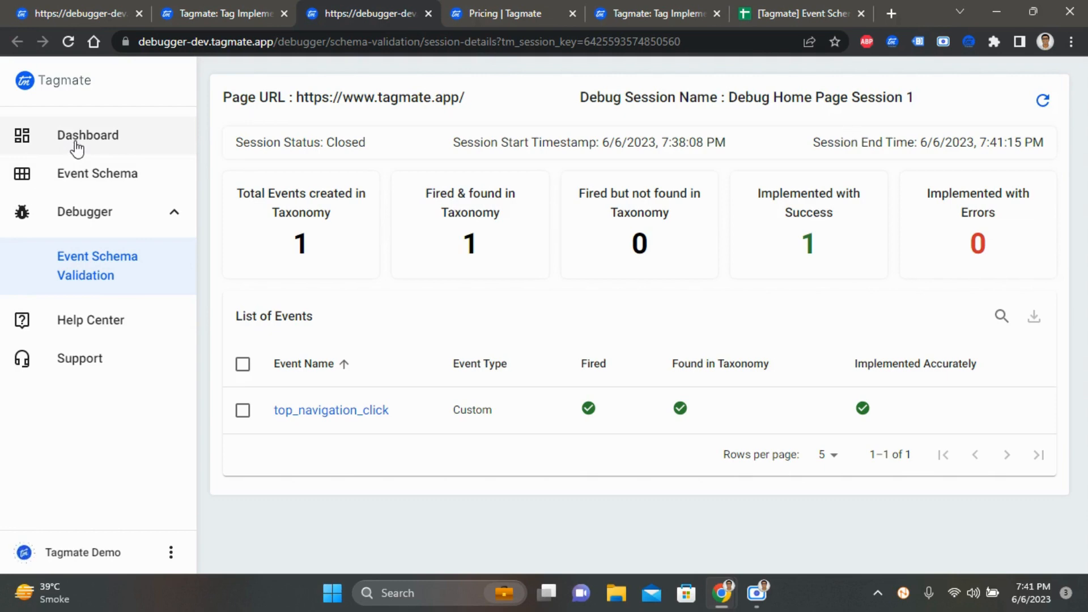
Visit the main dashboard and examine the Event Schema Validation dashboard's debugging summary
click(95, 137)
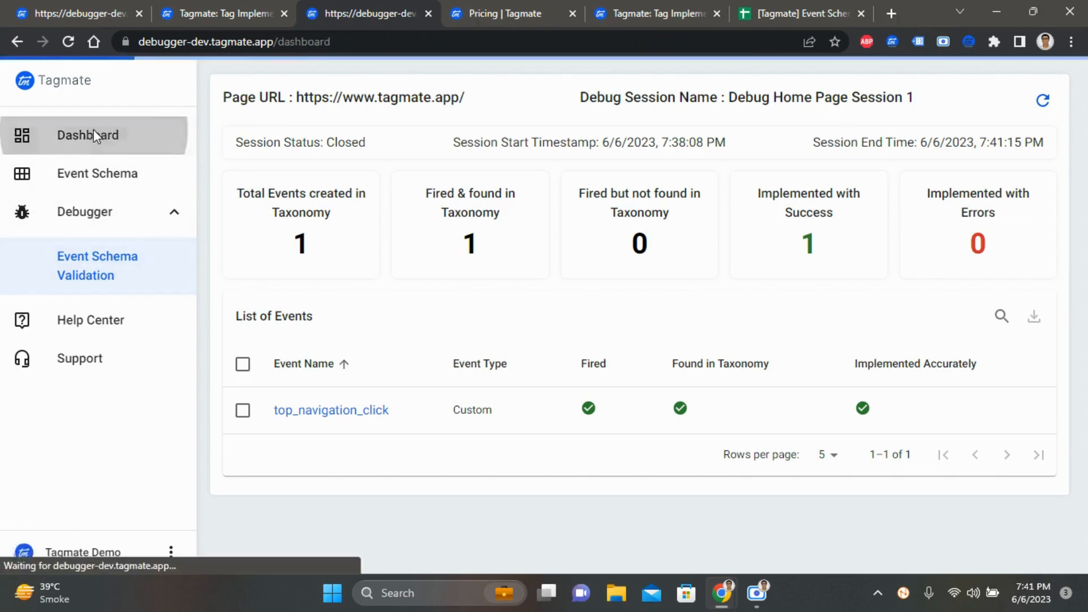
click(96, 223)
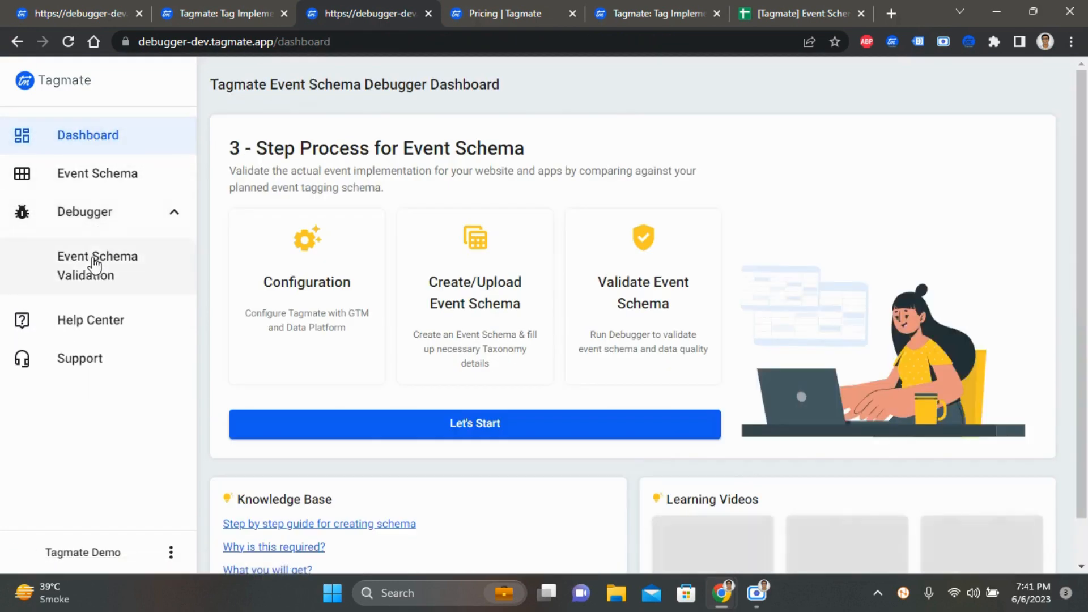
click(91, 265)
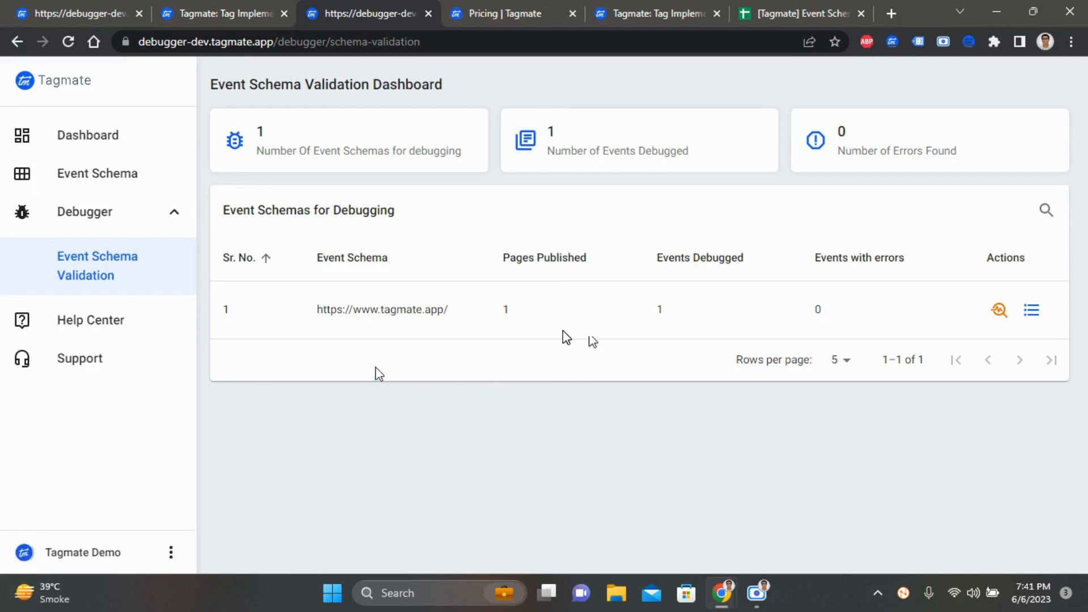
Revisit the Event Schema setup page, expand the Debugger section, and show the account options
click(121, 180)
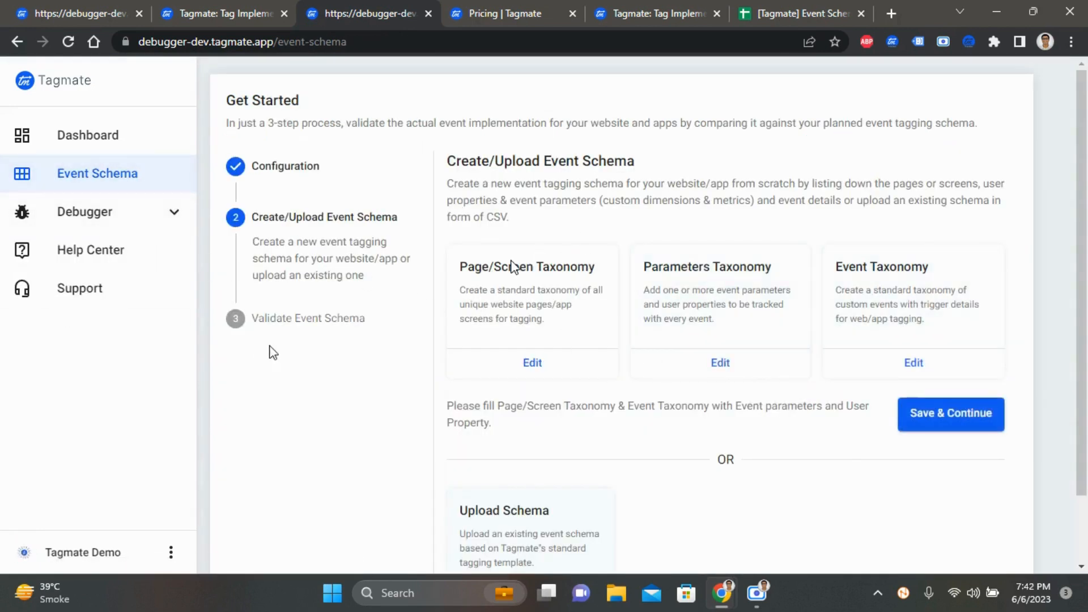
click(121, 220)
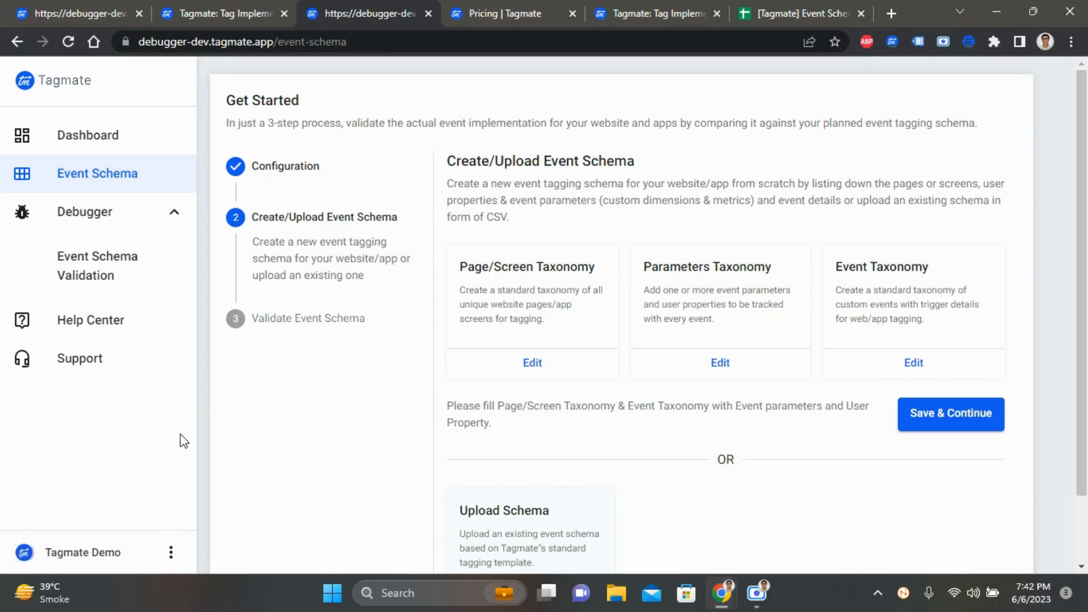
click(170, 553)
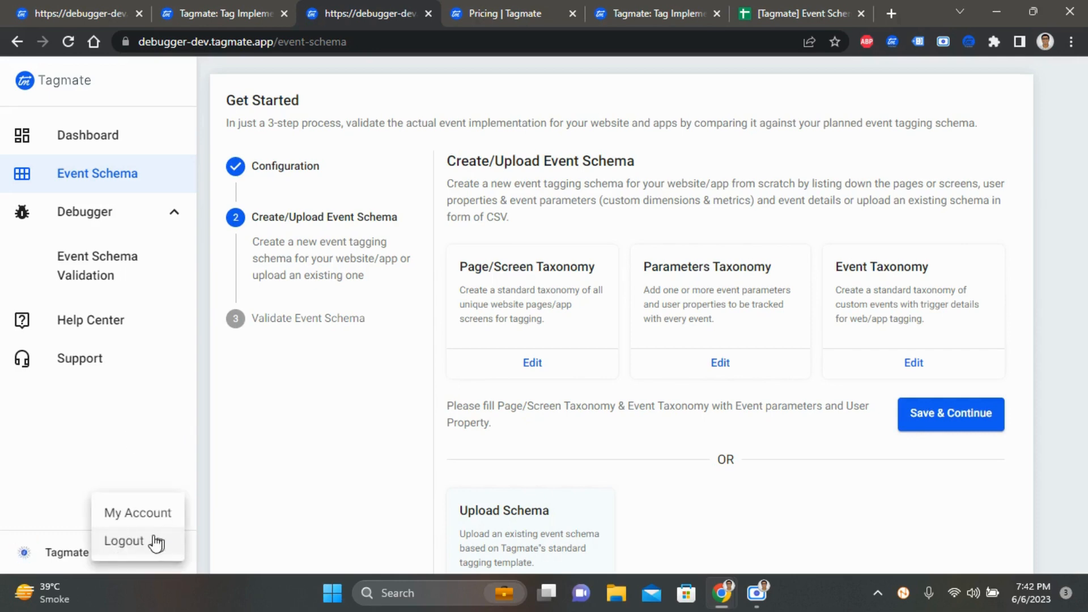